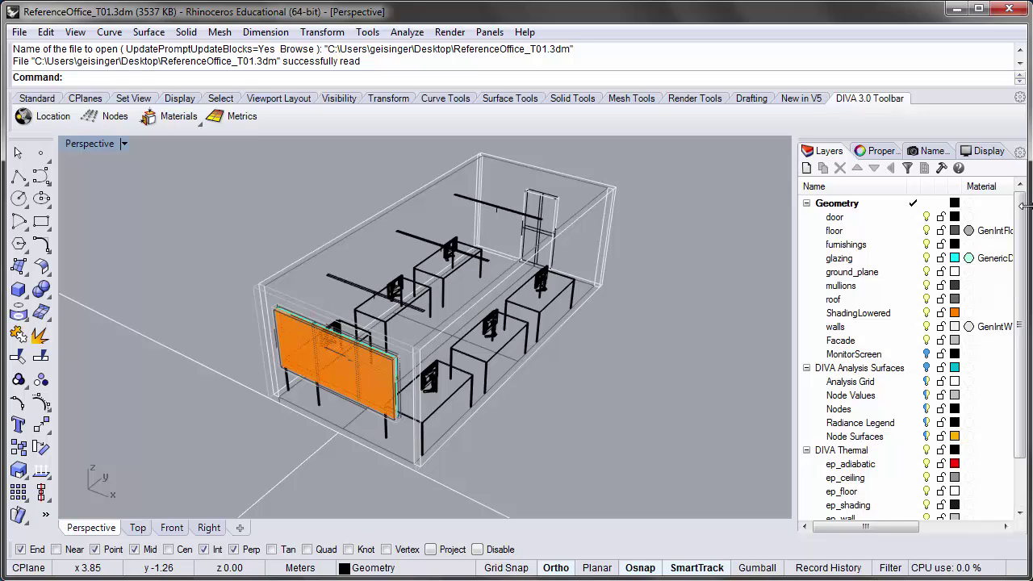
# Make the ep_adiabatic layer under DIVA Thermal the current layer.
pyautogui.moveTo(1023, 222); pyautogui.dragTo(1029, 274)
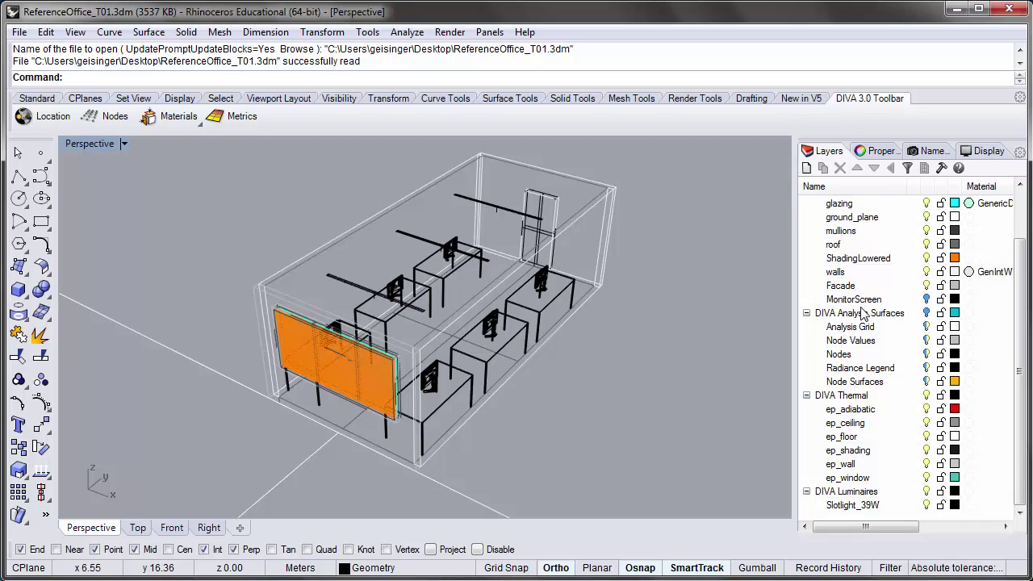
pyautogui.click(880, 409)
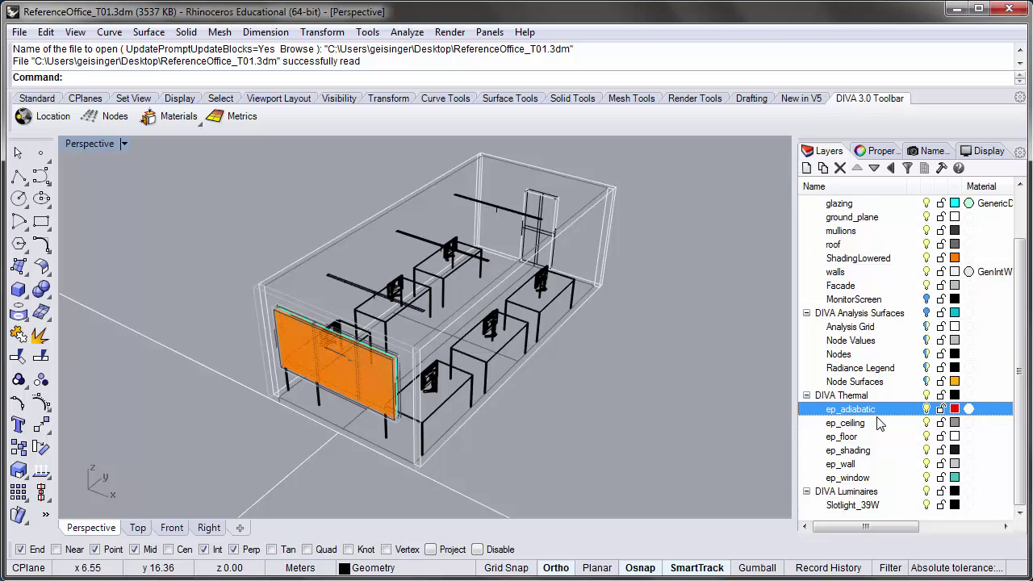
pyautogui.click(879, 424)
pyautogui.click(885, 411)
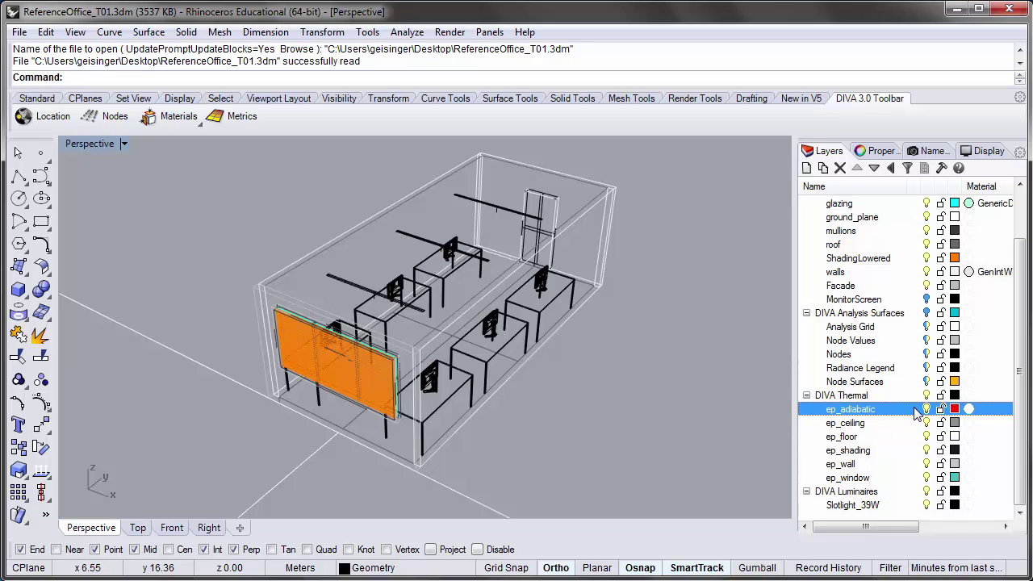
pyautogui.click(909, 413)
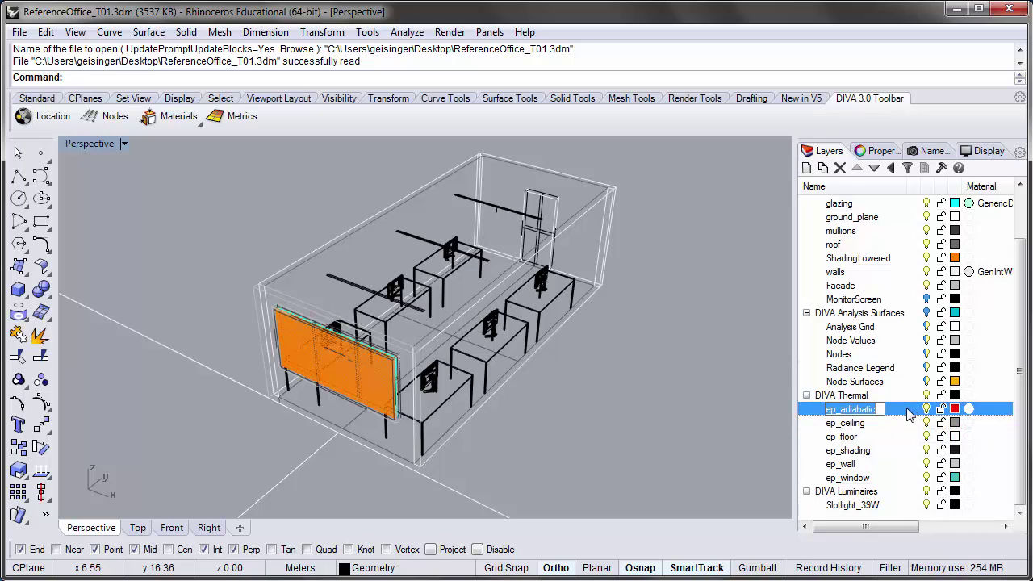
pyautogui.click(910, 413)
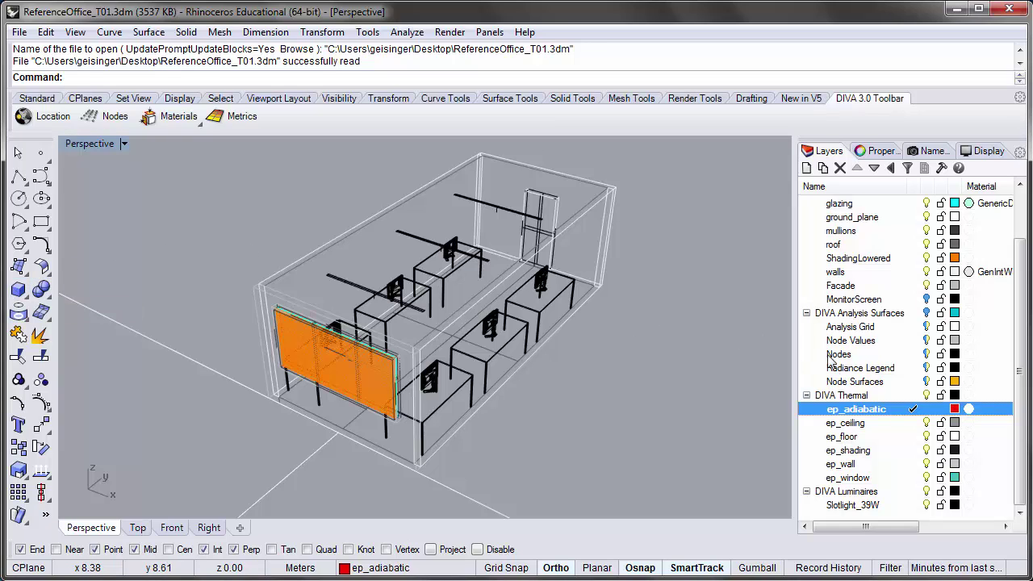
# Draw a 2.80 m high box around the office, snapping to opposite outer corners of its base and to its upper corner.
pyautogui.click(16, 296)
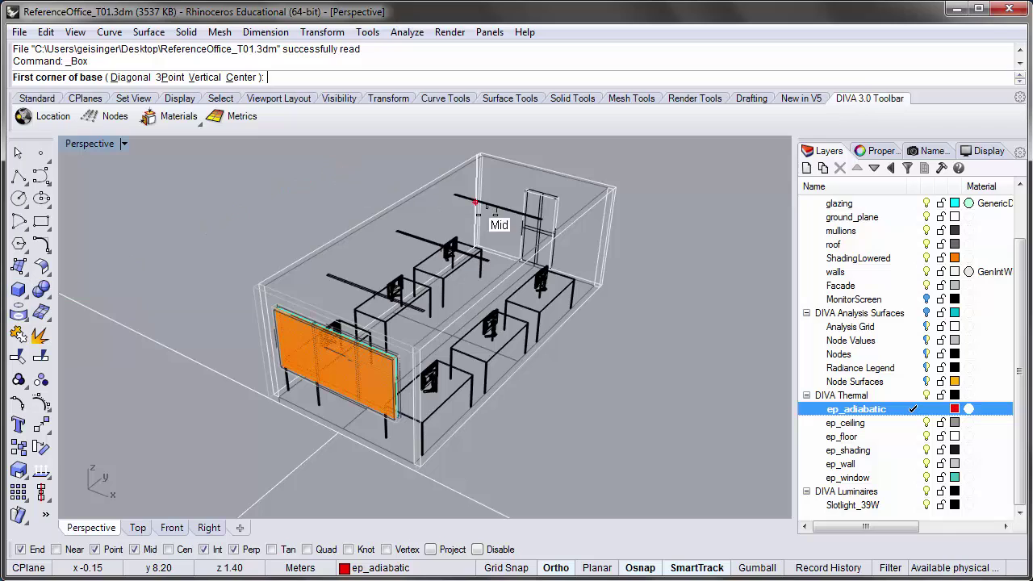
pyautogui.click(611, 285)
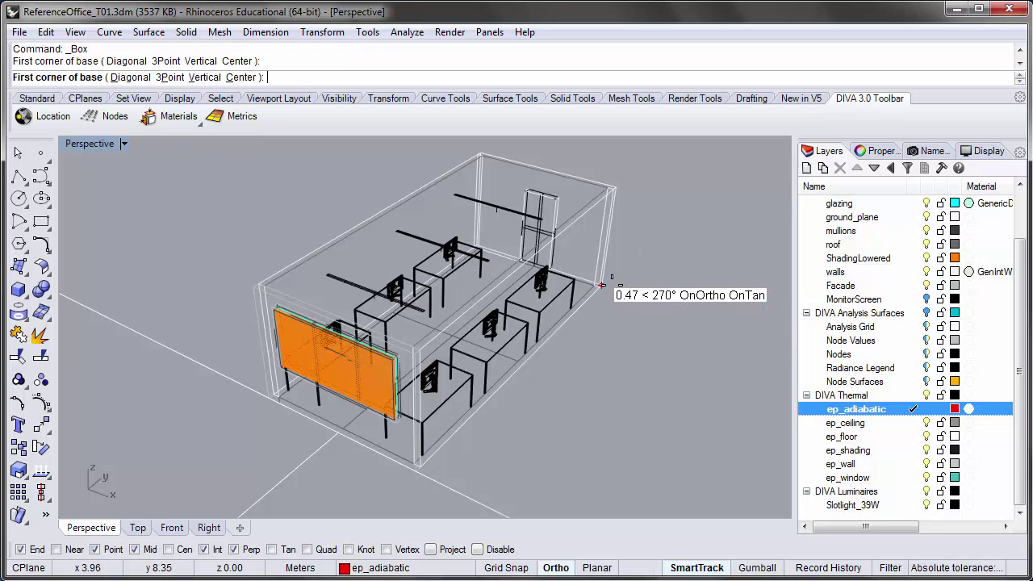
pyautogui.click(611, 277)
pyautogui.scroll(2, 271, 396)
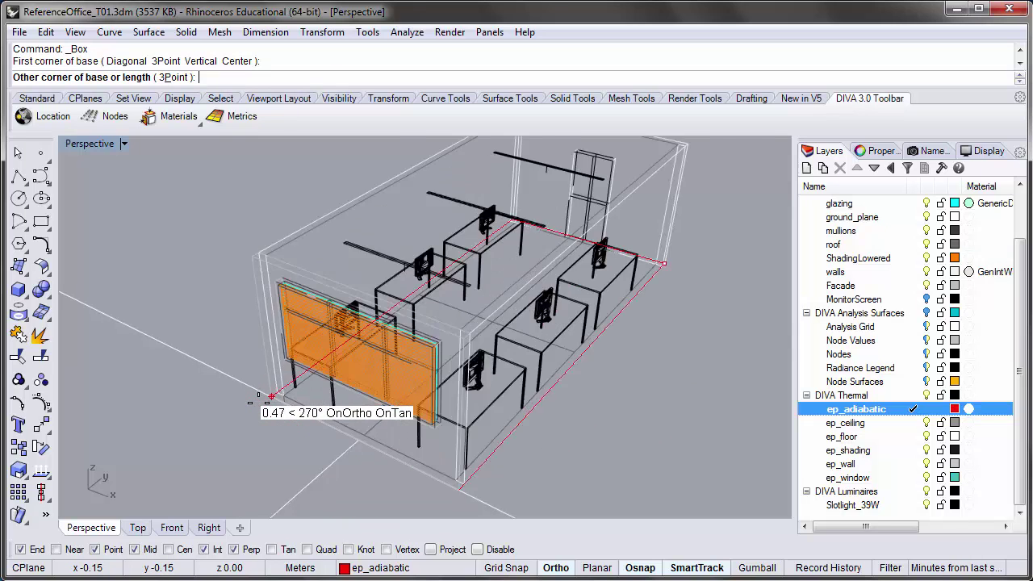
pyautogui.click(268, 396)
pyautogui.scroll(-2, 269, 399)
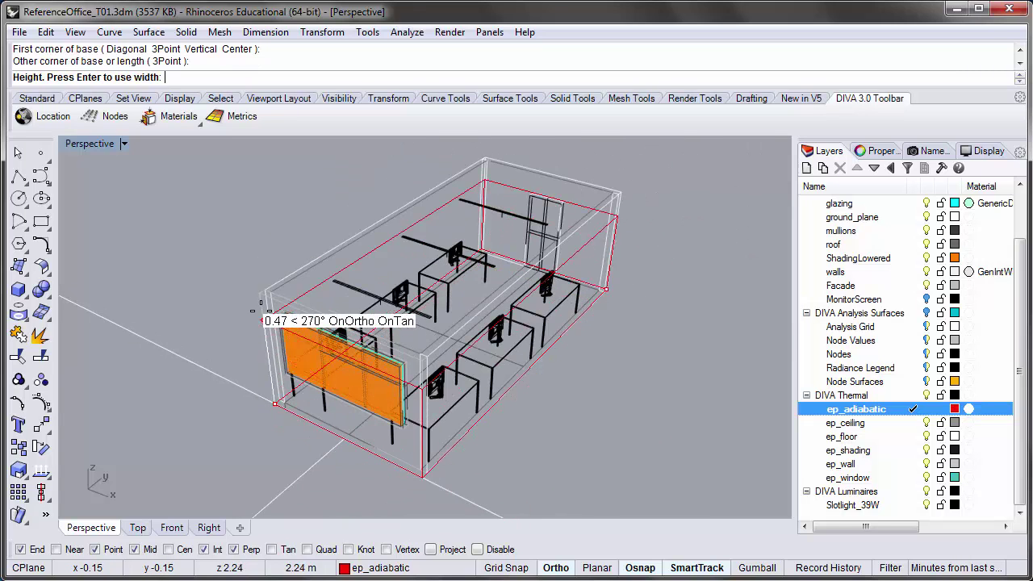
pyautogui.scroll(2, 253, 309)
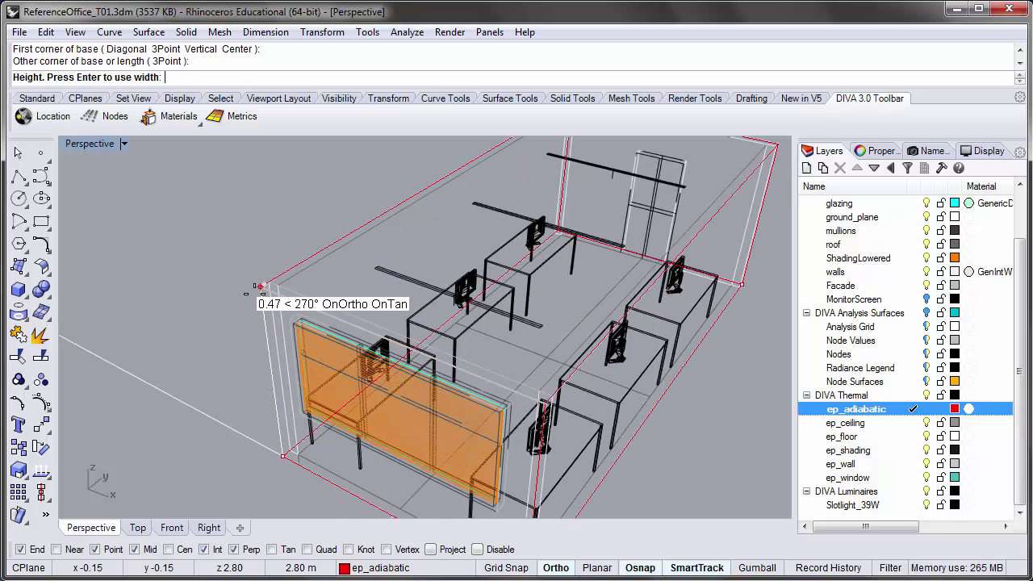
pyautogui.scroll(-3, 252, 291)
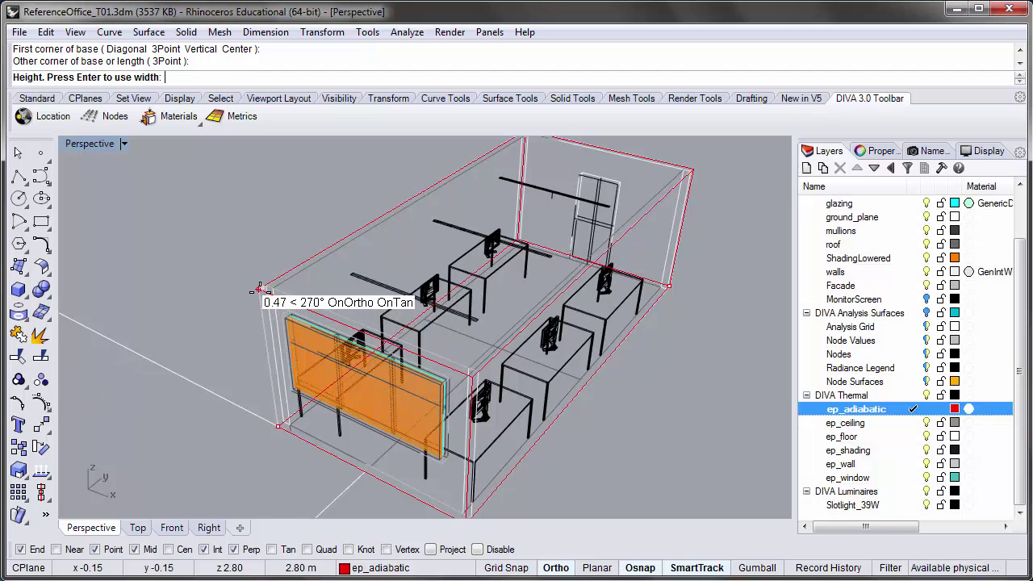
pyautogui.click(259, 288)
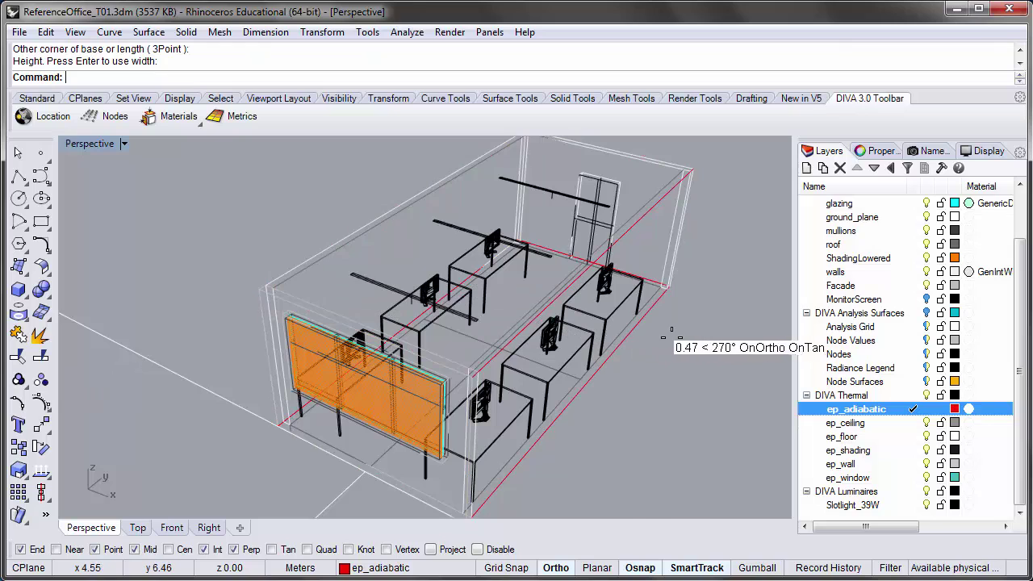
# Lock the Geometry layer with all its sublayers.
pyautogui.moveTo(671, 333); pyautogui.dragTo(657, 316, button='right')
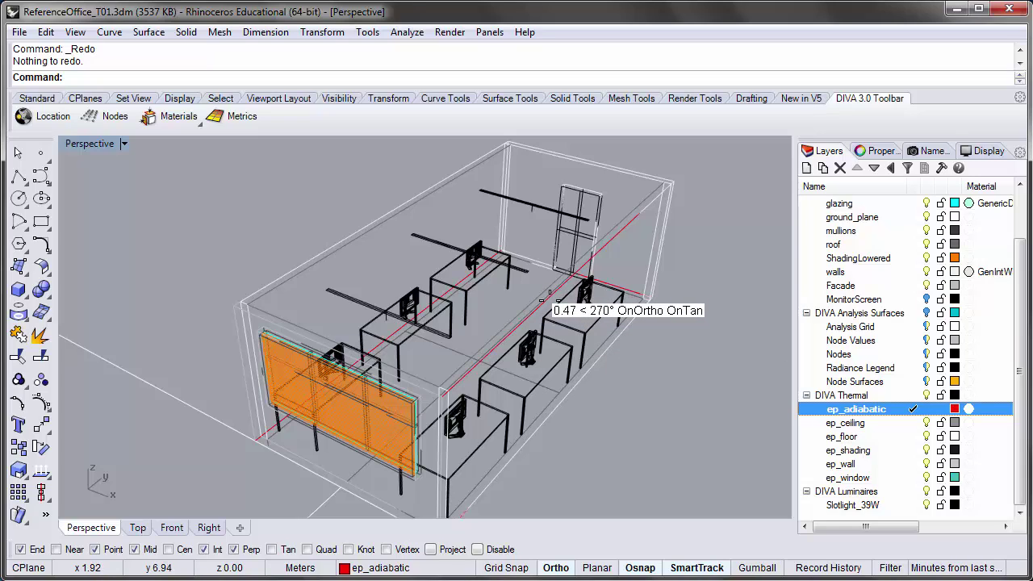
pyautogui.scroll(2, 1018, 247)
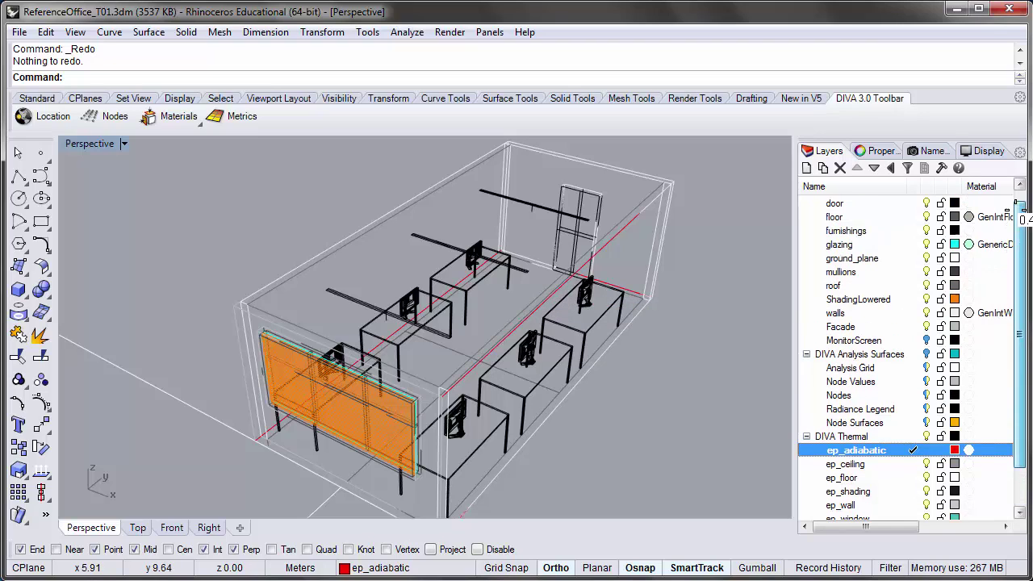
pyautogui.click(941, 202)
pyautogui.click(940, 203)
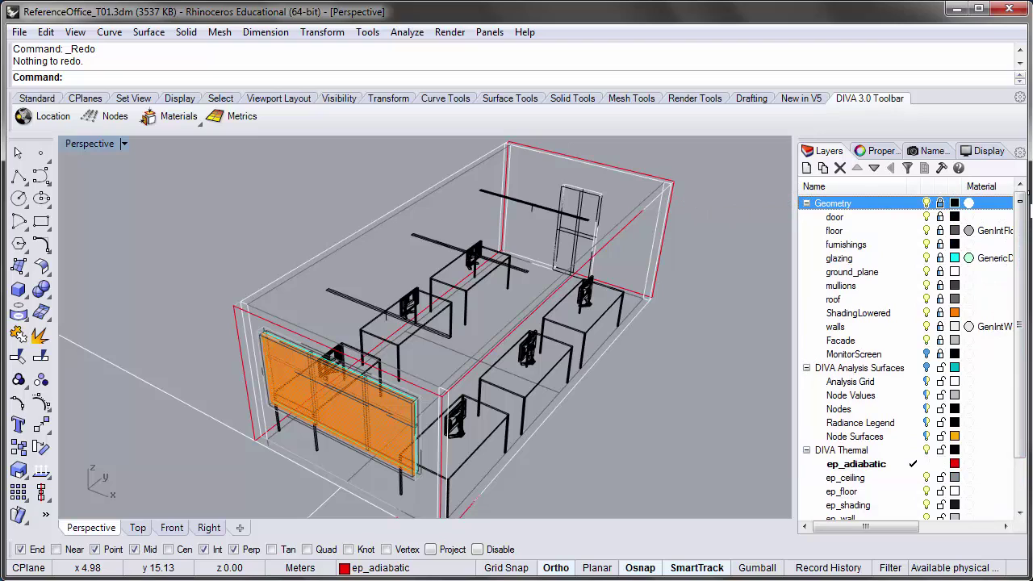
# Explode the red thermal zone box into separate surfaces and clear the selection.
pyautogui.moveTo(1017, 202); pyautogui.dragTo(1018, 269)
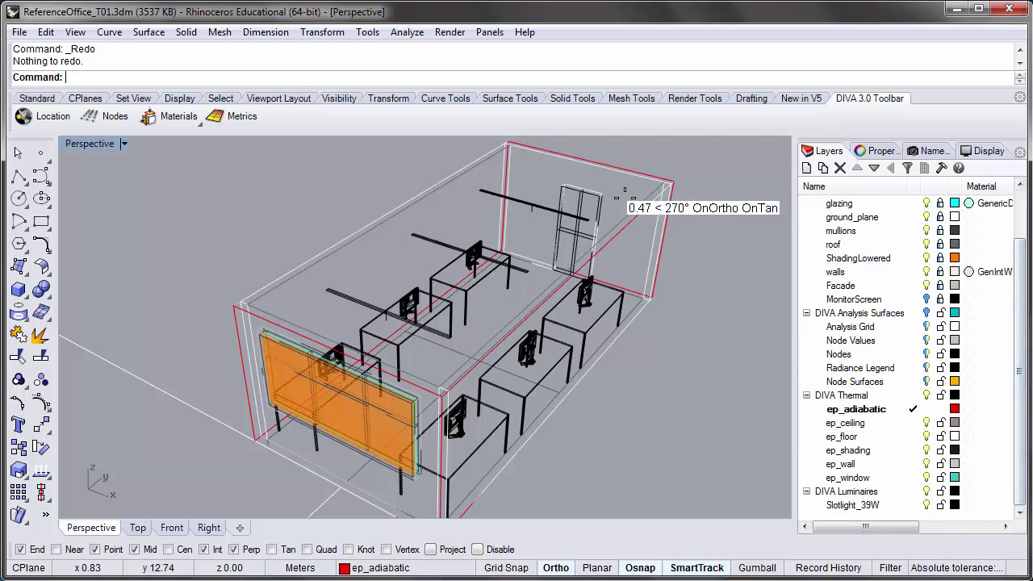
pyautogui.click(610, 244)
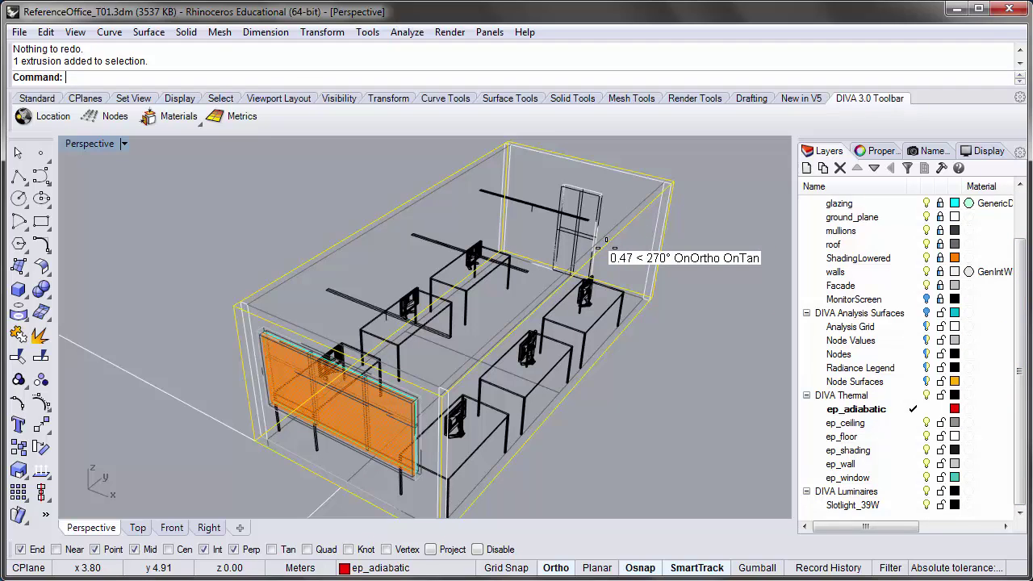
pyautogui.write('X')
pyautogui.press('Return')
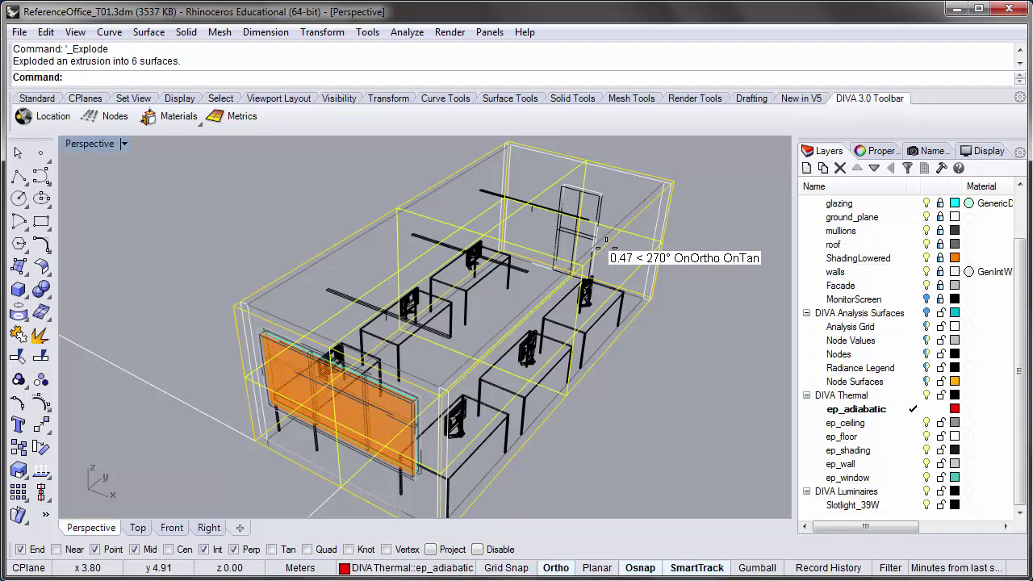
pyautogui.click(699, 231)
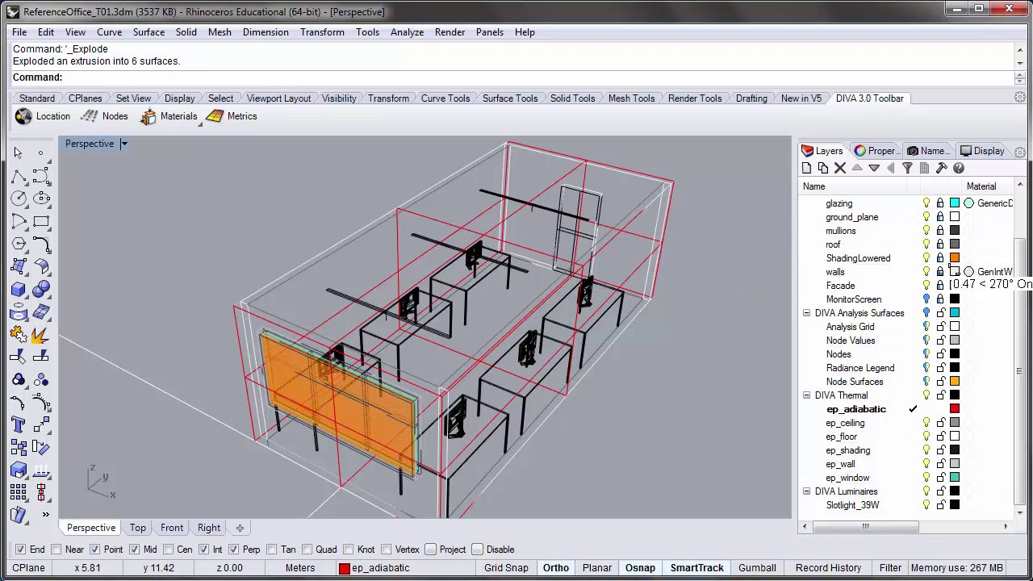
# Turn off the Geometry layer so only the thermal zone surfaces are displayed.
pyautogui.scroll(2, 968, 242)
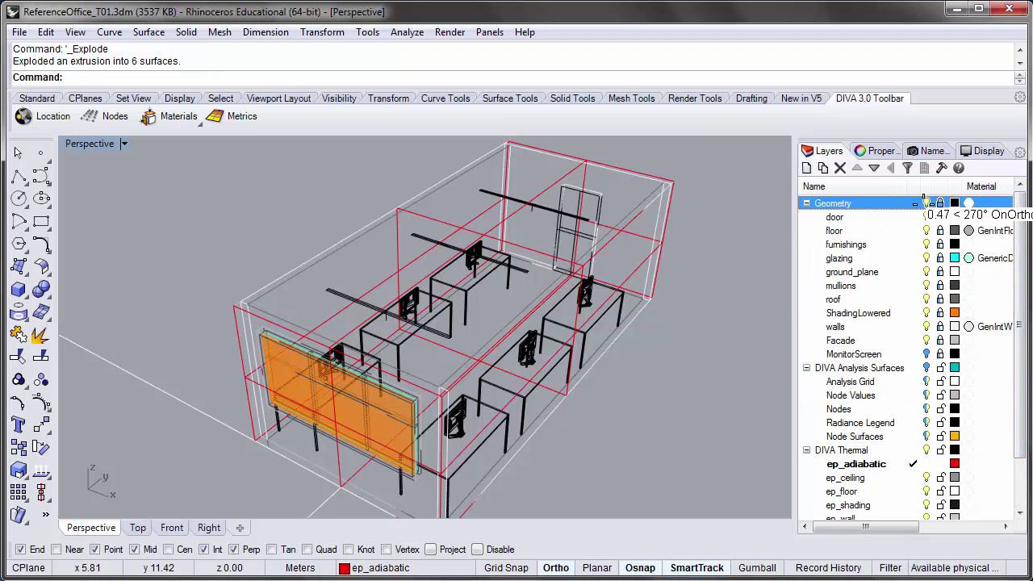
pyautogui.click(925, 203)
pyautogui.scroll(3, 689, 343)
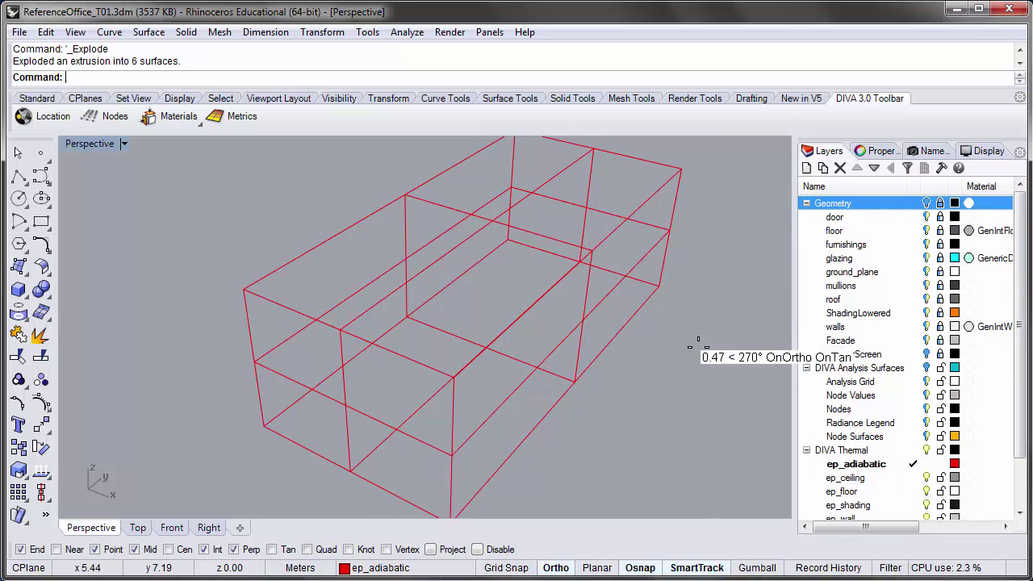
pyautogui.scroll(-4, 583, 368)
# Examine the exploded box by selecting its surfaces one at a time, then selecting all except the front one together.
pyautogui.click(587, 326)
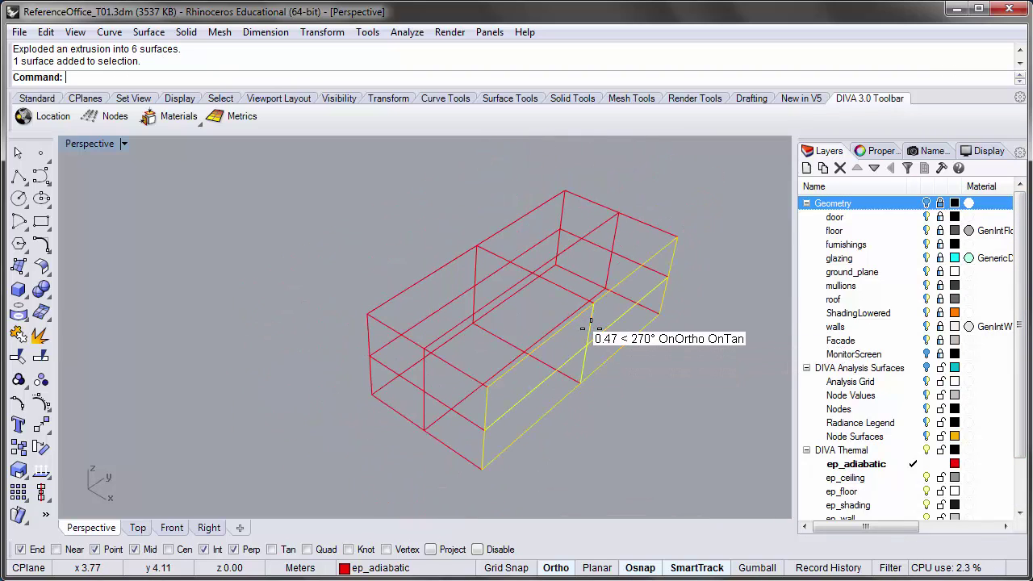
pyautogui.click(556, 274)
pyautogui.press('Escape')
pyautogui.click(422, 370)
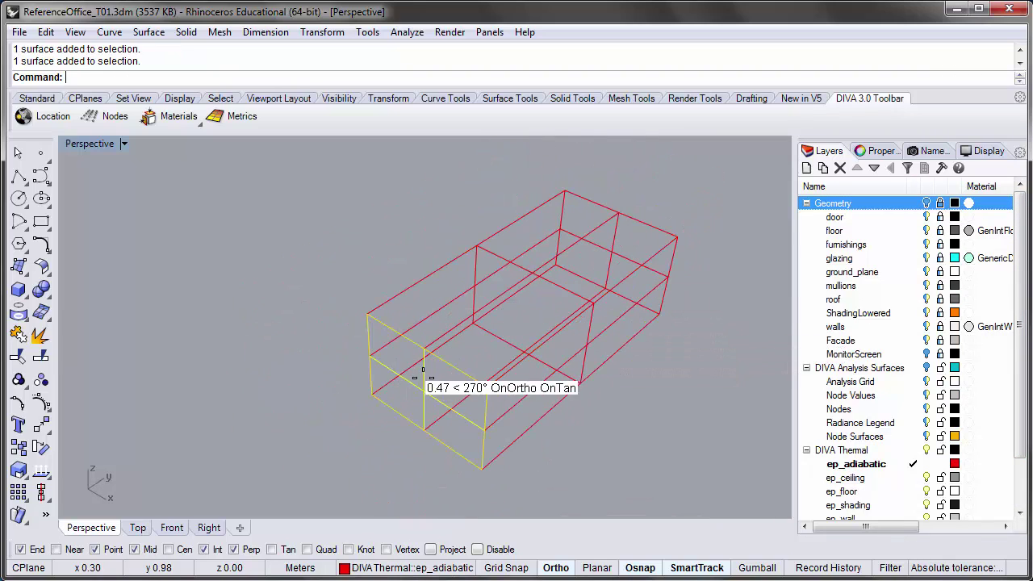
pyautogui.press('Escape')
pyautogui.click(476, 380)
pyautogui.press('Escape')
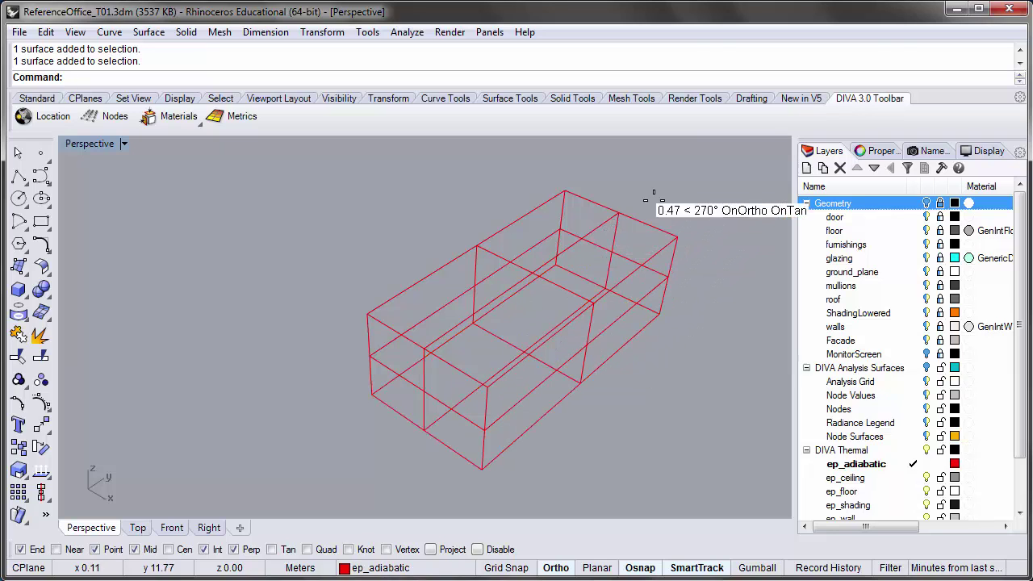
pyautogui.click(457, 263)
pyautogui.press('Escape')
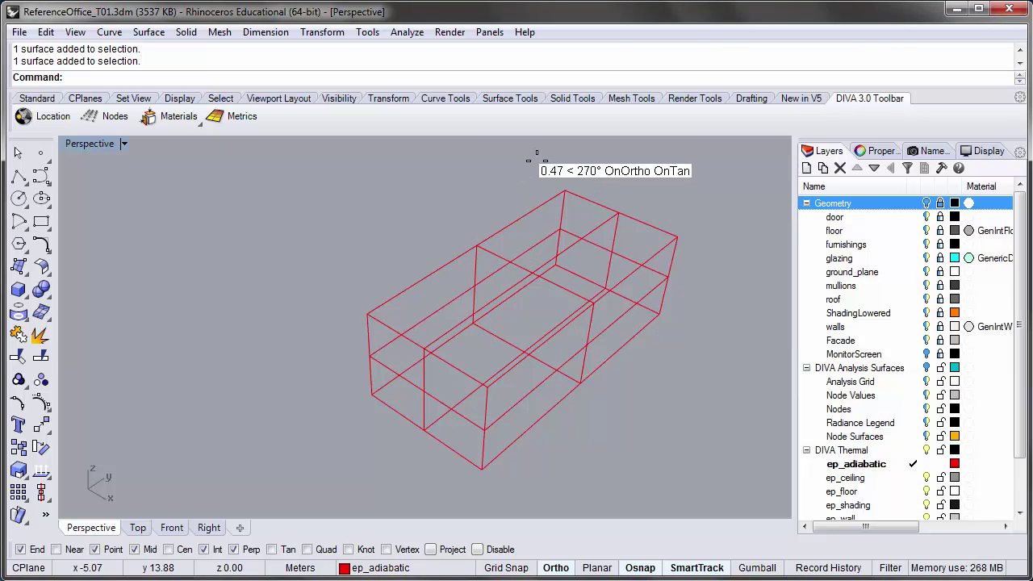
pyautogui.moveTo(723, 374); pyautogui.dragTo(502, 162)
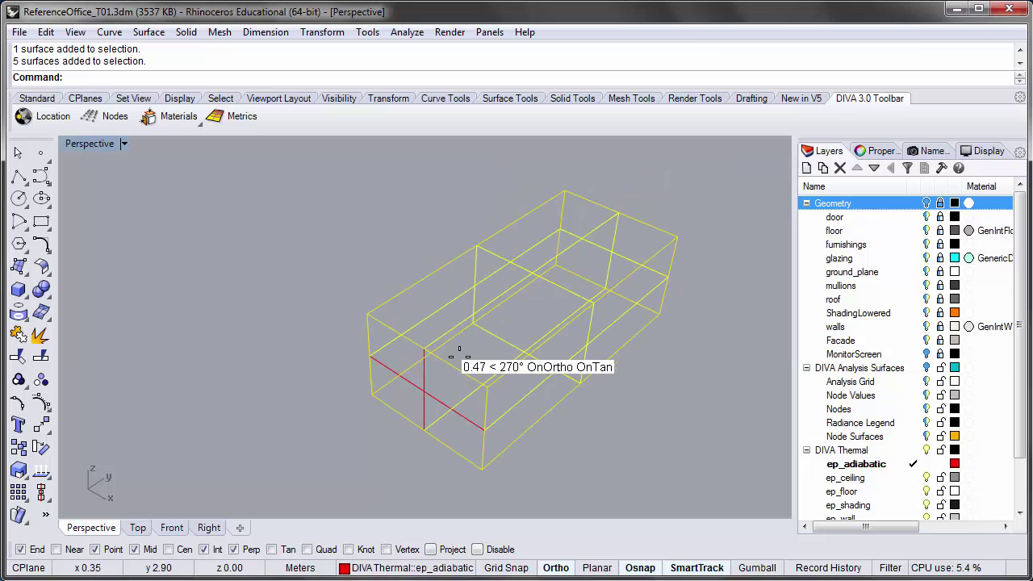
pyautogui.press('Escape')
# Move the front end surface of the thermal zone to the ep_wall layer.
pyautogui.click(423, 372)
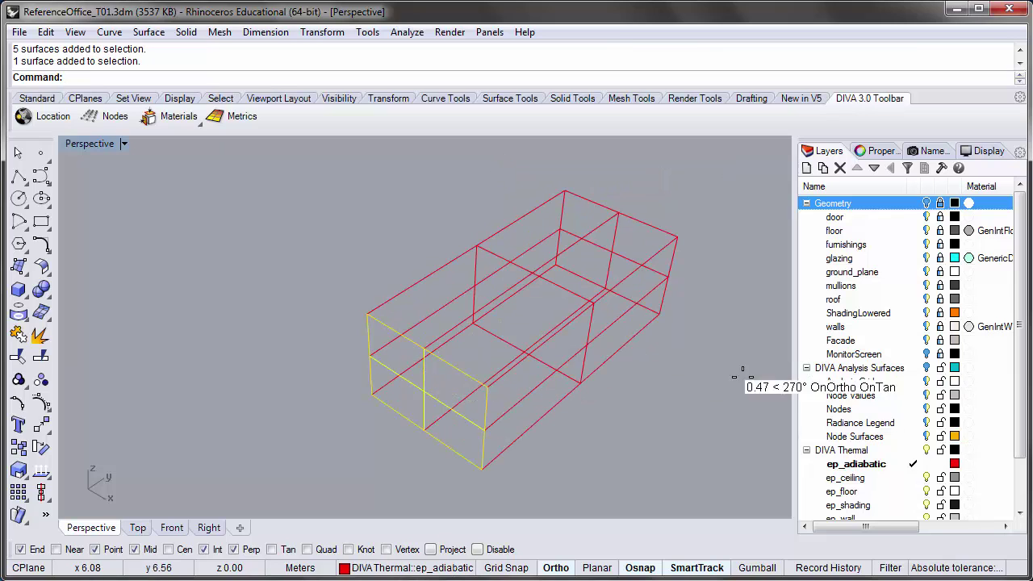
pyautogui.scroll(-2, 1025, 349)
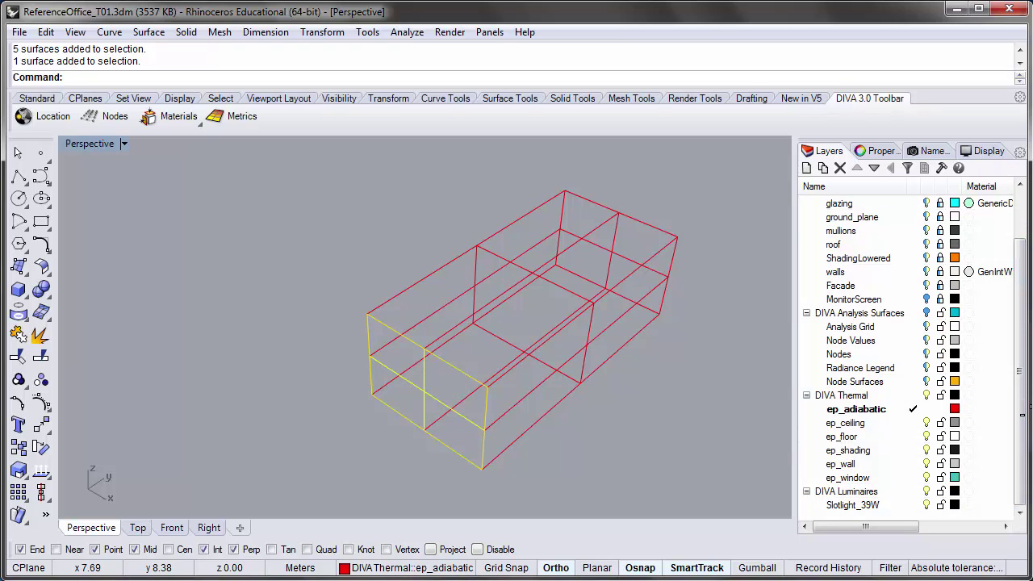
pyautogui.rightClick(871, 463)
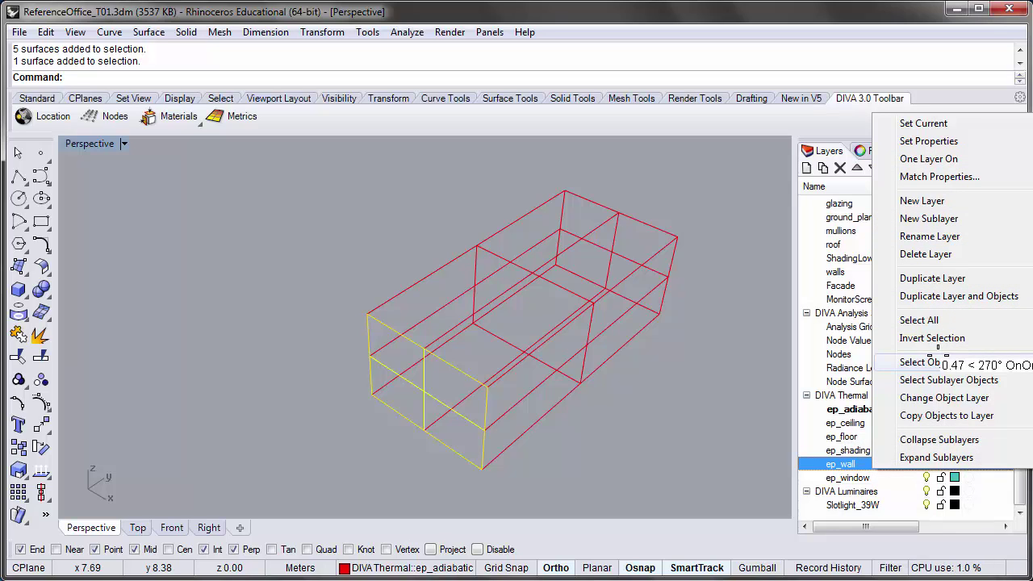
pyautogui.click(965, 398)
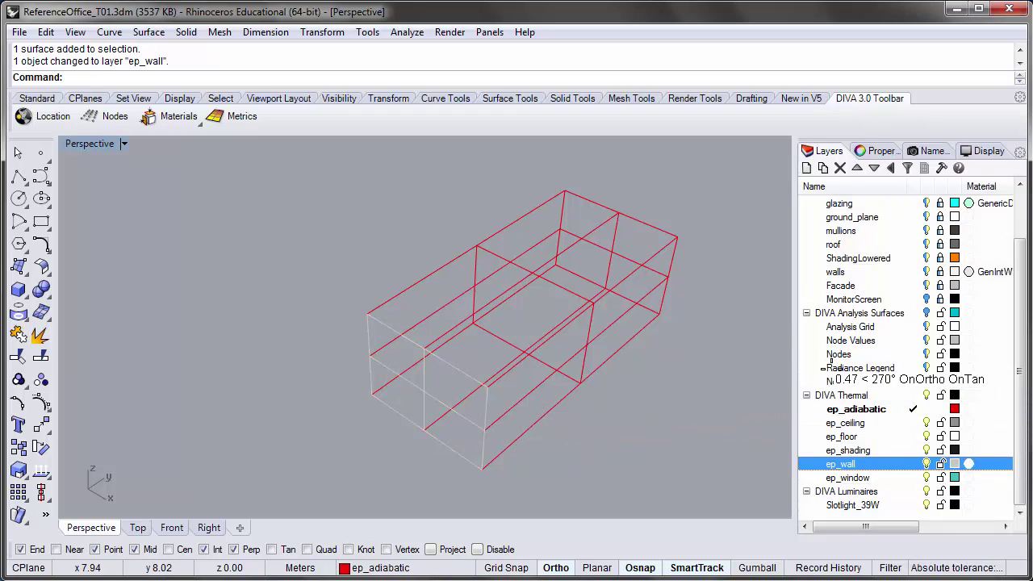
# Switch to the four-viewport layout and frame the front wall surface in the Front view.
pyautogui.moveTo(552, 519); pyautogui.dragTo(615, 433, button='right')
pyautogui.scroll(4, 581, 403)
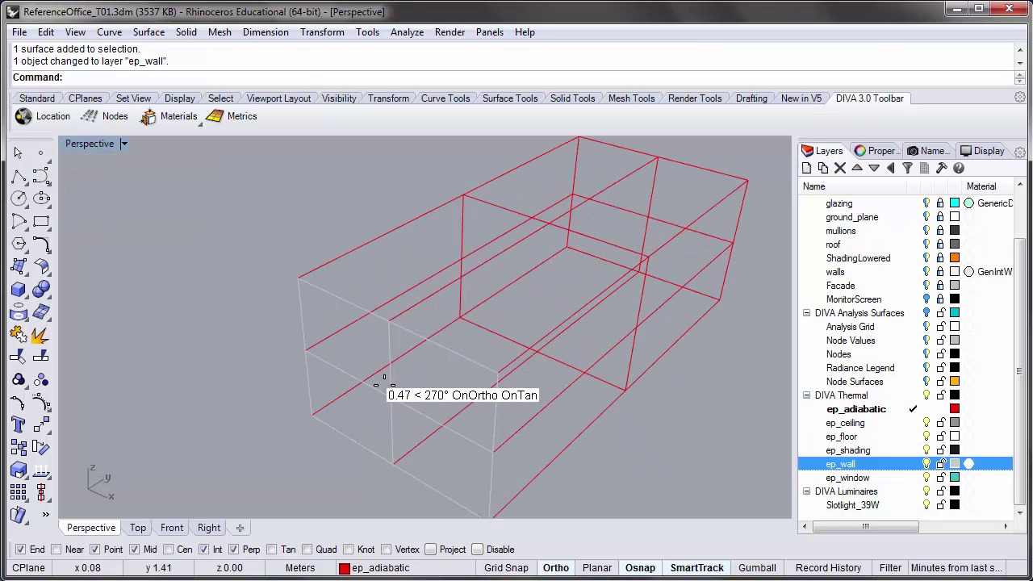
pyautogui.click(373, 384)
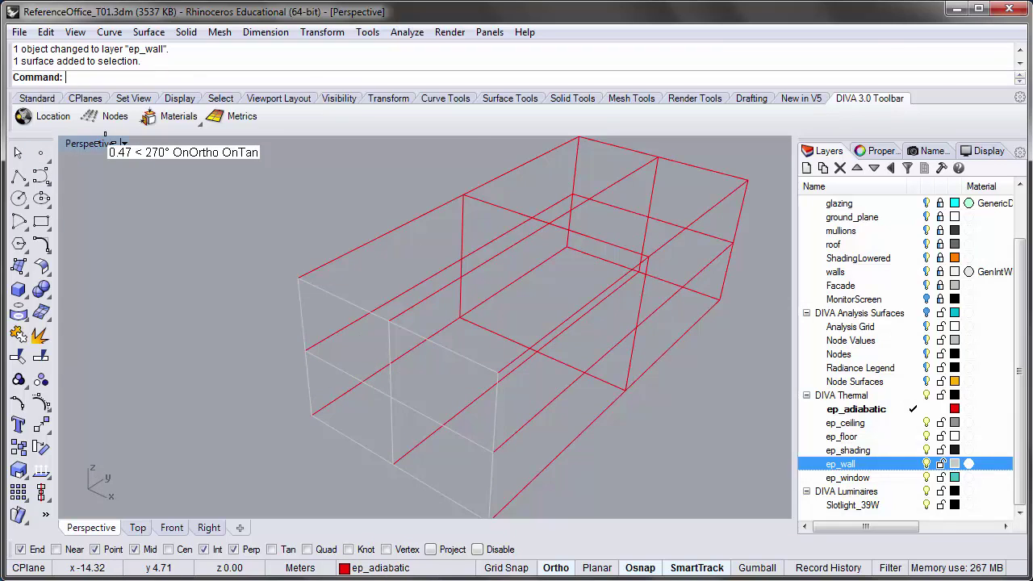
pyautogui.doubleClick(89, 144)
pyautogui.click(141, 211)
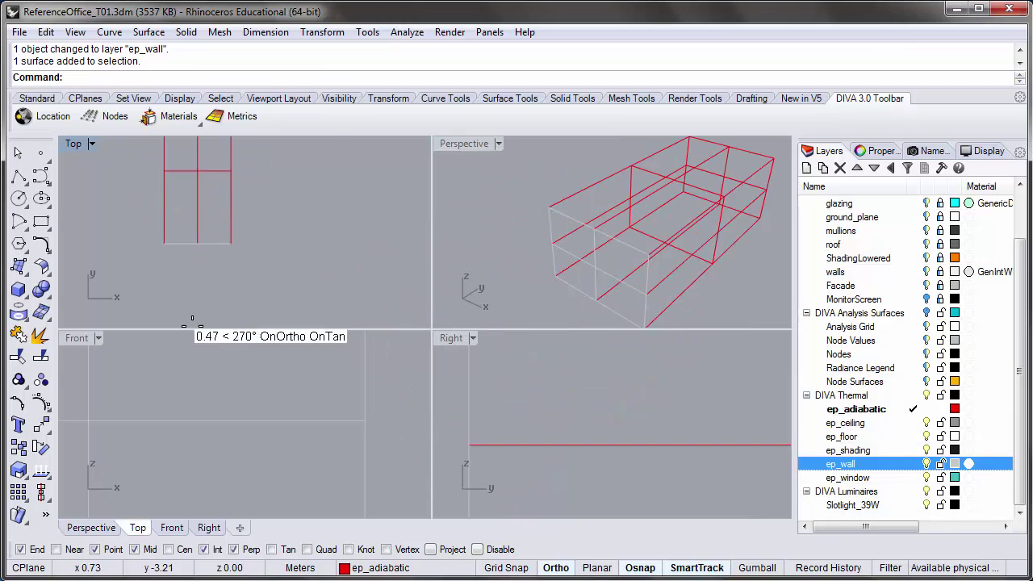
pyautogui.scroll(-5, 270, 355)
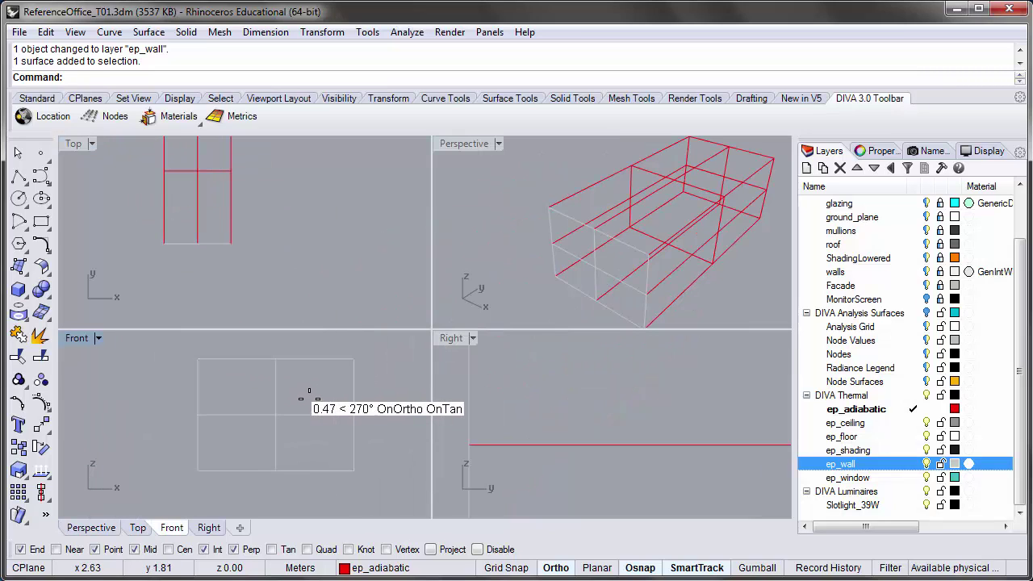
pyautogui.scroll(2, 331, 396)
pyautogui.scroll(2, 1004, 240)
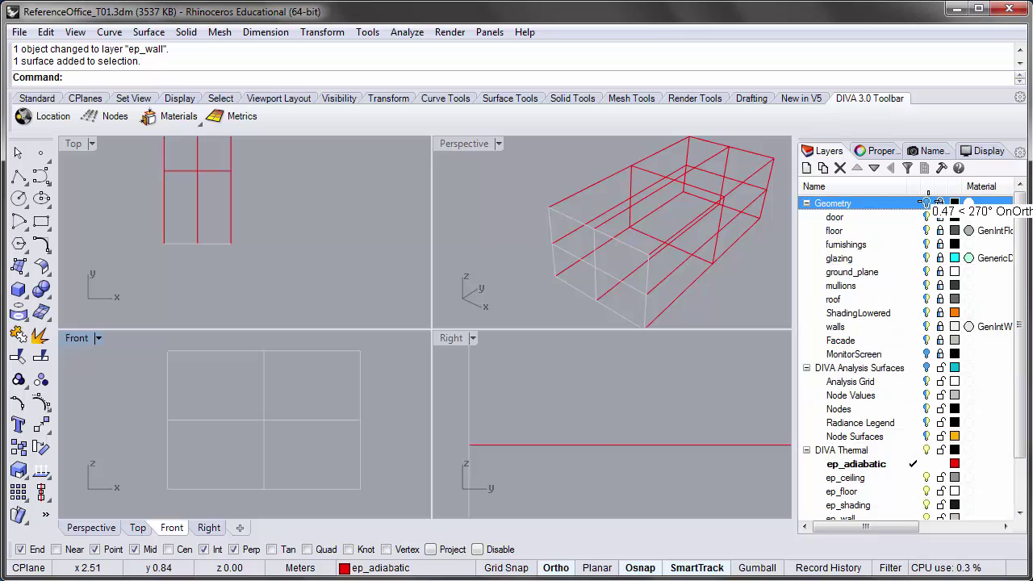
# Display the Geometry layer and make a Scale2D copy of the front wall surface from its bottom midpoint, reaching the window's top edge.
pyautogui.click(926, 202)
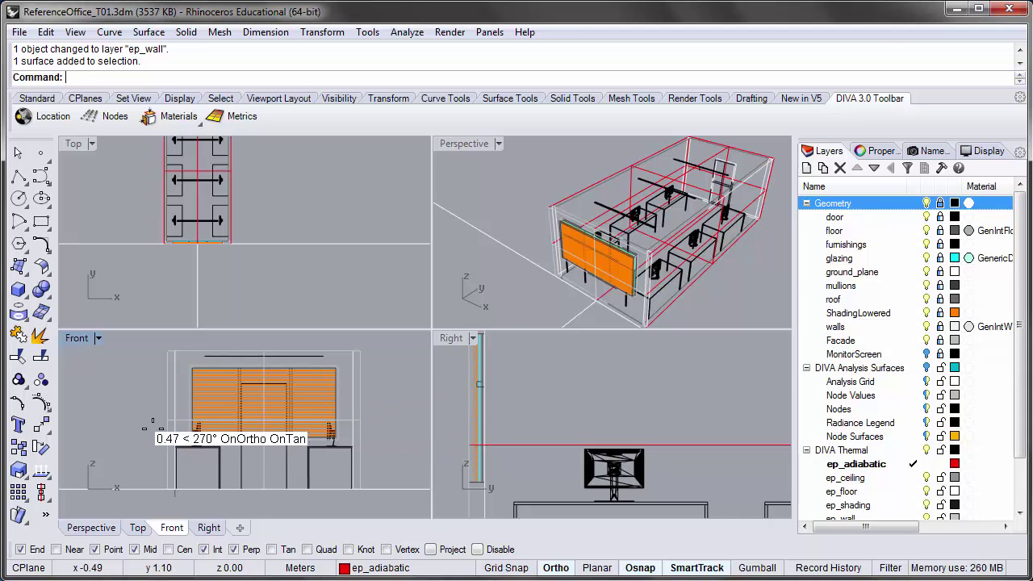
pyautogui.click(347, 413)
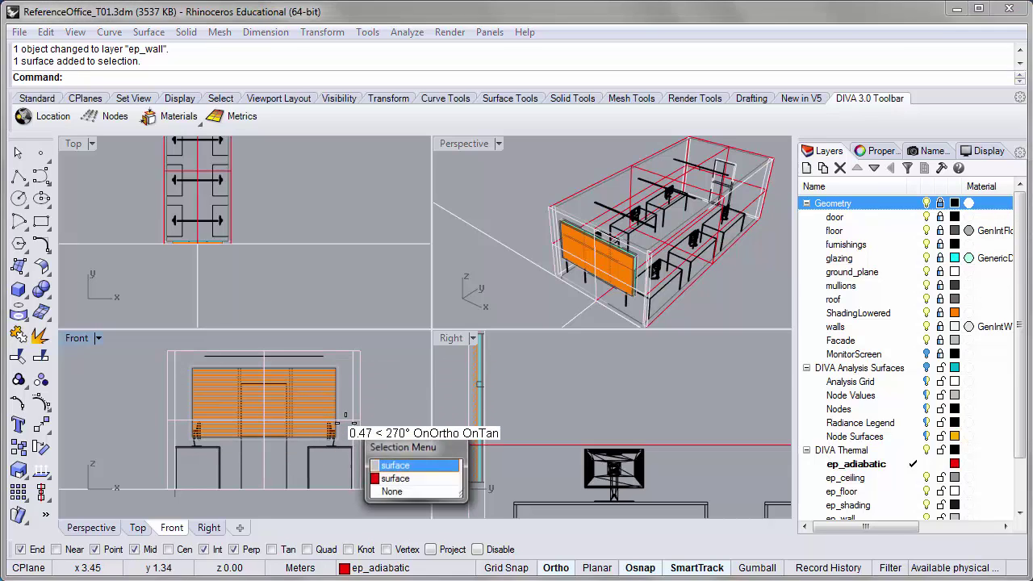
pyautogui.click(387, 463)
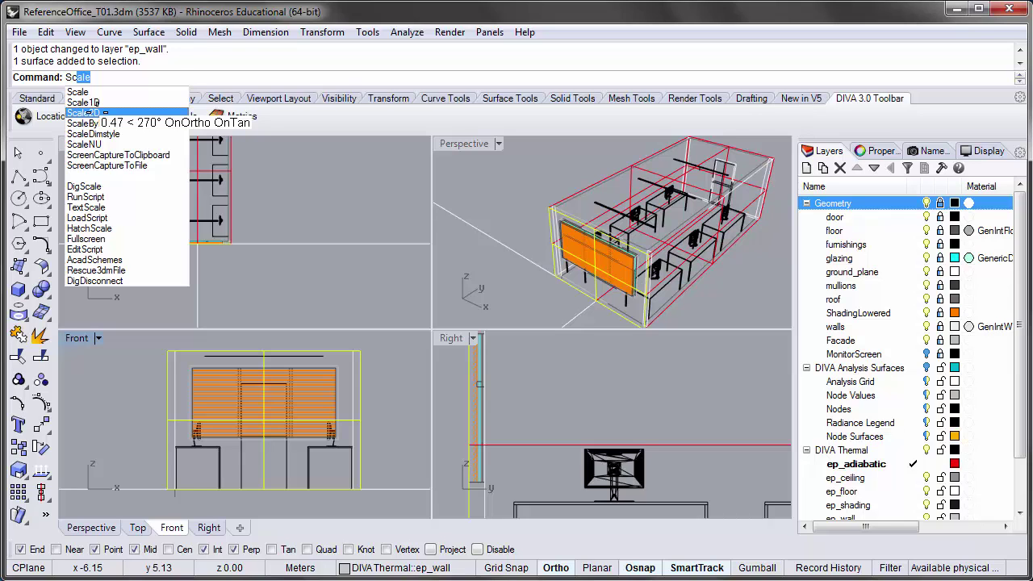
pyautogui.click(88, 112)
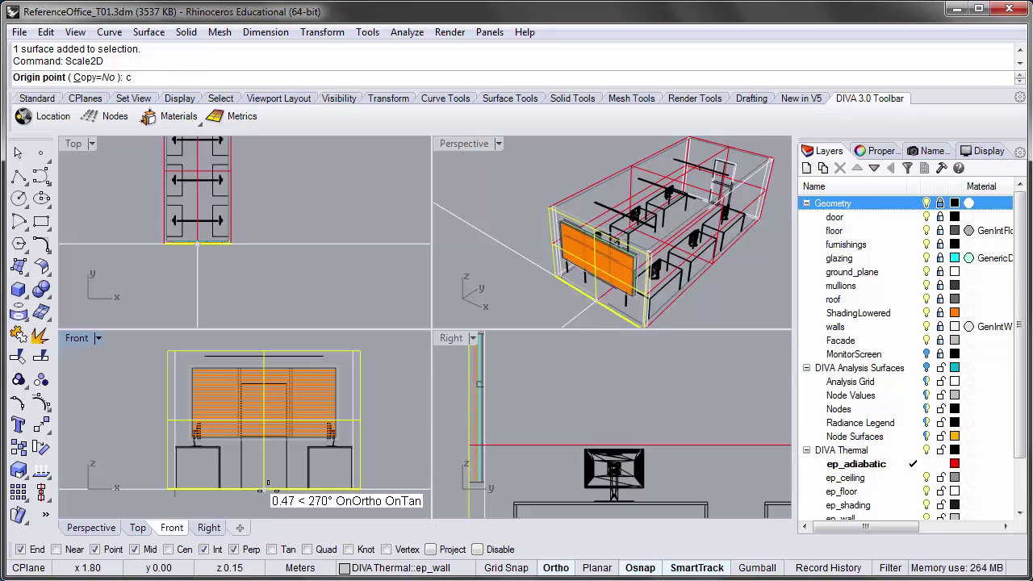
pyautogui.press('Return')
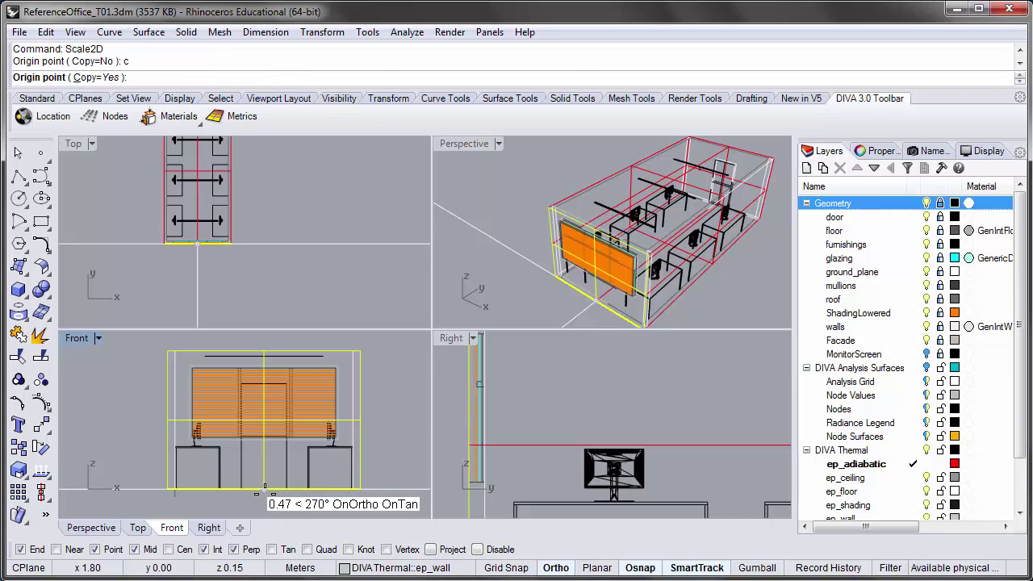
pyautogui.click(265, 488)
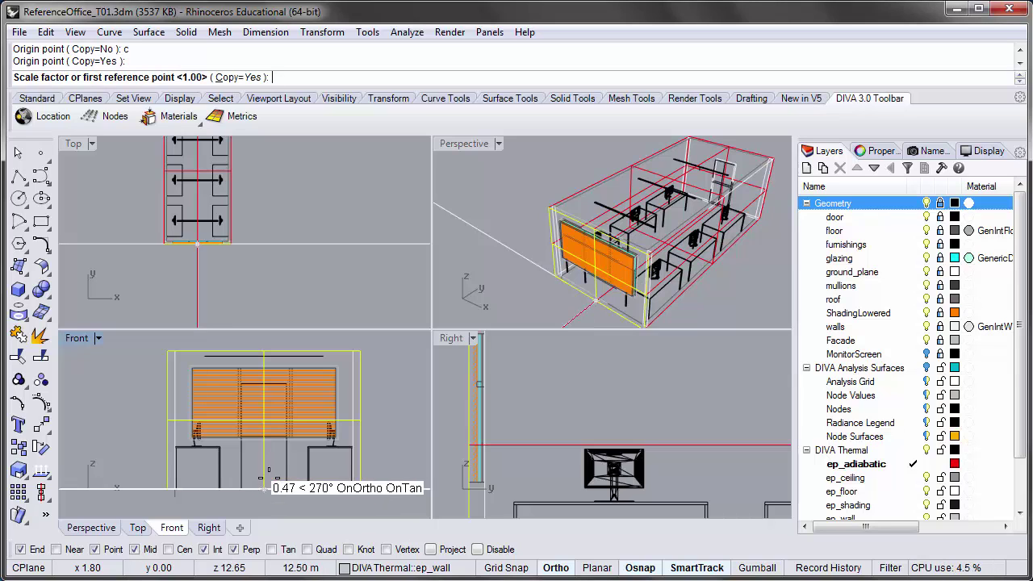
pyautogui.click(264, 344)
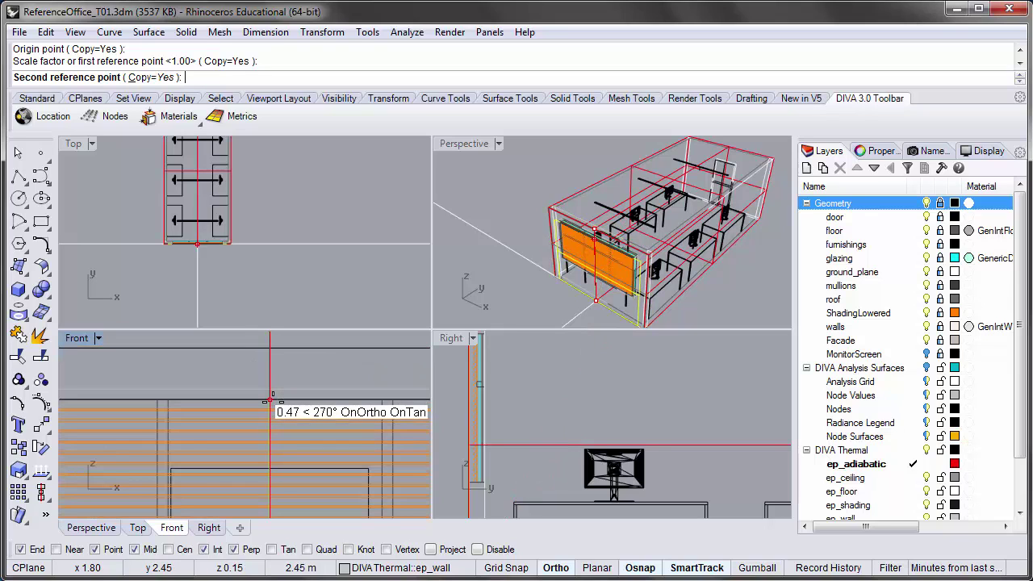
pyautogui.click(272, 395)
pyautogui.press('Return')
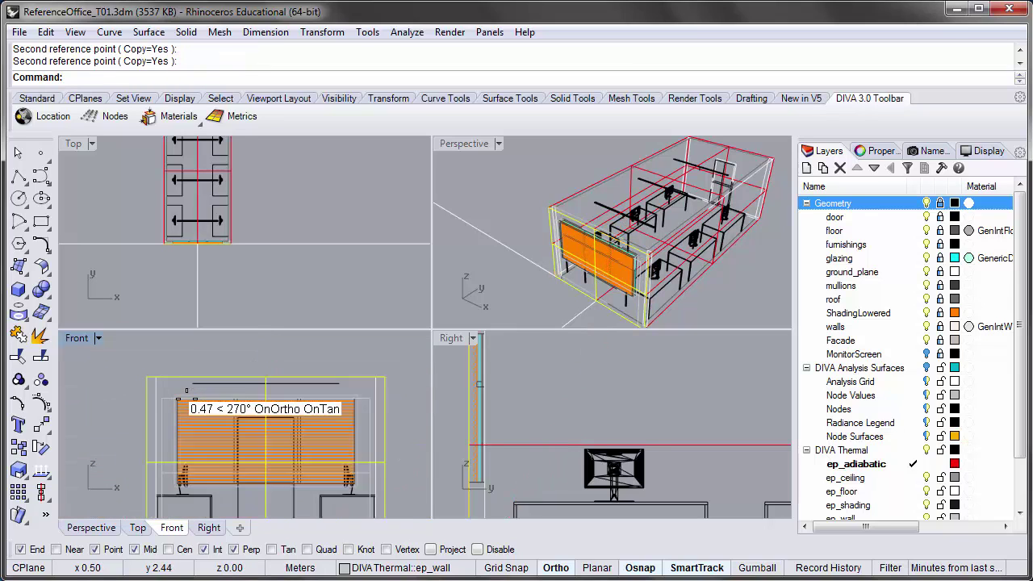
pyautogui.scroll(2, 182, 396)
pyautogui.click(157, 395)
pyautogui.scroll(-1, 152, 399)
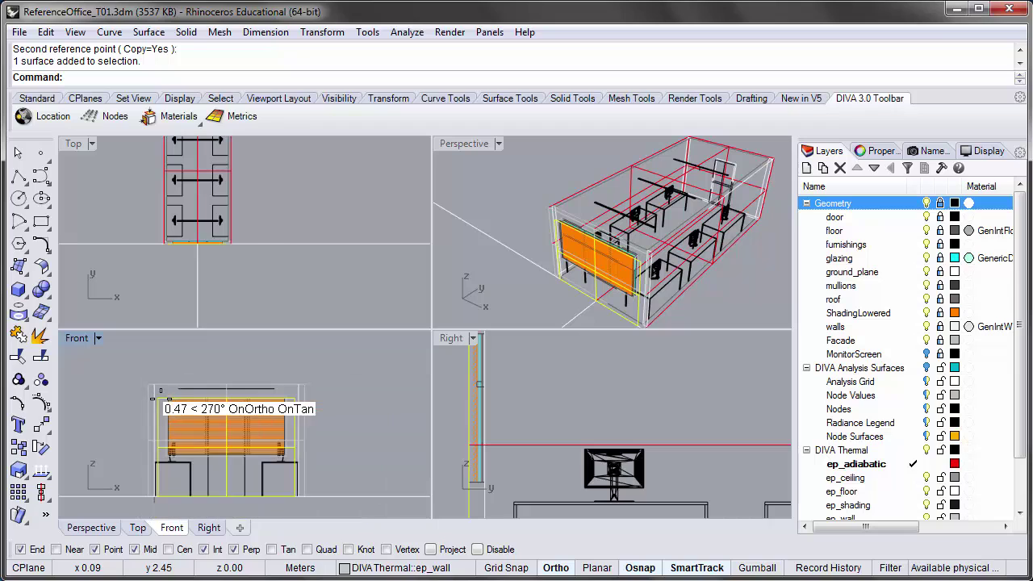
pyautogui.press('Escape')
pyautogui.scroll(1, 155, 399)
pyautogui.moveTo(154, 398); pyautogui.dragTo(162, 368, button='right')
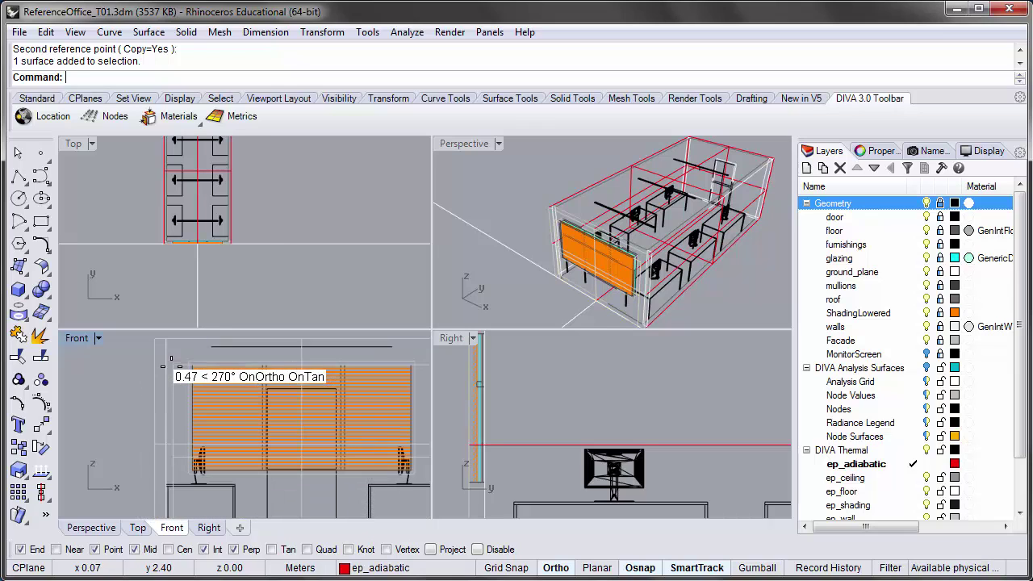
pyautogui.press('Return')
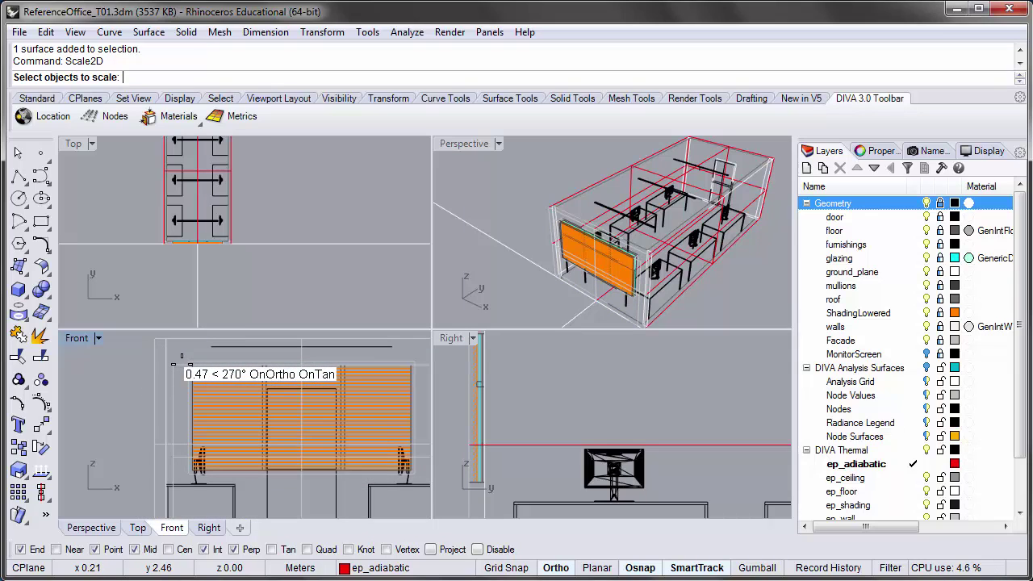
pyautogui.press('Return')
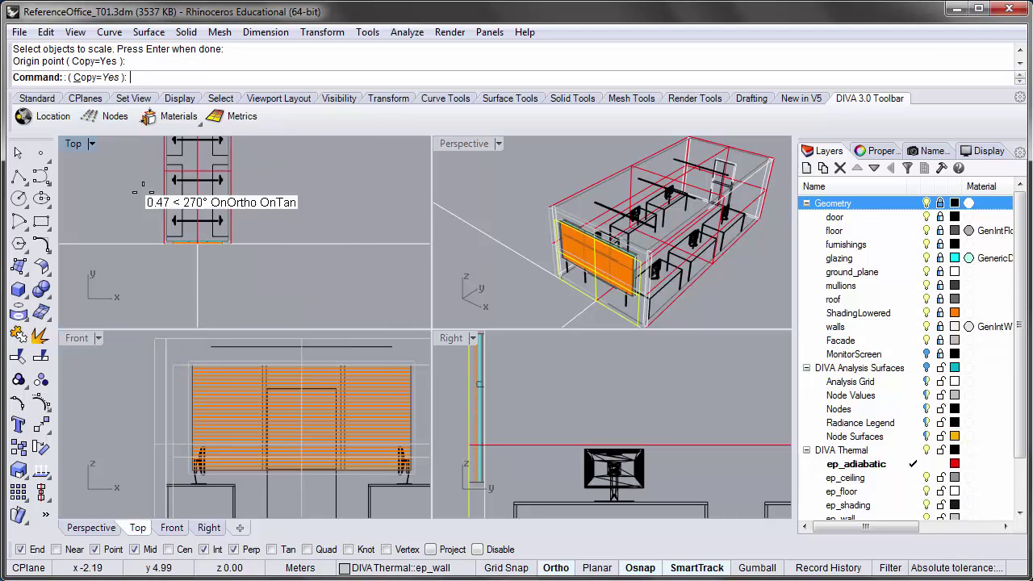
pyautogui.press('Escape')
# Scale the copied surface in two dimensions from its top midpoint, without copying, until its sides meet the window's side edges.
pyautogui.write('Scale2D')
pyautogui.press('Return')
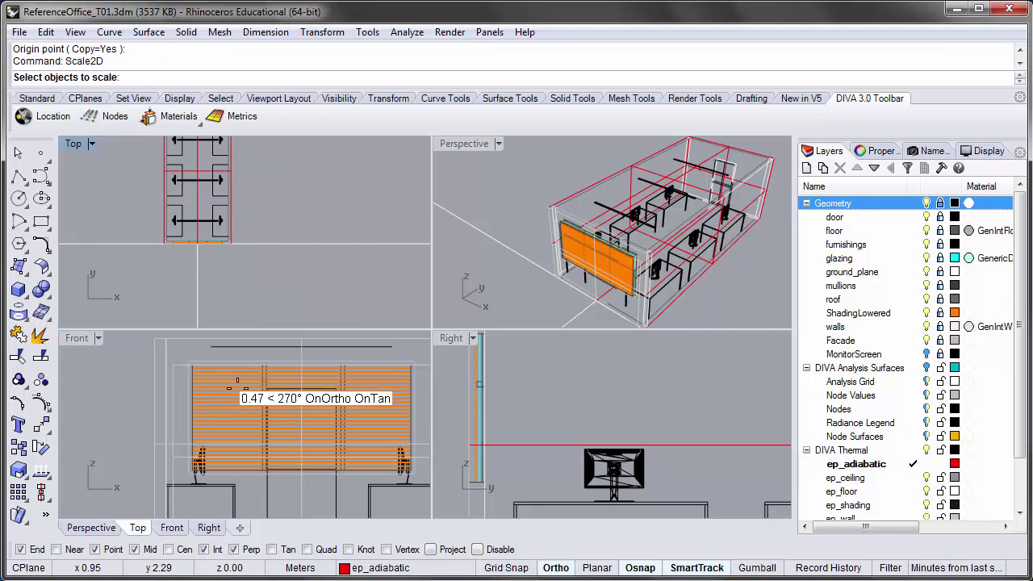
pyautogui.click(179, 355)
pyautogui.press('Return')
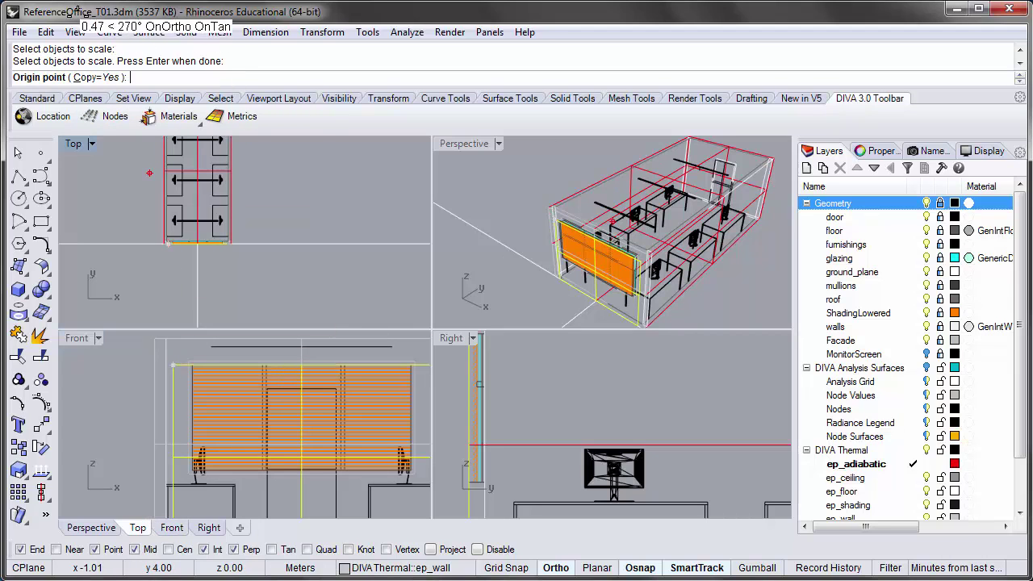
pyautogui.scroll(4, 276, 332)
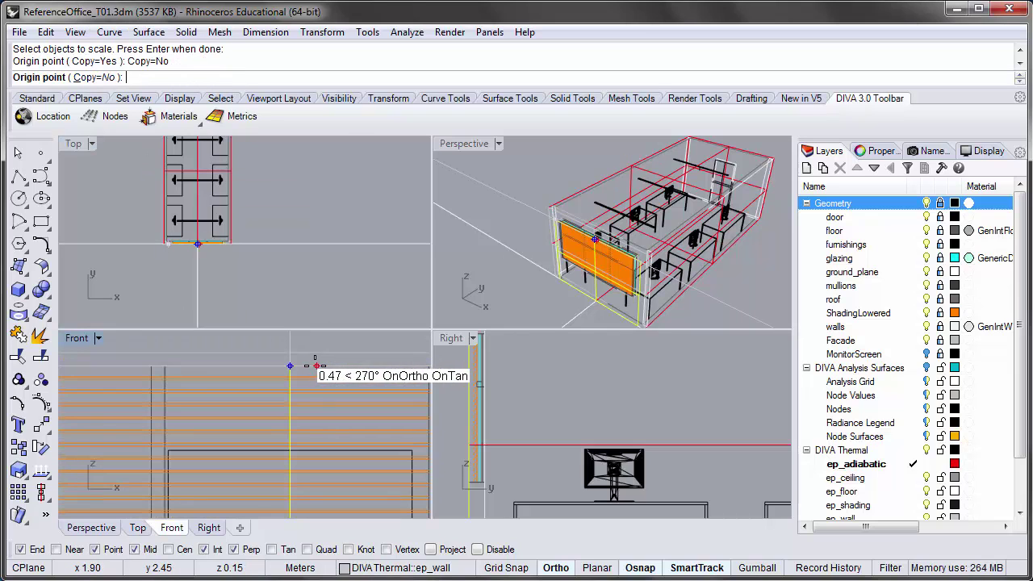
pyautogui.click(314, 367)
pyautogui.scroll(2, 203, 367)
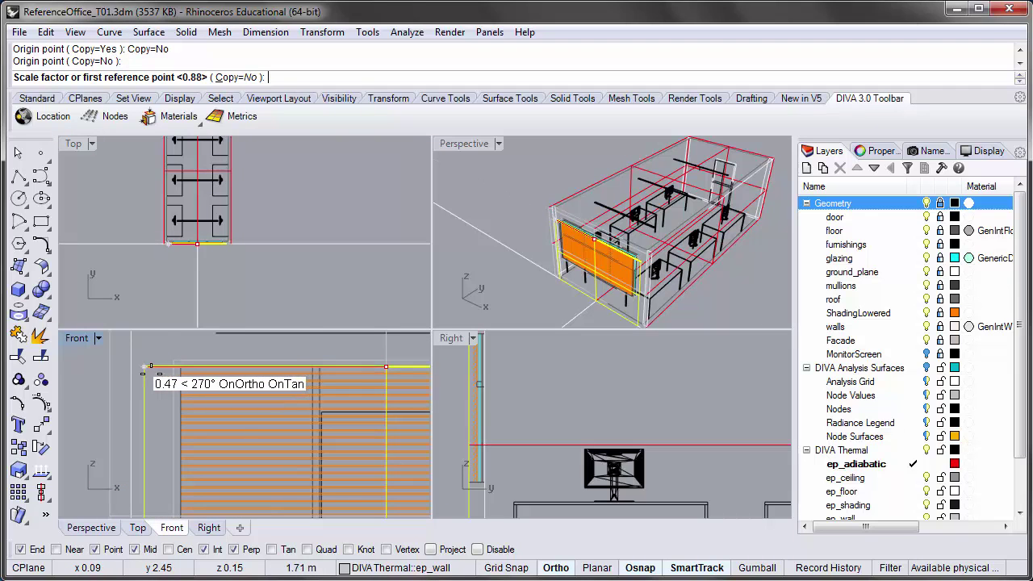
pyautogui.click(157, 366)
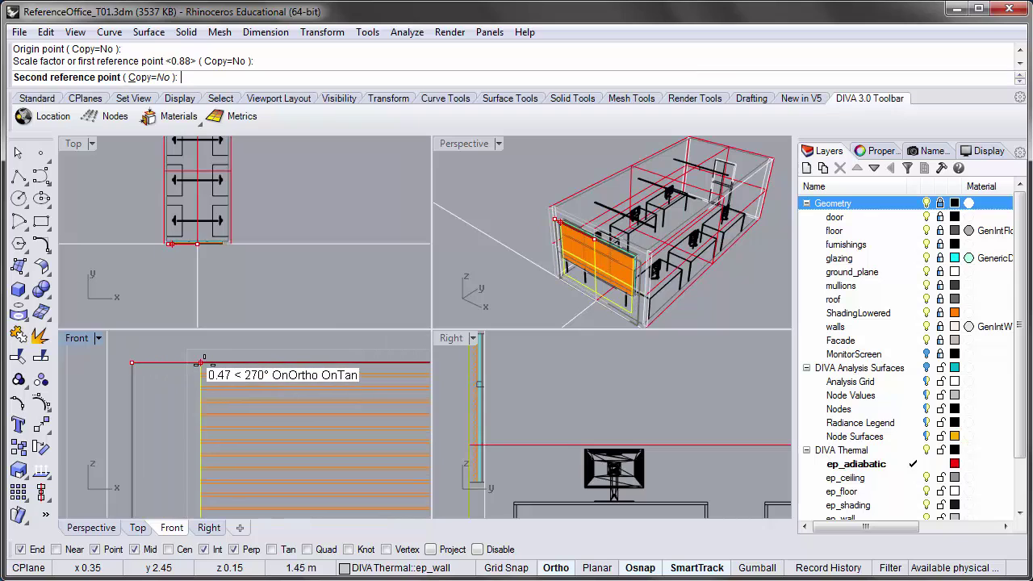
pyautogui.press('Escape')
pyautogui.press('Home')
pyautogui.press('Home')
# Scale the copied surface vertically with Scale1D from its top midpoint so its lower edge meets the window's bottom edge.
pyautogui.click(267, 453)
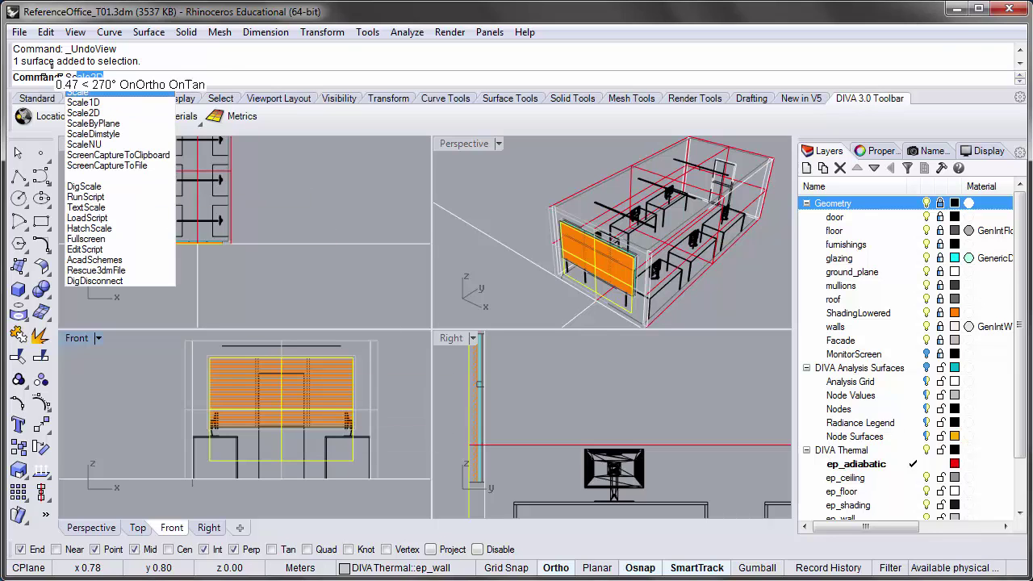
pyautogui.click(109, 102)
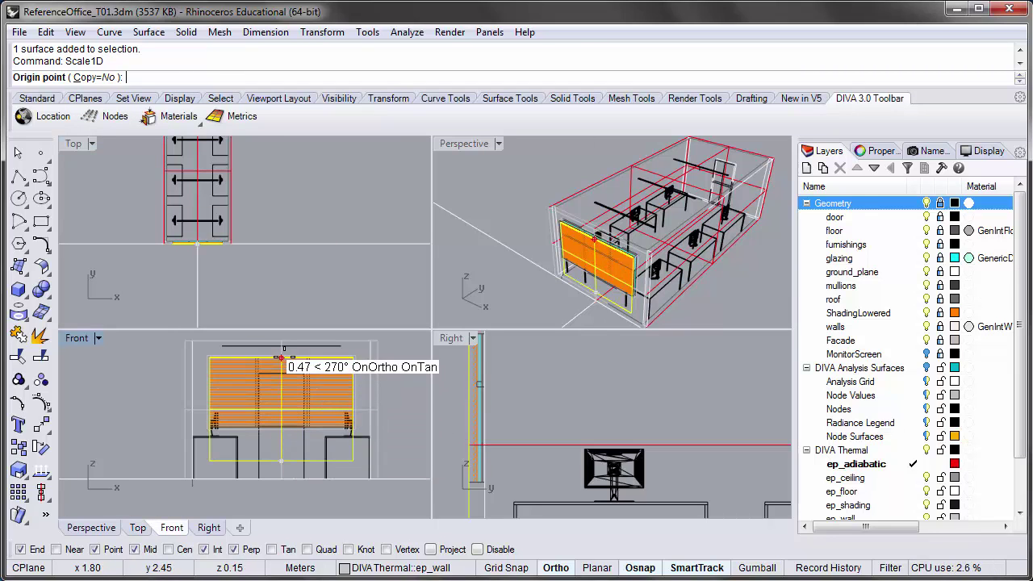
pyautogui.scroll(4, 279, 357)
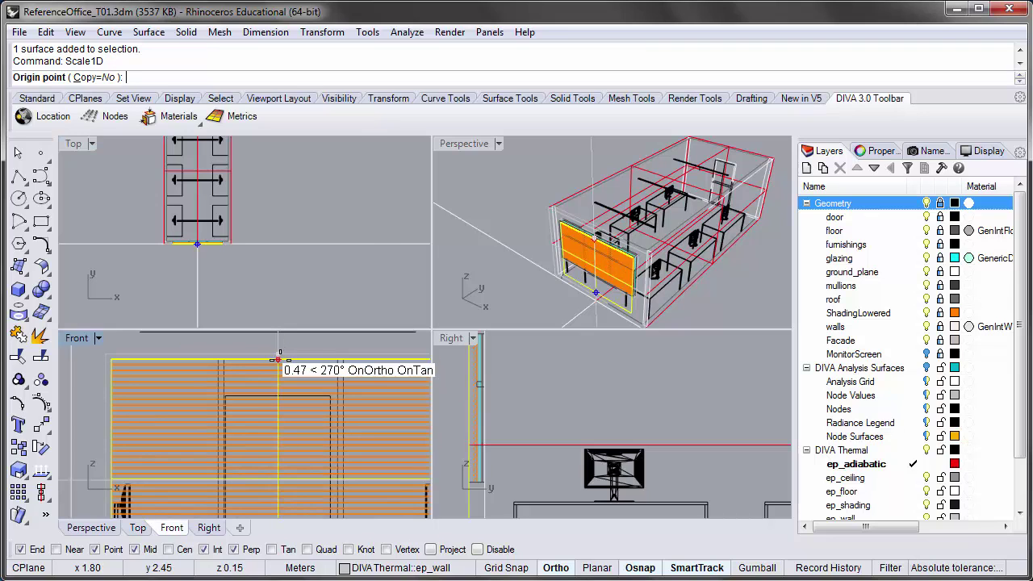
pyautogui.click(278, 359)
pyautogui.scroll(-3, 278, 403)
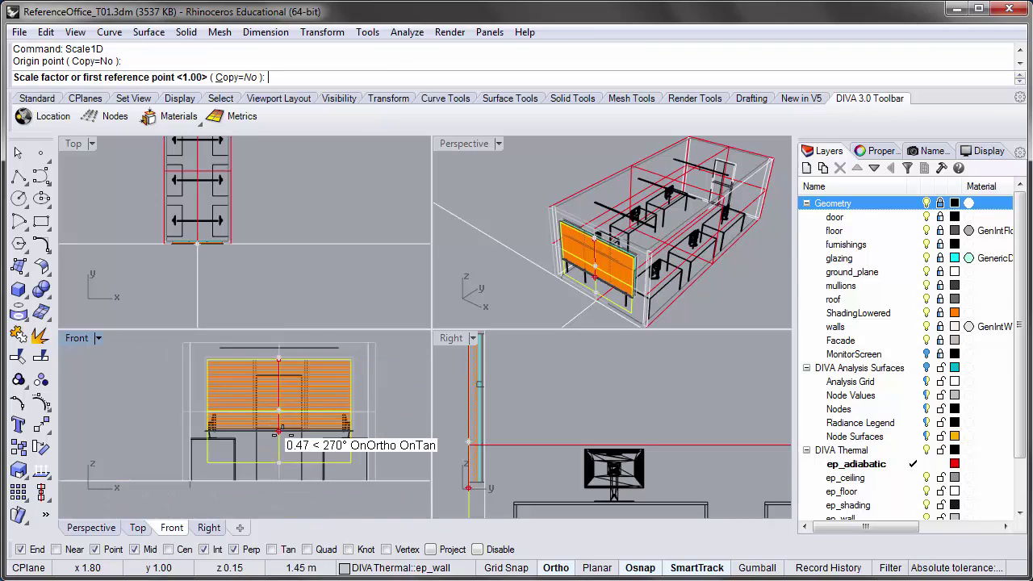
pyautogui.click(279, 472)
pyautogui.scroll(3, 274, 407)
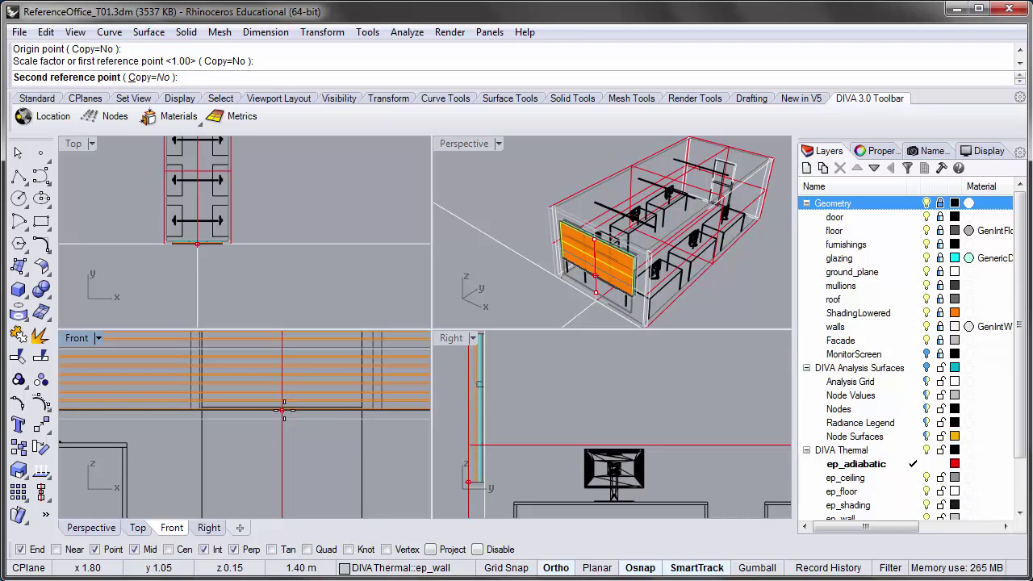
pyautogui.scroll(3, 283, 410)
pyautogui.click(281, 409)
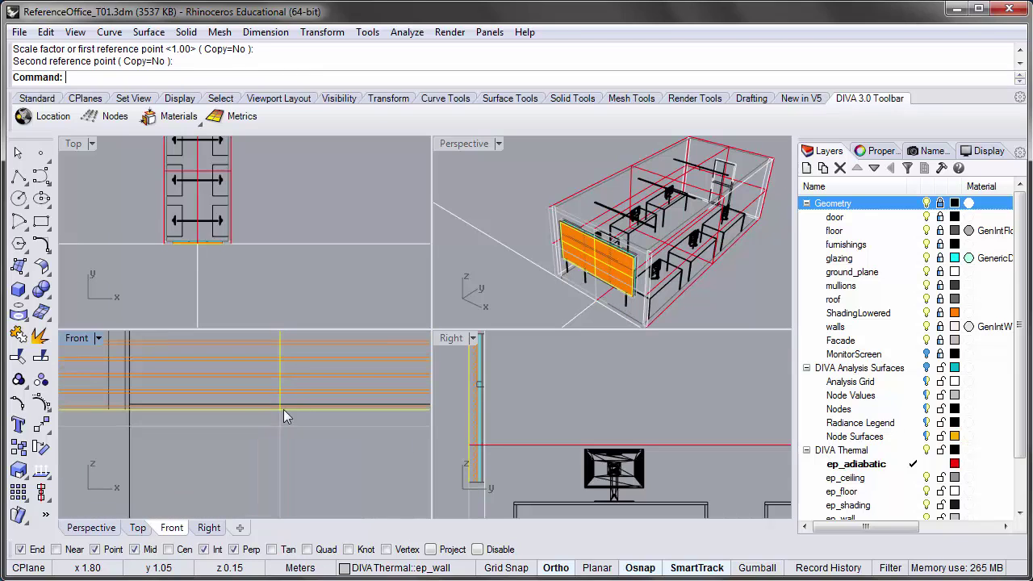
# Maximize the Perspective viewport on the window and turn off the ShadingLowered layer.
pyautogui.doubleClick(469, 143)
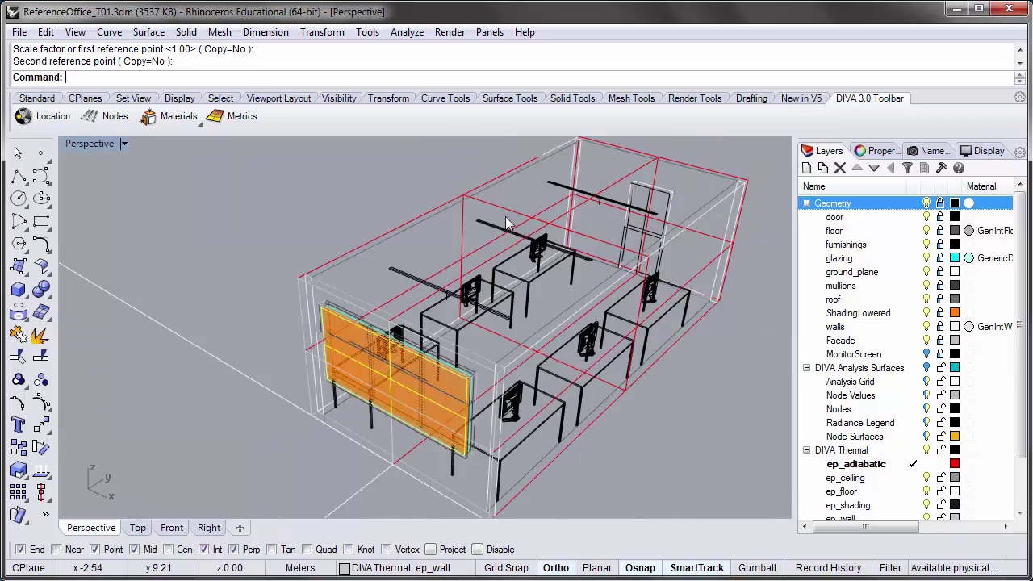
pyautogui.scroll(3, 437, 245)
pyautogui.scroll(5, 438, 246)
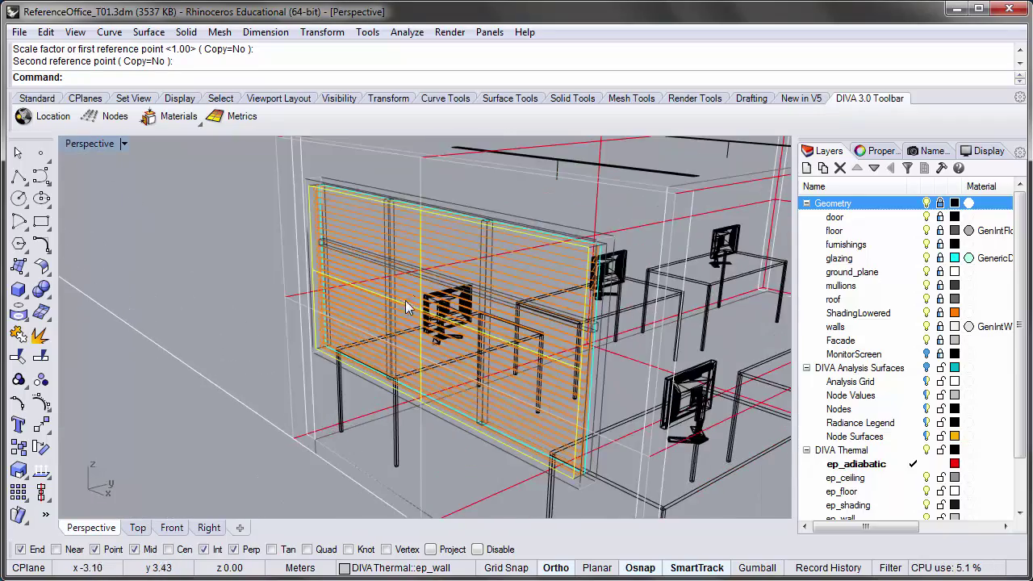
pyautogui.scroll(4, 488, 274)
pyautogui.scroll(-2, 517, 302)
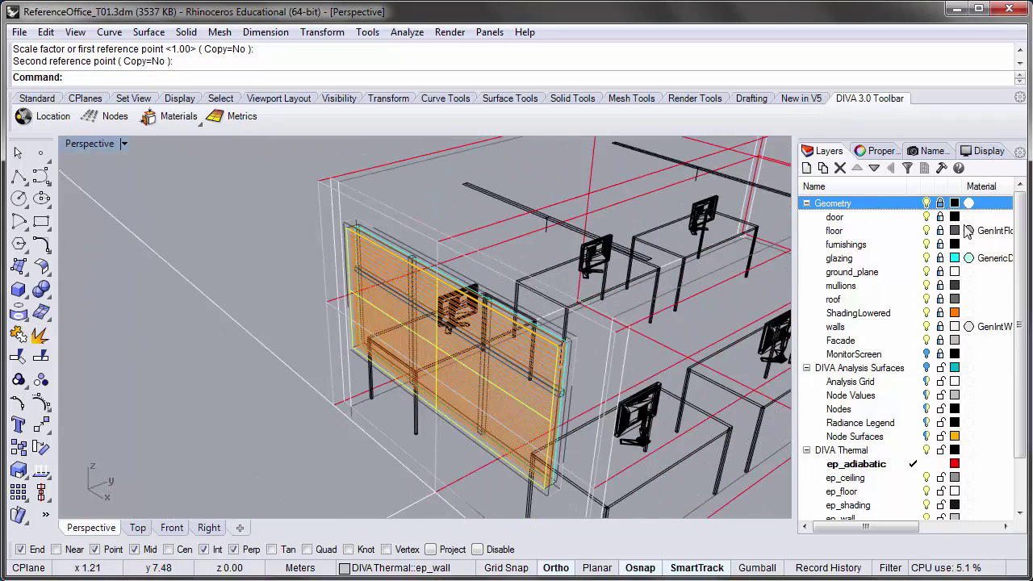
pyautogui.click(927, 314)
pyautogui.moveTo(653, 325); pyautogui.dragTo(521, 313, button='right')
# Move the window-sized surface to the ep_window layer under DIVA Thermal.
pyautogui.click(405, 260)
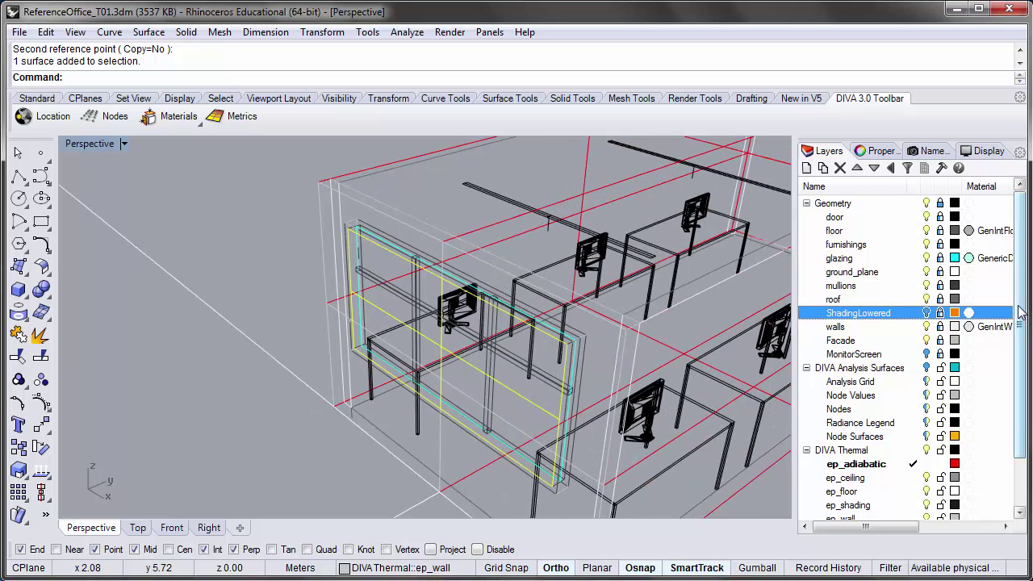
pyautogui.scroll(-2, 1021, 312)
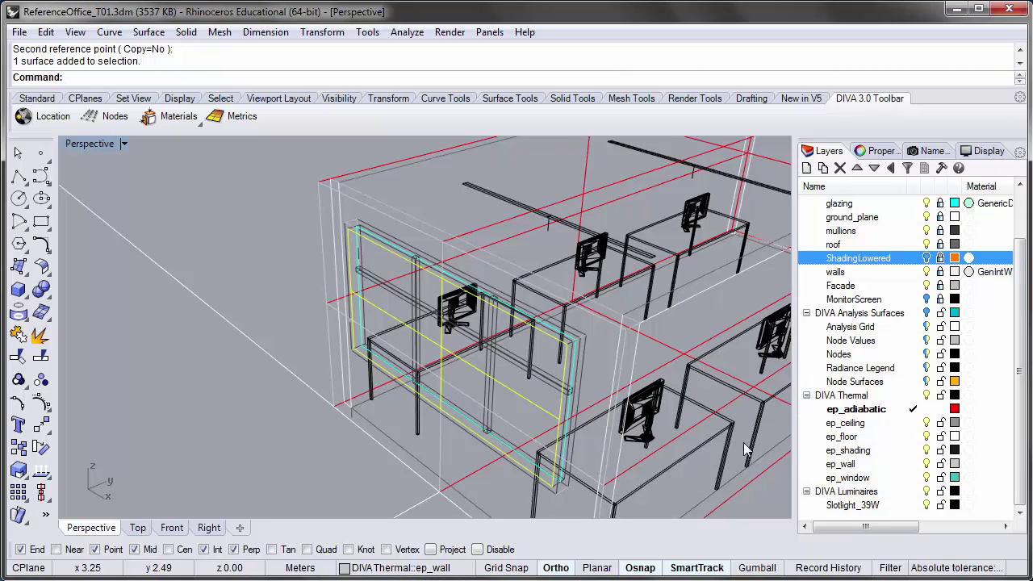
pyautogui.rightClick(855, 479)
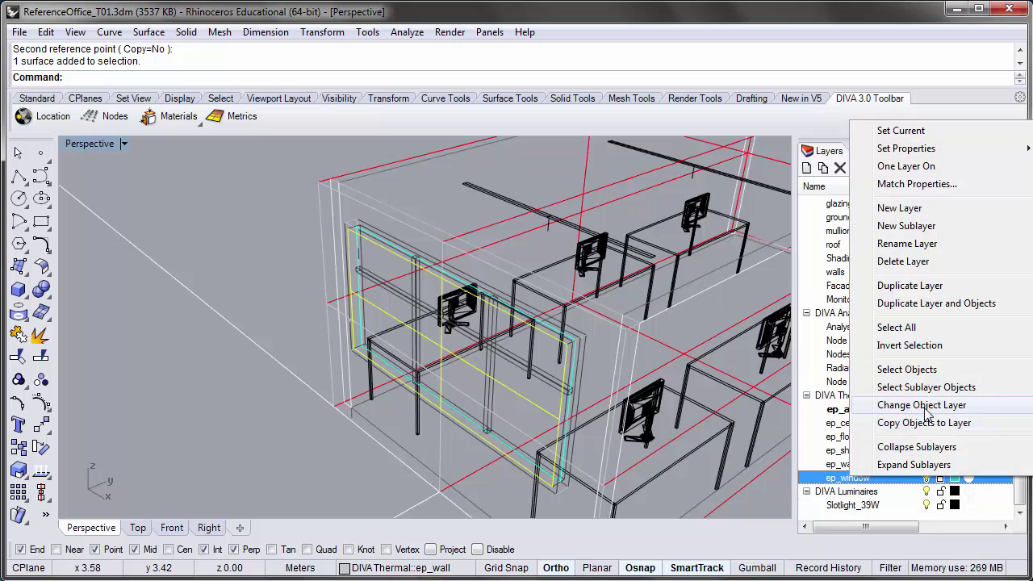
pyautogui.click(921, 405)
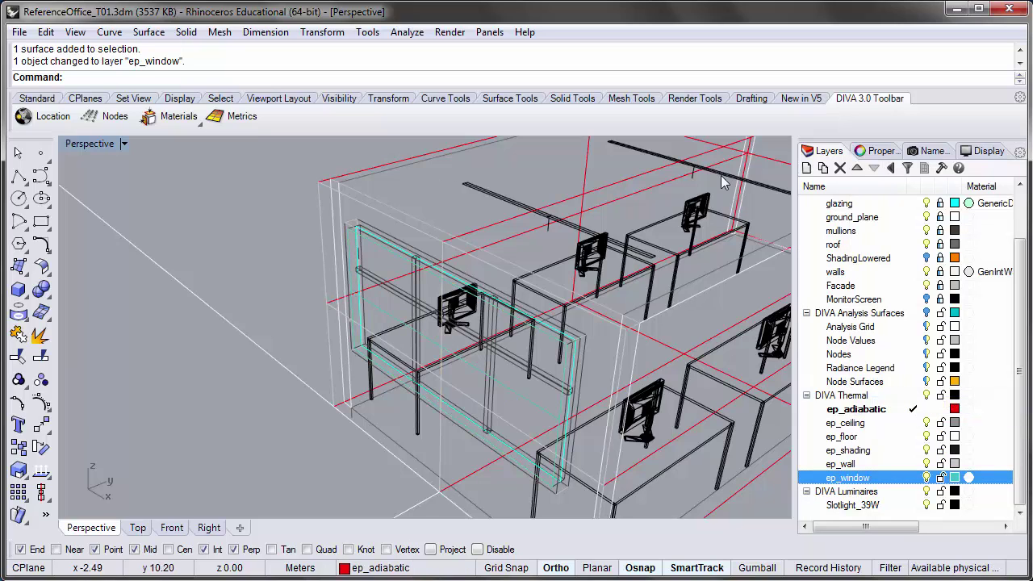
# Turn off the Geometry layer and select the window surface to examine how it sits within the front wall.
pyautogui.scroll(2, 992, 230)
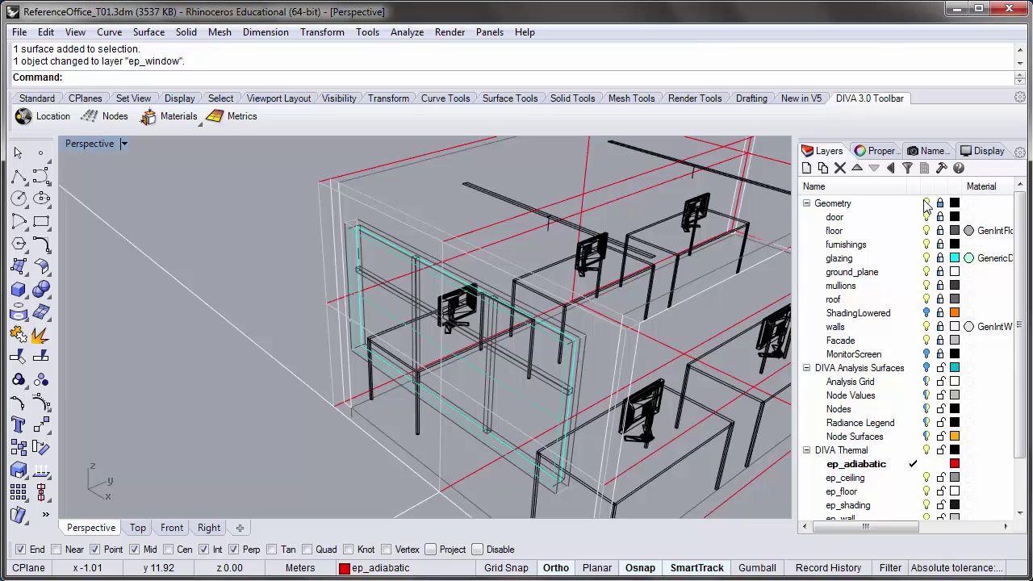
pyautogui.click(927, 203)
pyautogui.scroll(5, 416, 250)
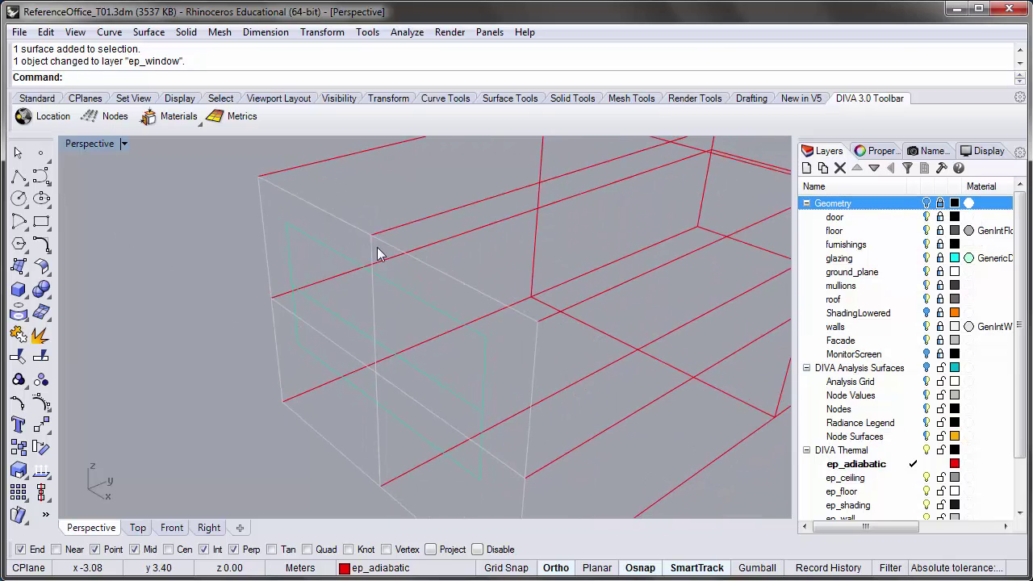
pyautogui.moveTo(379, 255); pyautogui.dragTo(369, 231, button='right')
pyautogui.click(369, 232)
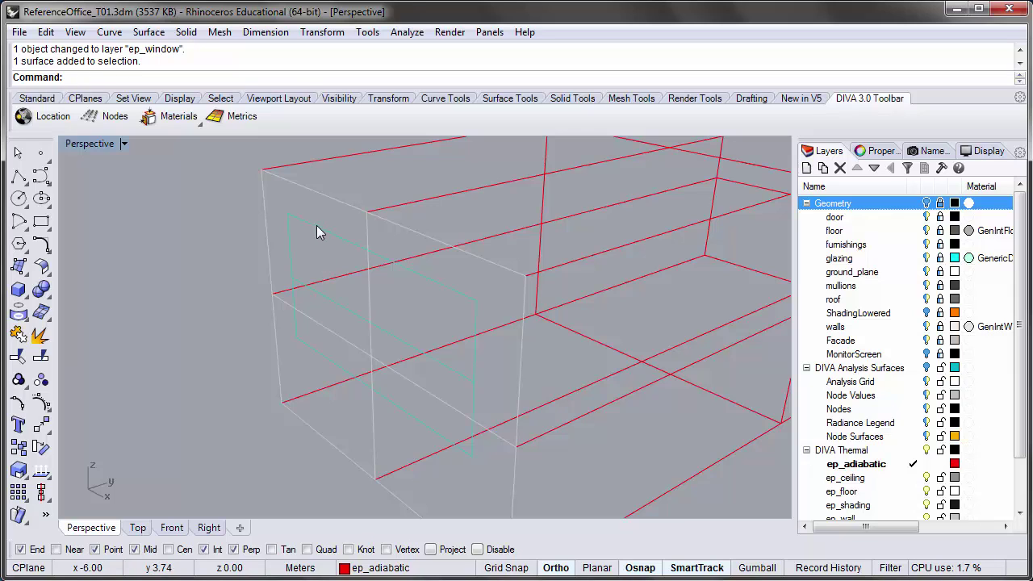
pyautogui.click(341, 237)
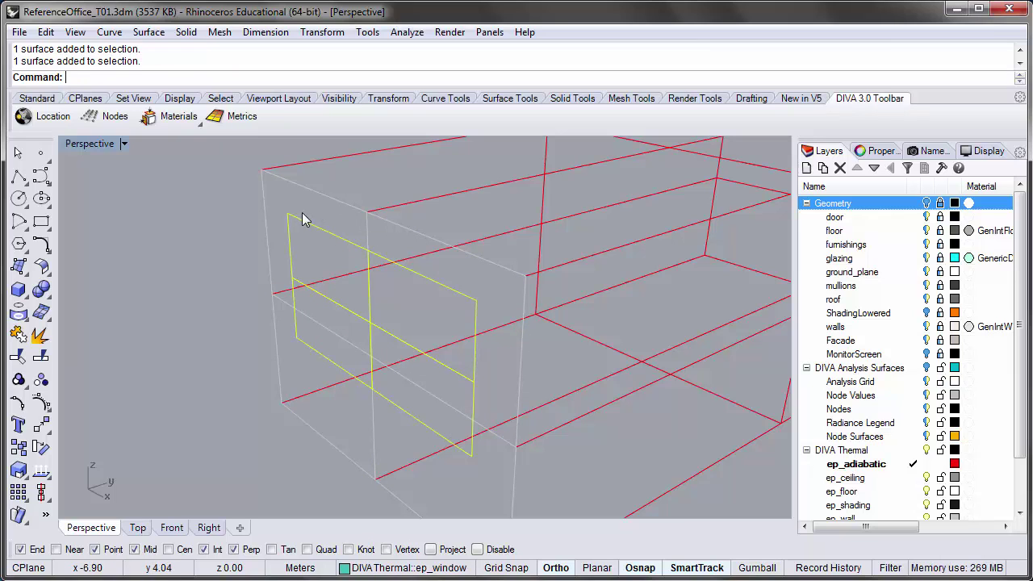
pyautogui.press('Escape')
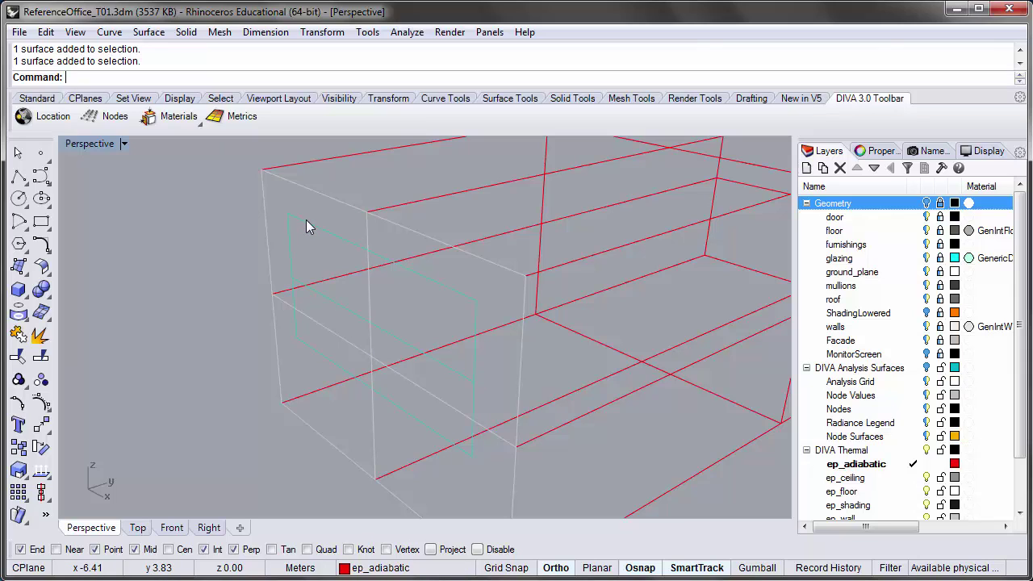
# Select the window surface and set the Perspective viewport to Shaded display to check how it overlaps the front wall.
pyautogui.click(306, 219)
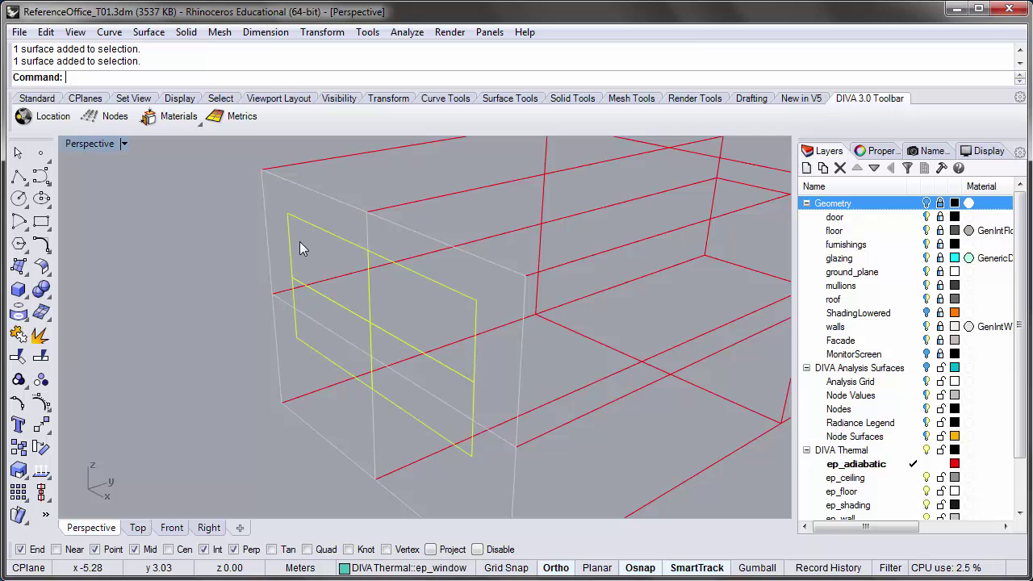
pyautogui.click(85, 144)
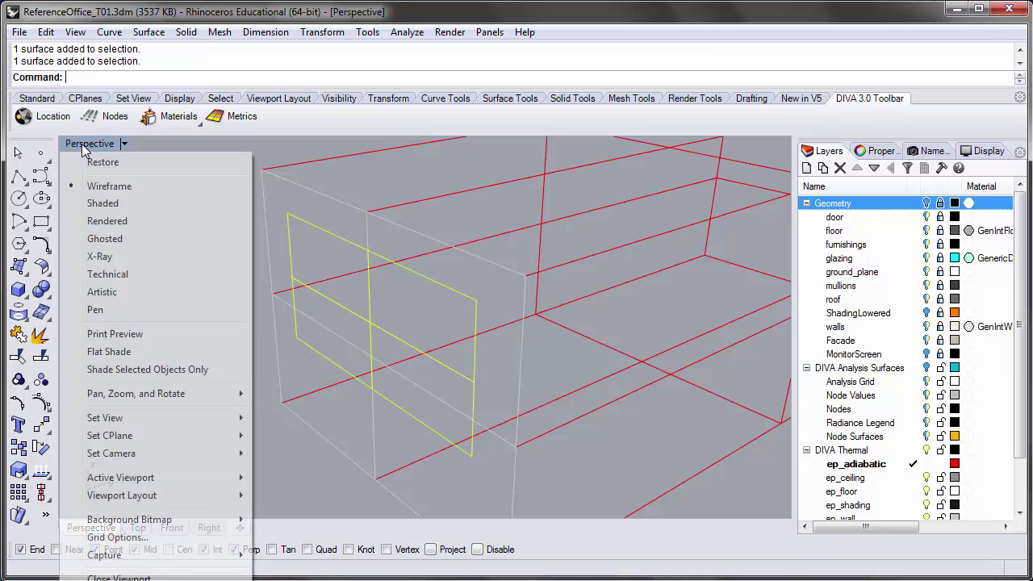
pyautogui.click(107, 206)
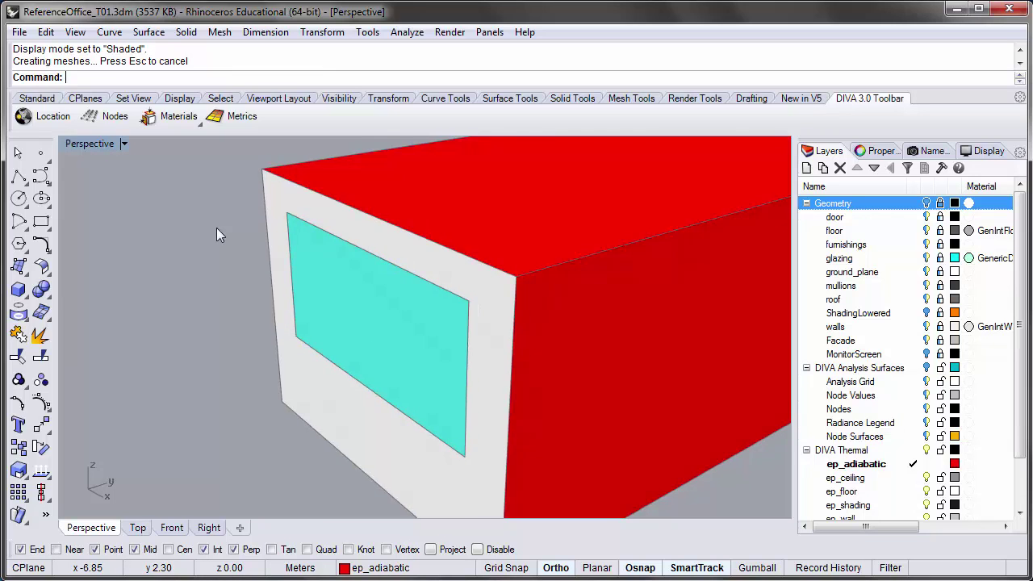
pyautogui.moveTo(216, 227)
pyautogui.mouseDown(button='right')
pyautogui.moveTo(166, 203)
pyautogui.moveTo(237, 225)
pyautogui.moveTo(224, 219)
pyautogui.mouseUp(button='right')
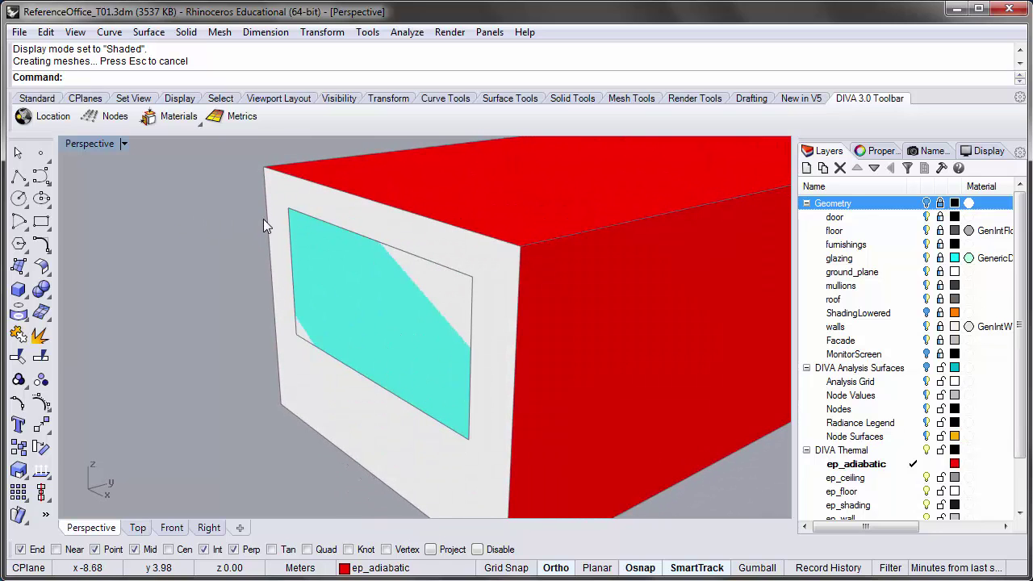
# Set the Perspective viewport to Ghosted display and examine the window surface against the surrounding wall from several angles.
pyautogui.click(87, 145)
pyautogui.click(156, 239)
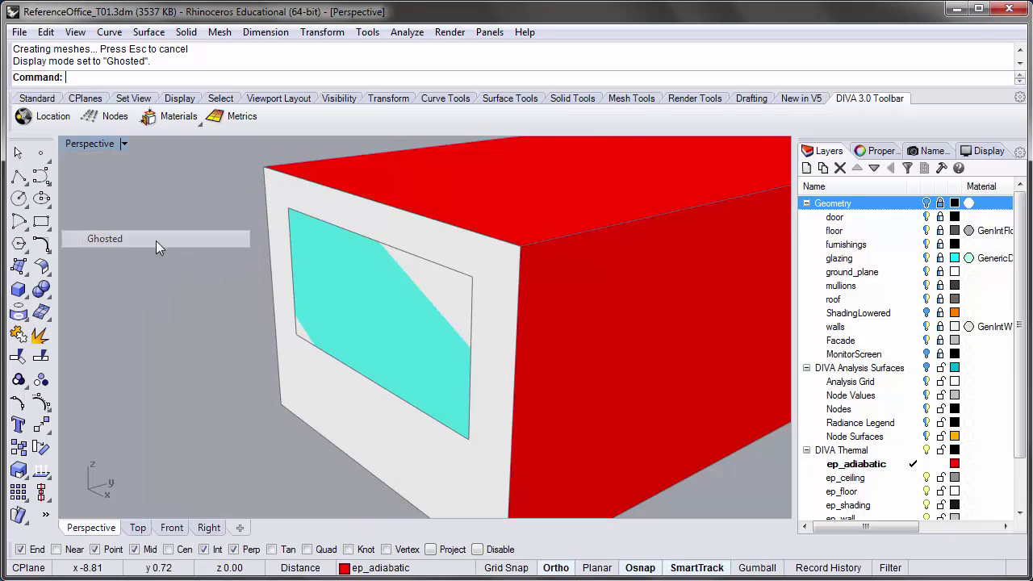
pyautogui.moveTo(196, 233)
pyautogui.mouseDown(button='right')
pyautogui.moveTo(242, 259)
pyautogui.moveTo(192, 235)
pyautogui.moveTo(206, 242)
pyautogui.mouseUp(button='right')
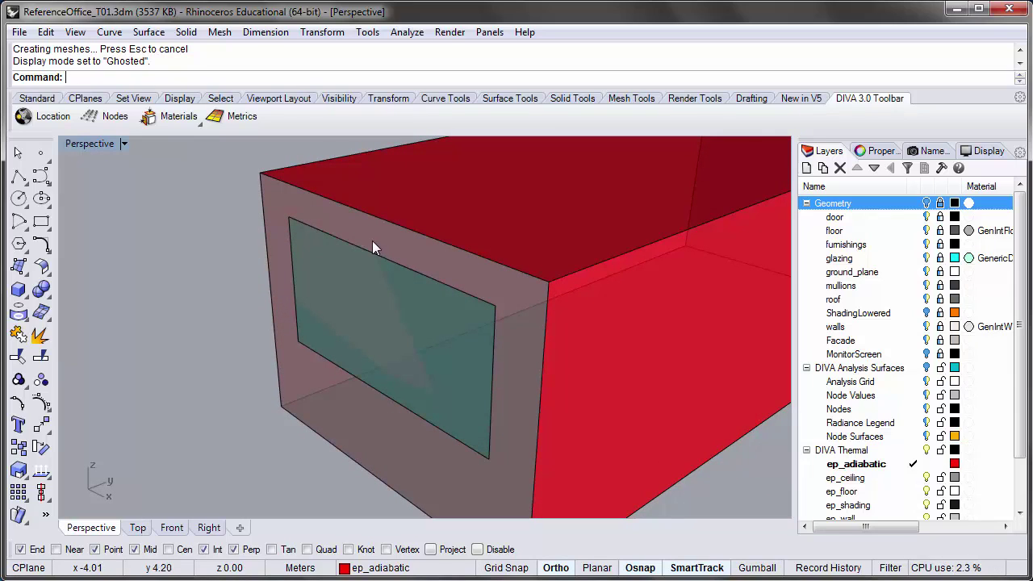
pyautogui.click(360, 259)
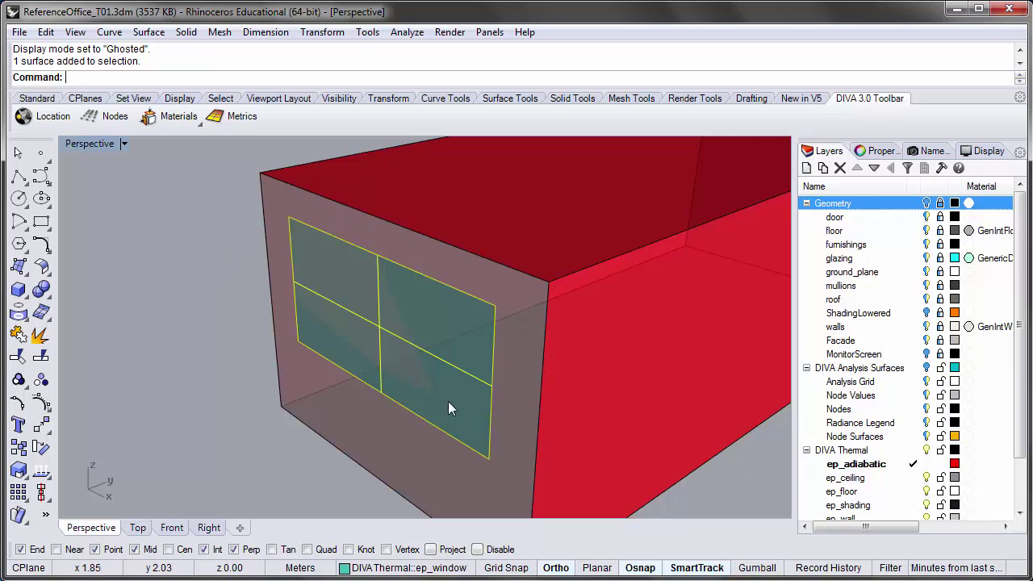
pyautogui.moveTo(134, 316); pyautogui.dragTo(233, 221, button='right')
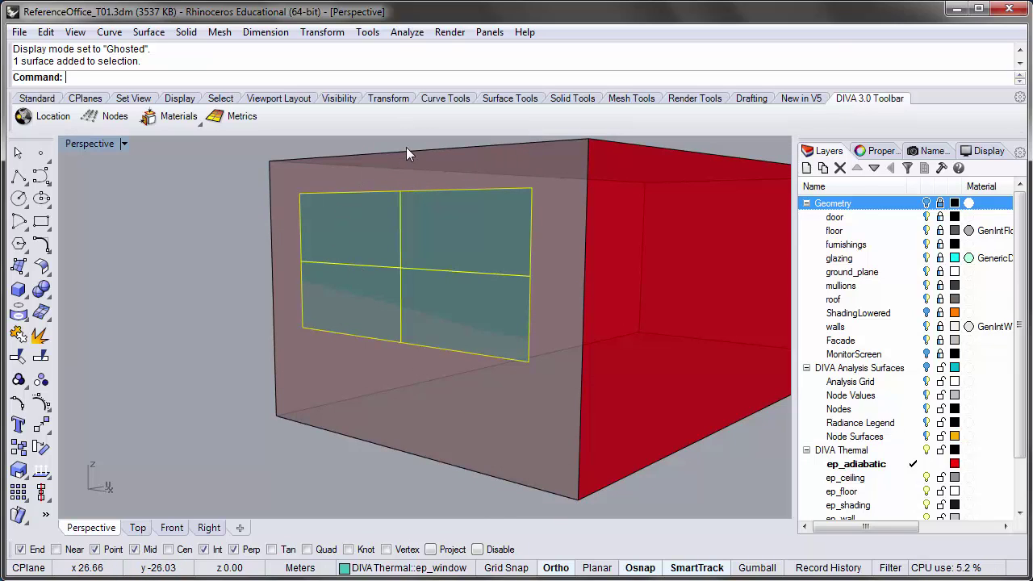
pyautogui.click(179, 246)
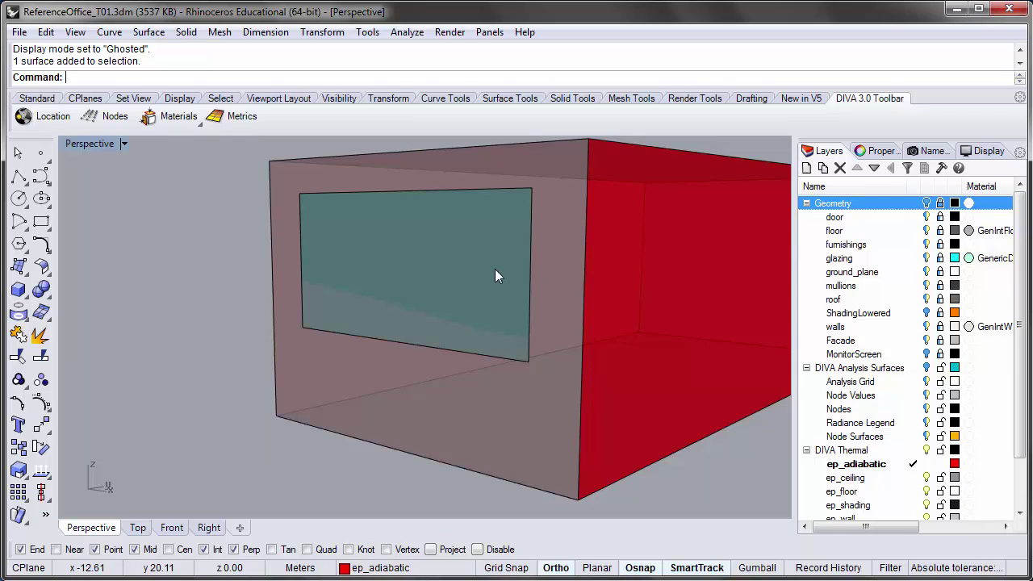
pyautogui.moveTo(496, 272); pyautogui.dragTo(456, 311, button='right')
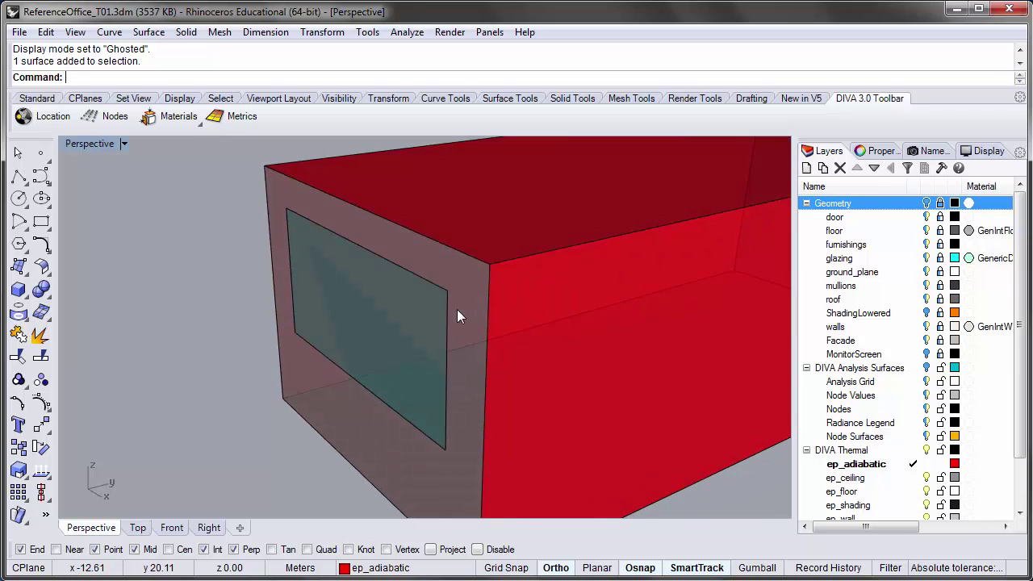
# Turn on the Geometry layer and return the Perspective viewport to Wireframe display to compare the thermal surfaces with the office geometry.
pyautogui.click(926, 203)
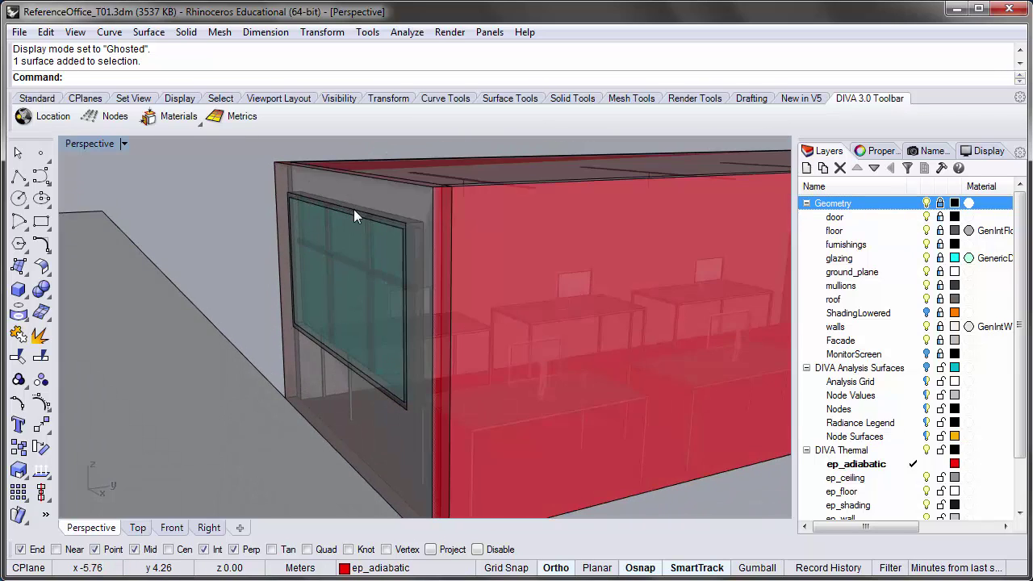
pyautogui.click(76, 146)
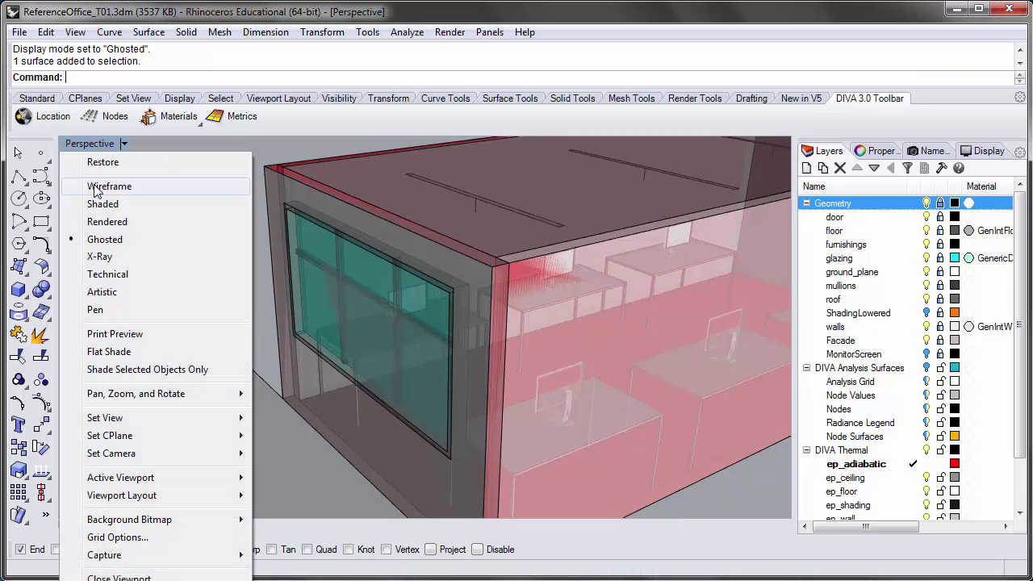
pyautogui.click(96, 189)
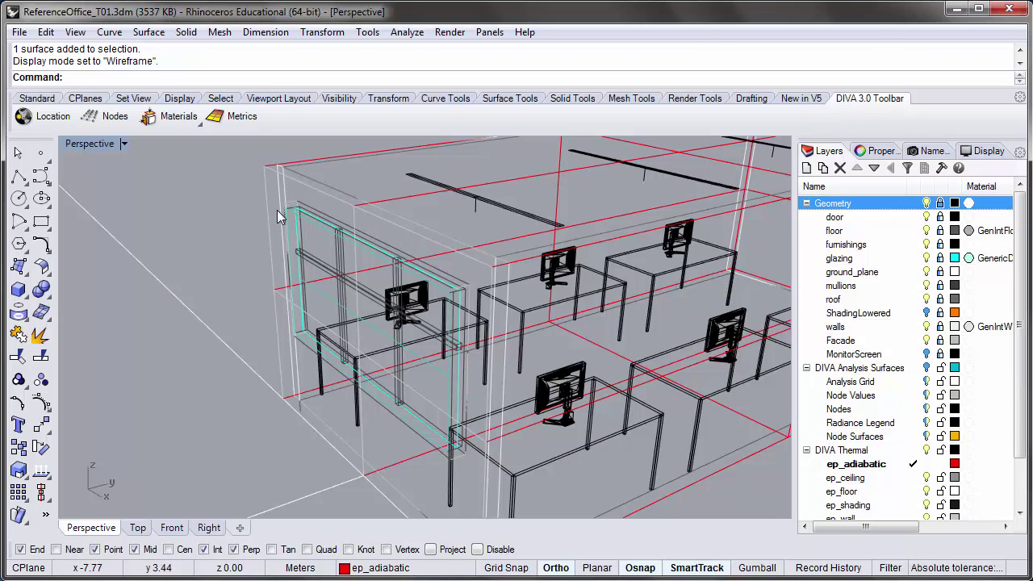
pyautogui.moveTo(313, 234); pyautogui.dragTo(548, 322, button='right')
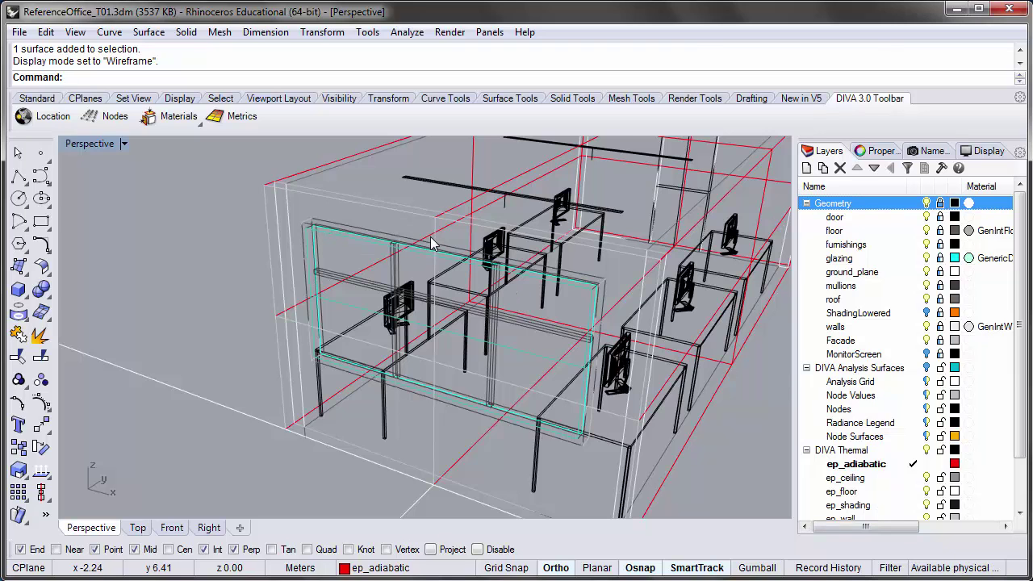
pyautogui.moveTo(433, 239); pyautogui.dragTo(238, 167, button='right')
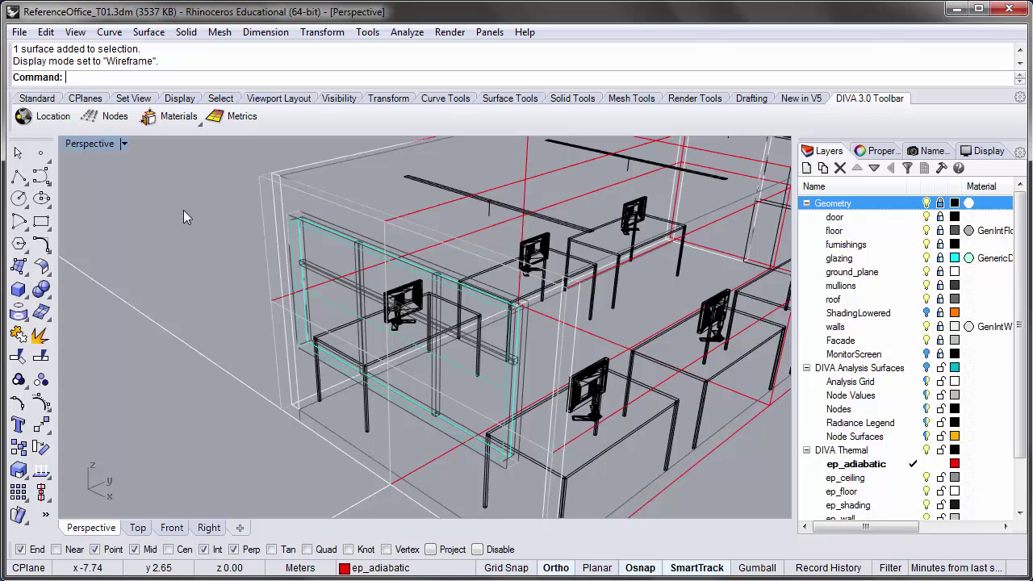
pyautogui.moveTo(183, 210); pyautogui.dragTo(228, 183, button='right')
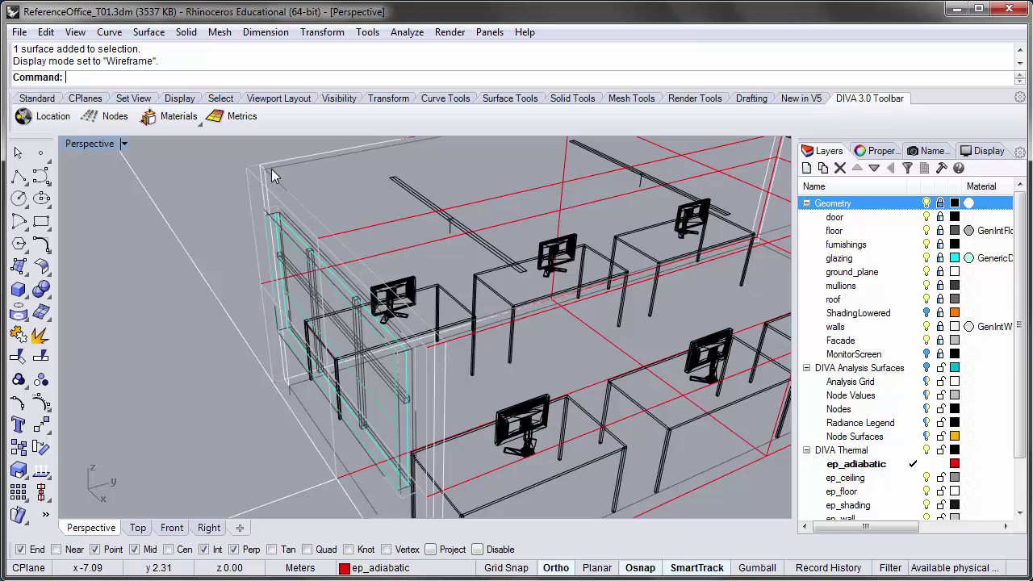
pyautogui.moveTo(274, 180); pyautogui.dragTo(424, 245, button='right')
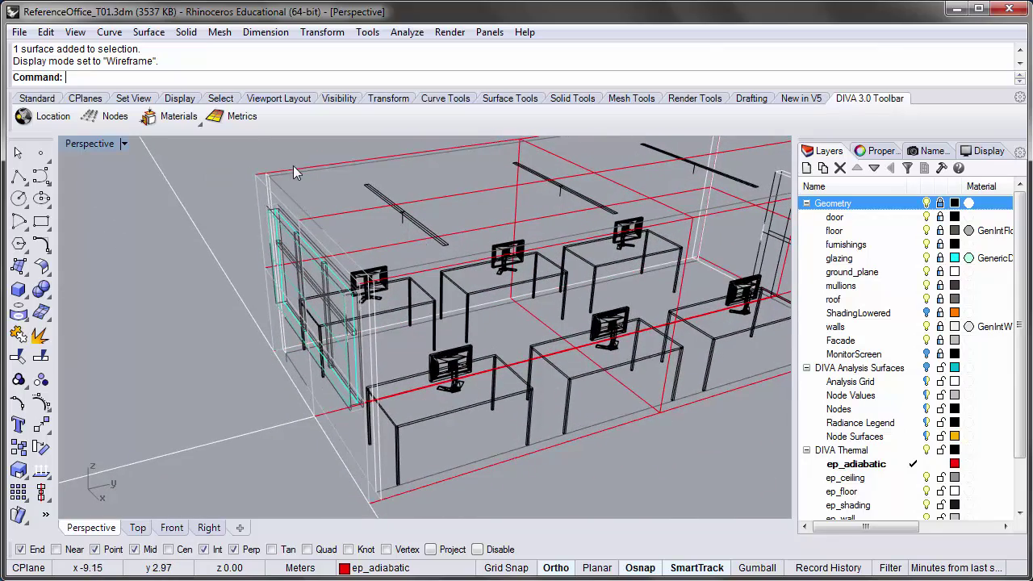
pyautogui.moveTo(368, 368); pyautogui.dragTo(446, 374, button='right')
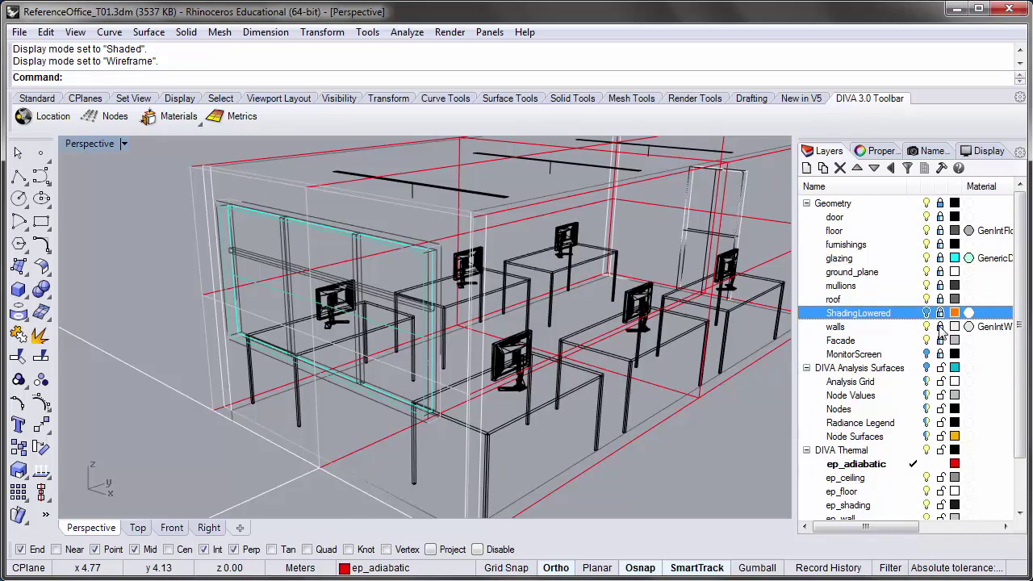
# Turn on the ShadingLowered layer to show the lowered blinds at the window.
pyautogui.click(927, 313)
pyautogui.click(927, 313)
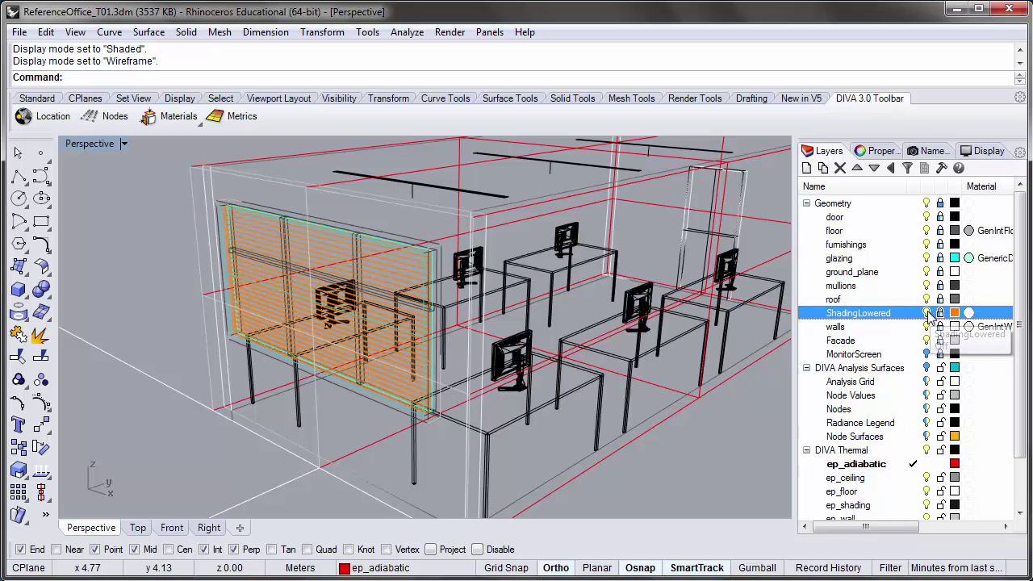
pyautogui.moveTo(687, 327)
pyautogui.mouseDown(button='right')
pyautogui.moveTo(590, 325)
pyautogui.moveTo(598, 357)
pyautogui.moveTo(584, 315)
pyautogui.moveTo(592, 333)
pyautogui.mouseUp(button='right')
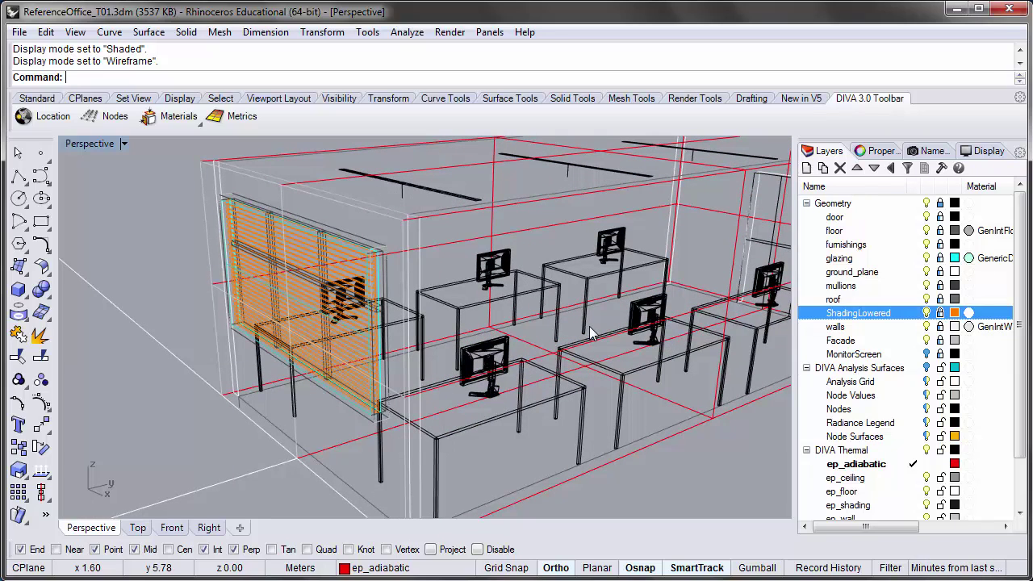
pyautogui.moveTo(591, 332); pyautogui.dragTo(592, 333, button='right')
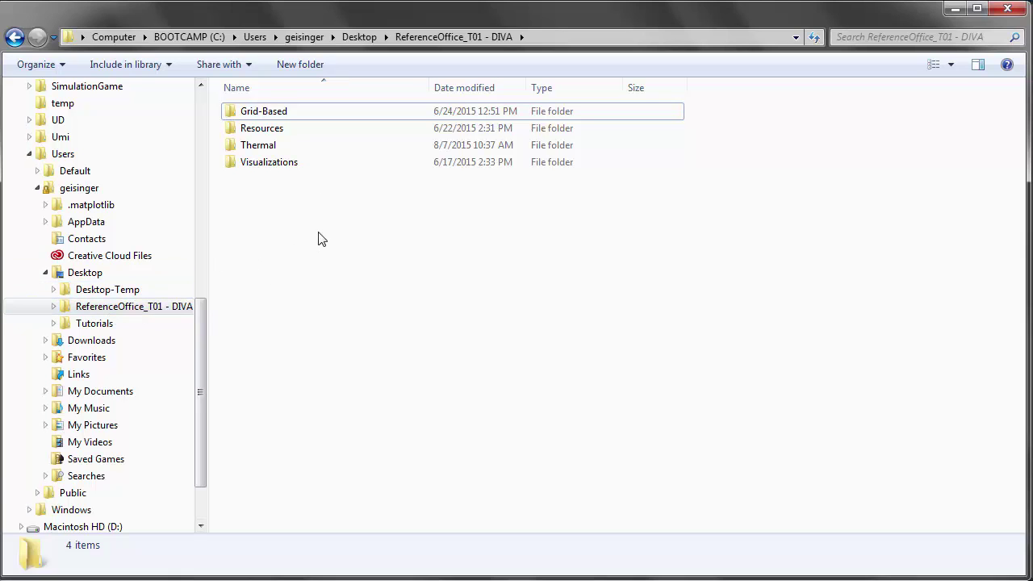
# In the project's DIVA folder in Windows Explorer, open Grid-Based and open "ReferenceOffice_T01_intgain.300lx detailed dynamic shading.csv" in Excel.
pyautogui.doubleClick(277, 113)
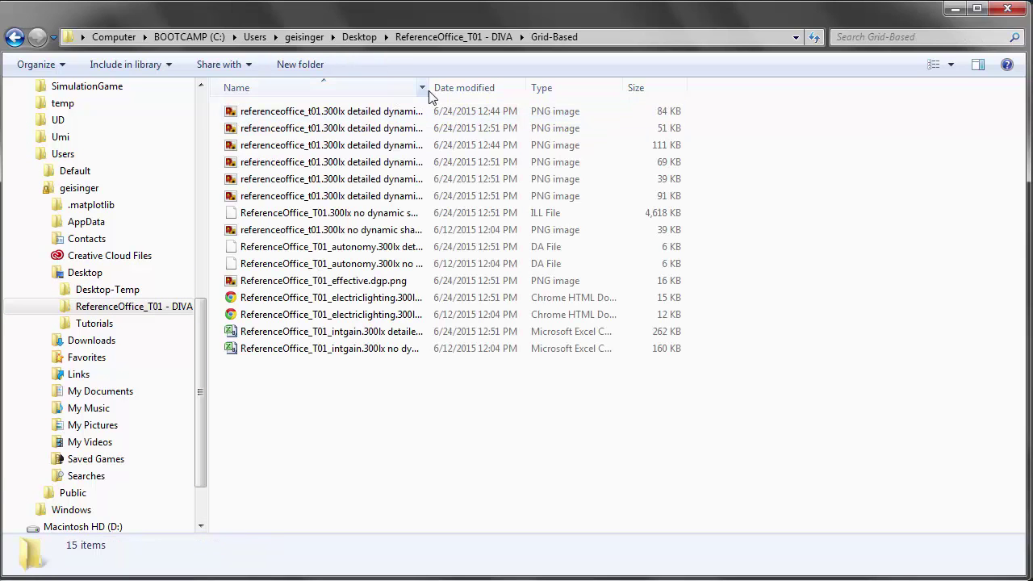
pyautogui.moveTo(433, 88); pyautogui.dragTo(670, 90)
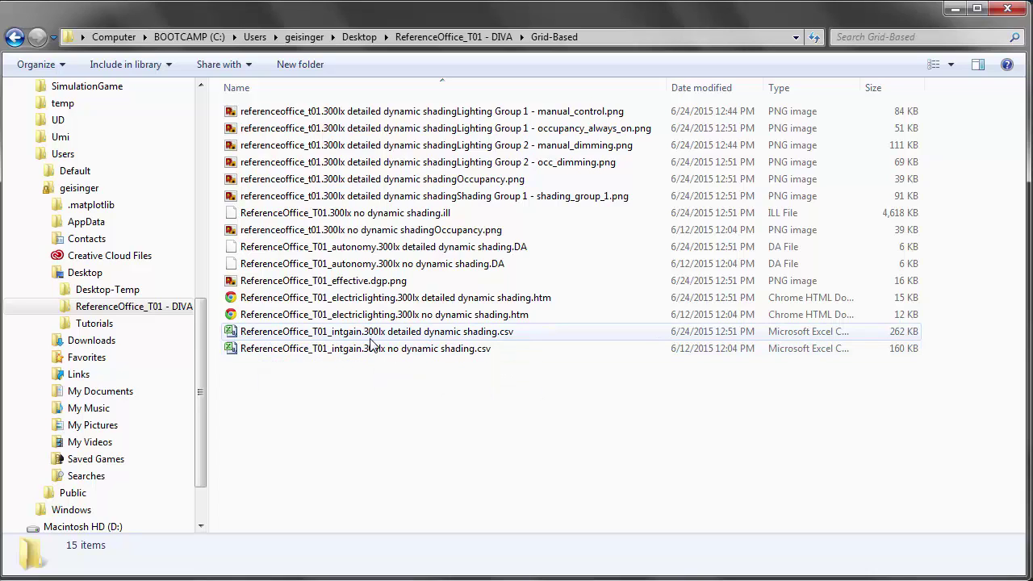
pyautogui.click(470, 340)
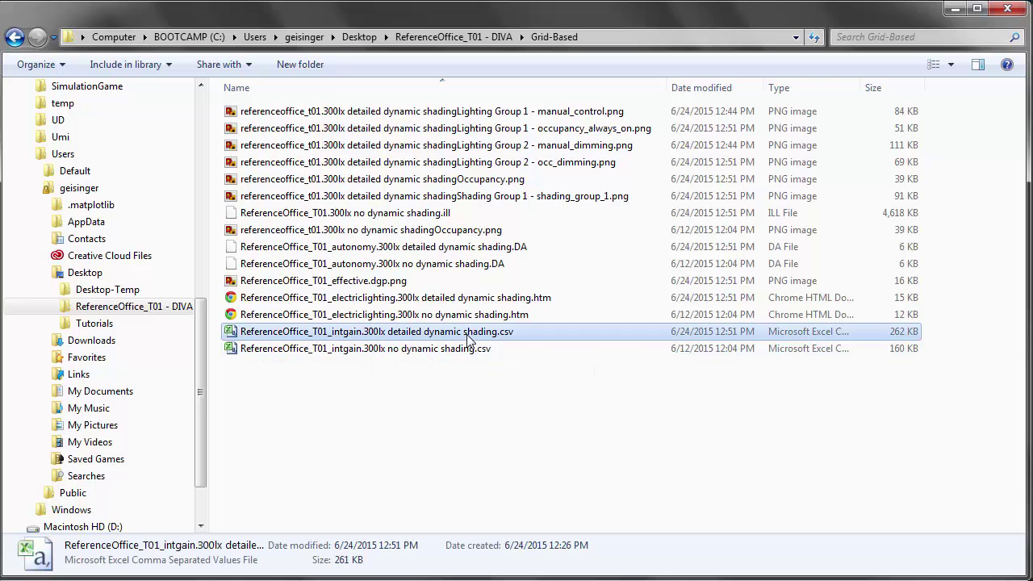
pyautogui.doubleClick(466, 339)
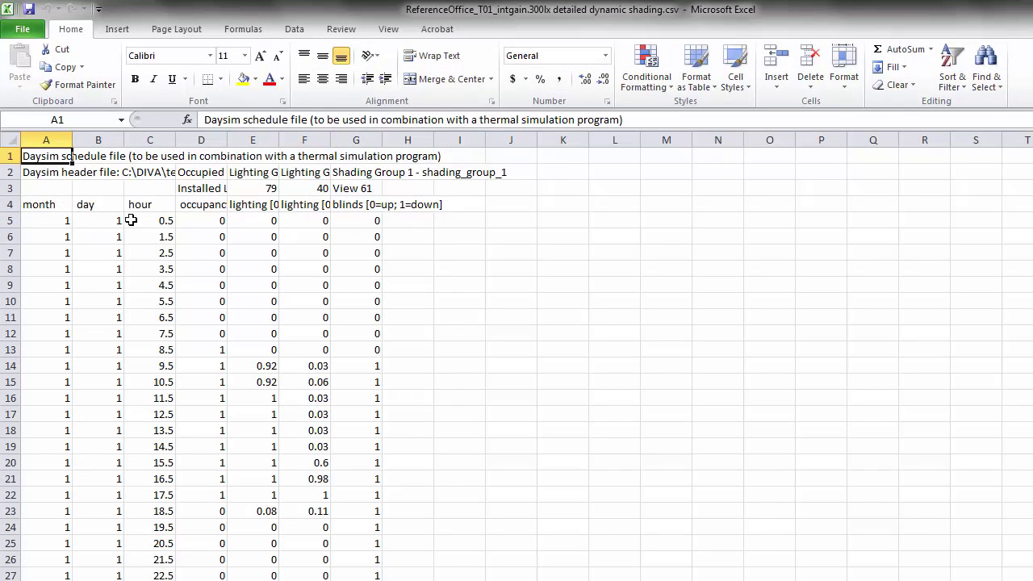
# Examine the Daysim schedule's title row, its month, day and hour columns, and the hourly rows below.
pyautogui.click(8, 156)
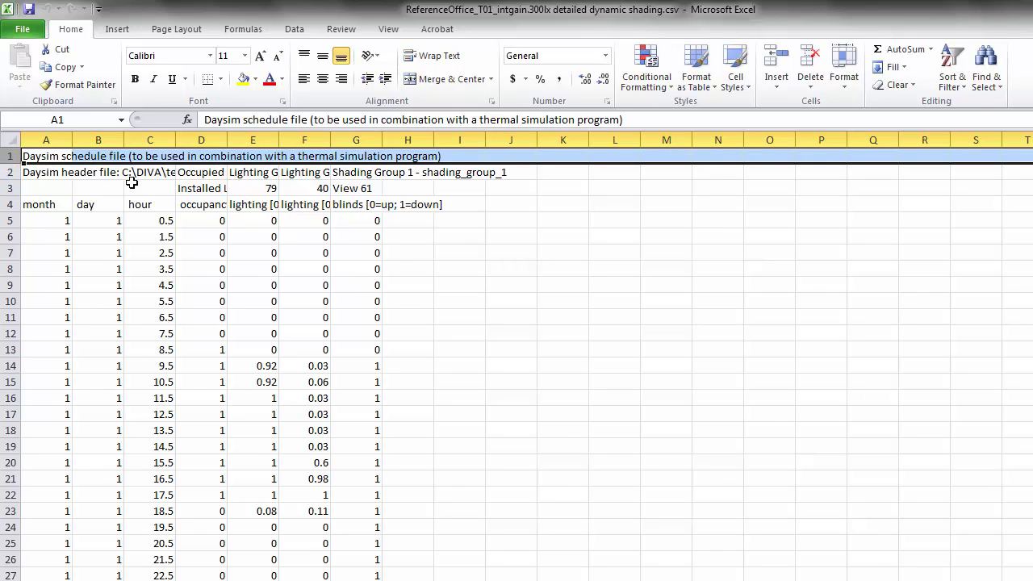
pyautogui.click(90, 208)
pyautogui.click(44, 206)
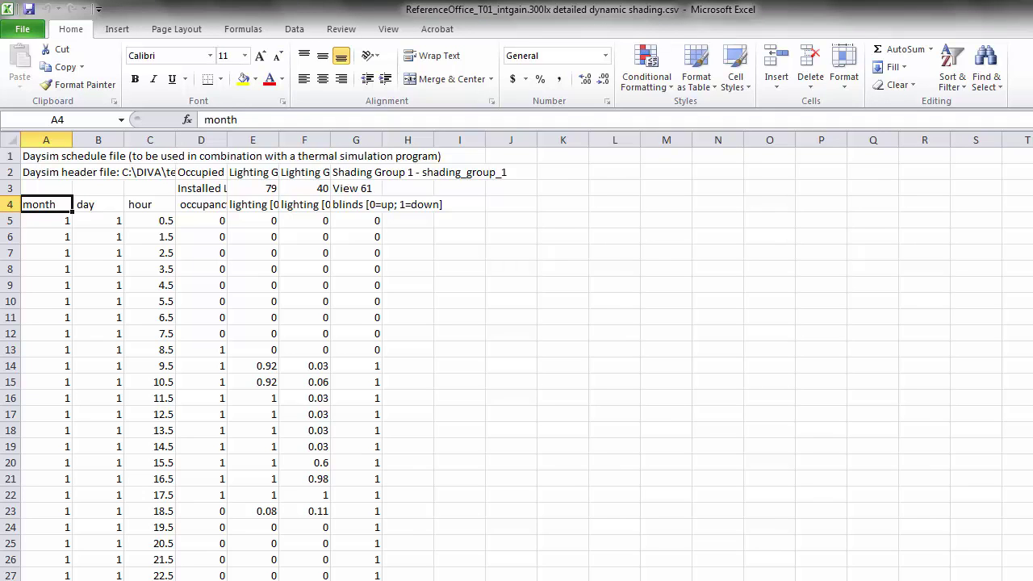
pyautogui.scroll(-20, 516, 363)
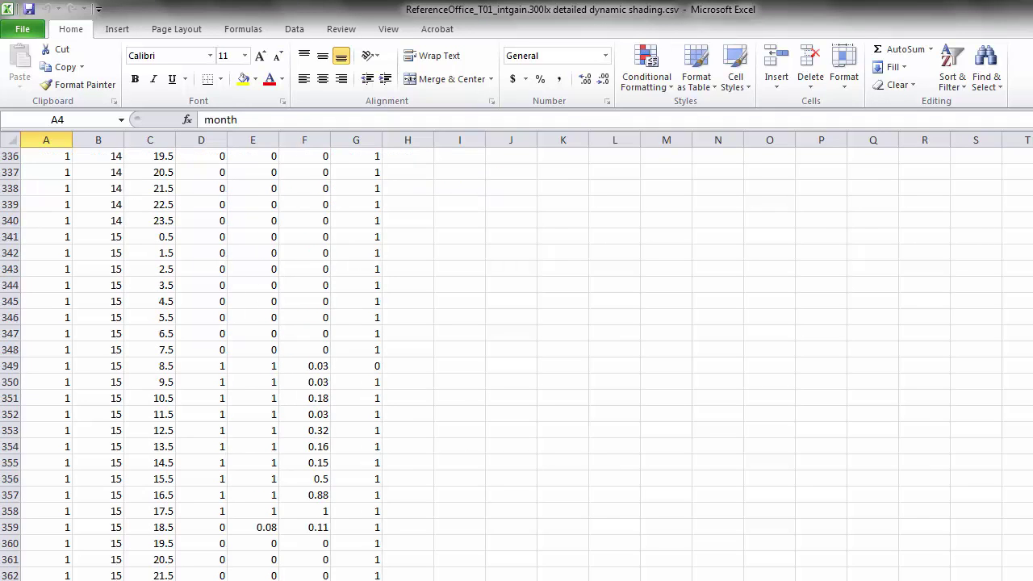
pyautogui.scroll(-20, 517, 363)
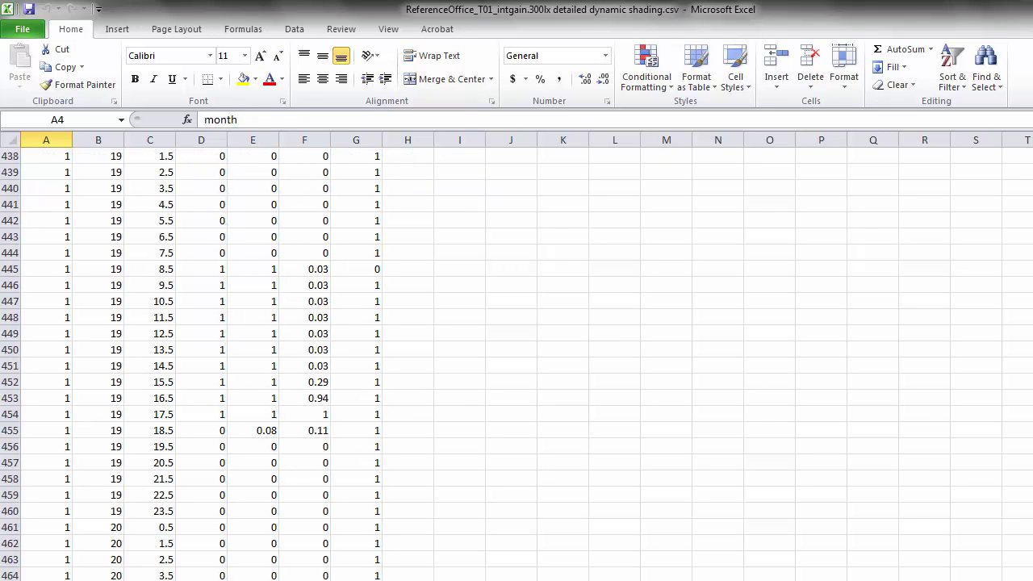
pyautogui.scroll(20, 517, 363)
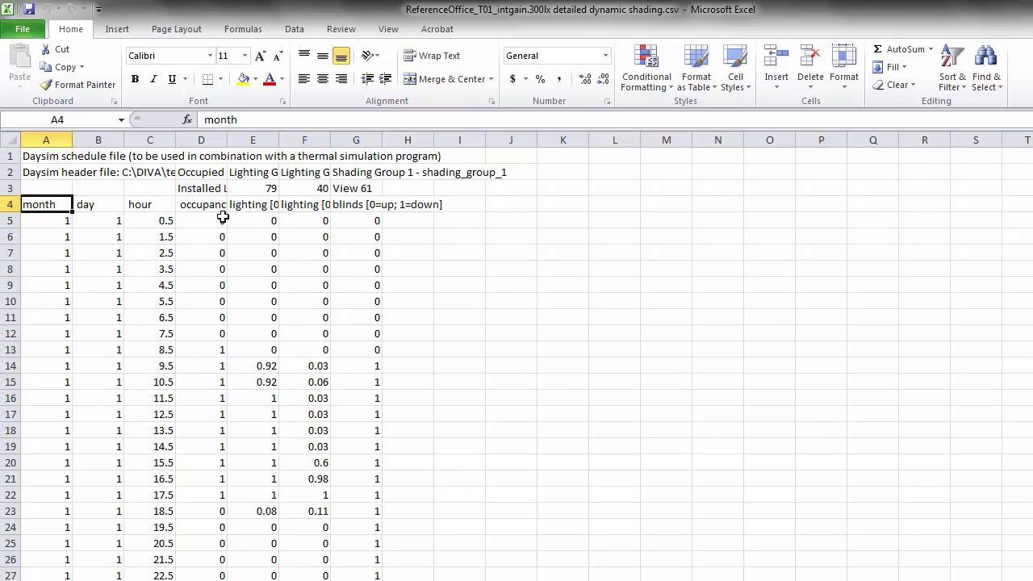
# Resize columns D to G to read the occupancy, lighting group and shading group headings.
pyautogui.click(203, 135)
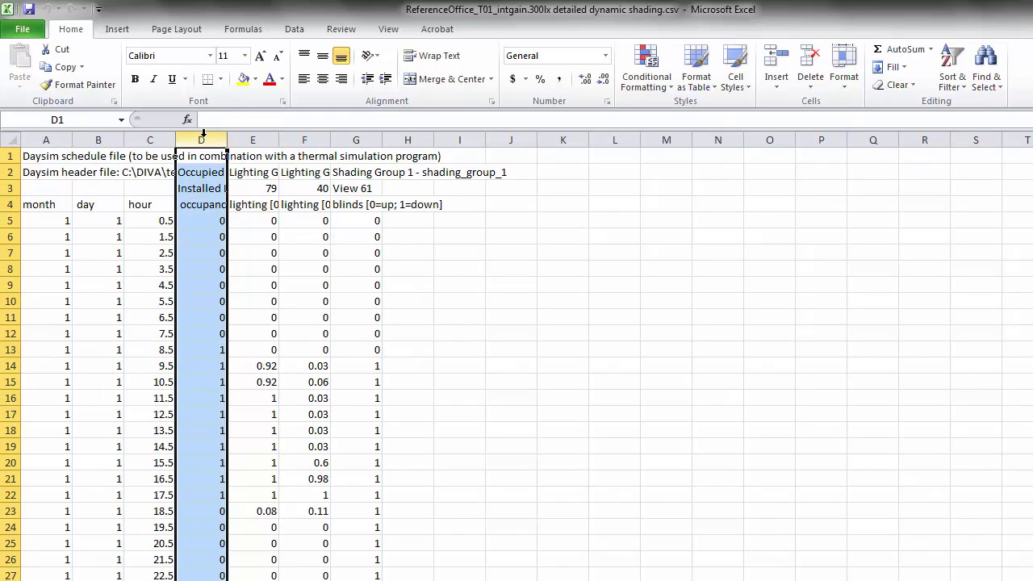
pyautogui.moveTo(228, 139); pyautogui.dragTo(790, 139)
pyautogui.click(413, 220)
pyautogui.click(476, 204)
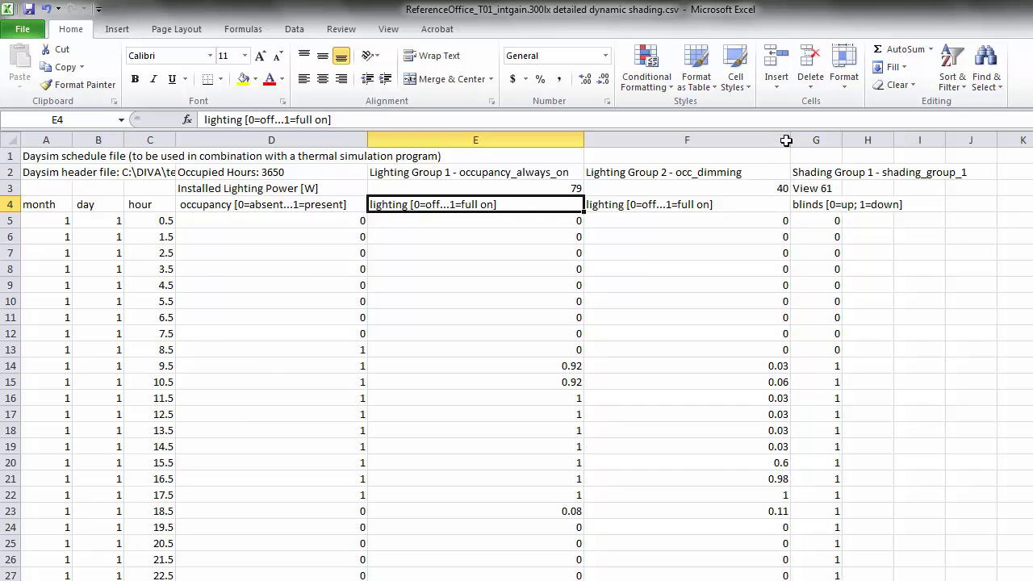
pyautogui.moveTo(794, 142); pyautogui.dragTo(740, 142)
pyautogui.moveTo(907, 140); pyautogui.dragTo(912, 140)
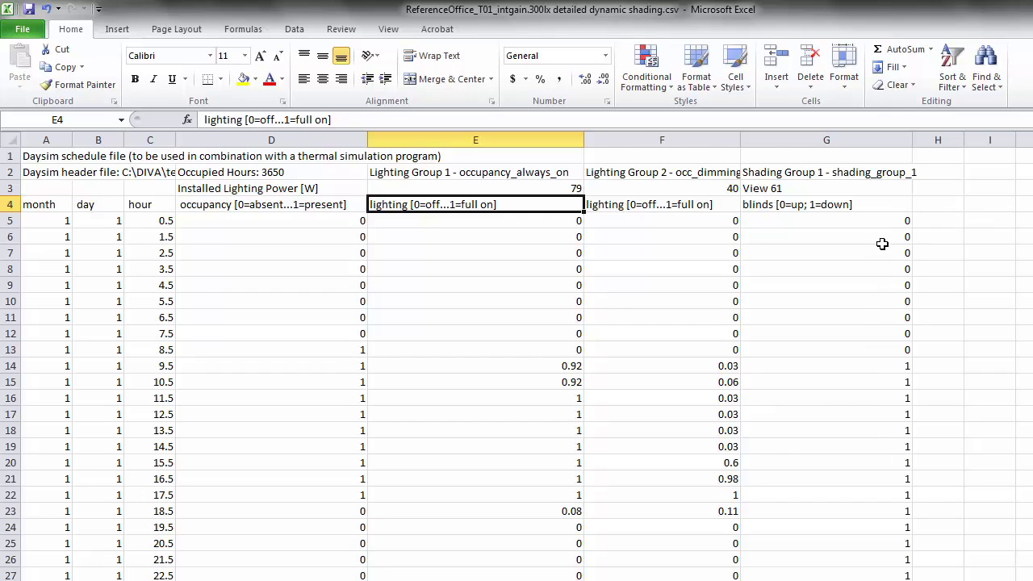
# Close the Daysim schedule in Excel without saving its changes and return to the Rhino model.
pyautogui.scroll(-1, 882, 244)
pyautogui.scroll(1, 882, 244)
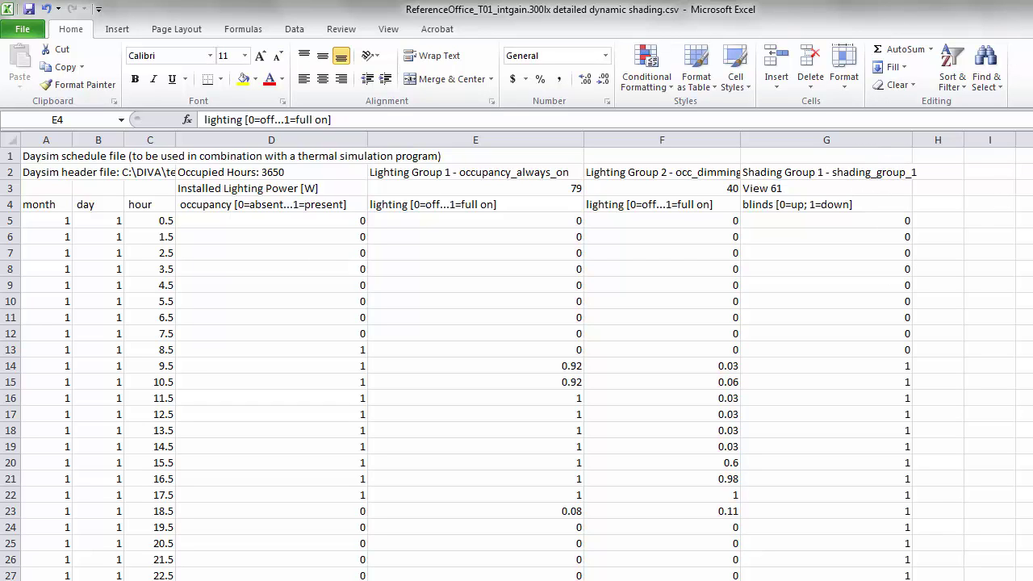
pyautogui.hotkey('alt', 'Tab')
pyautogui.hotkey('alt', 'Tab')
pyautogui.hotkey('alt', 'Tab')
pyautogui.hotkey('alt', 'F4')
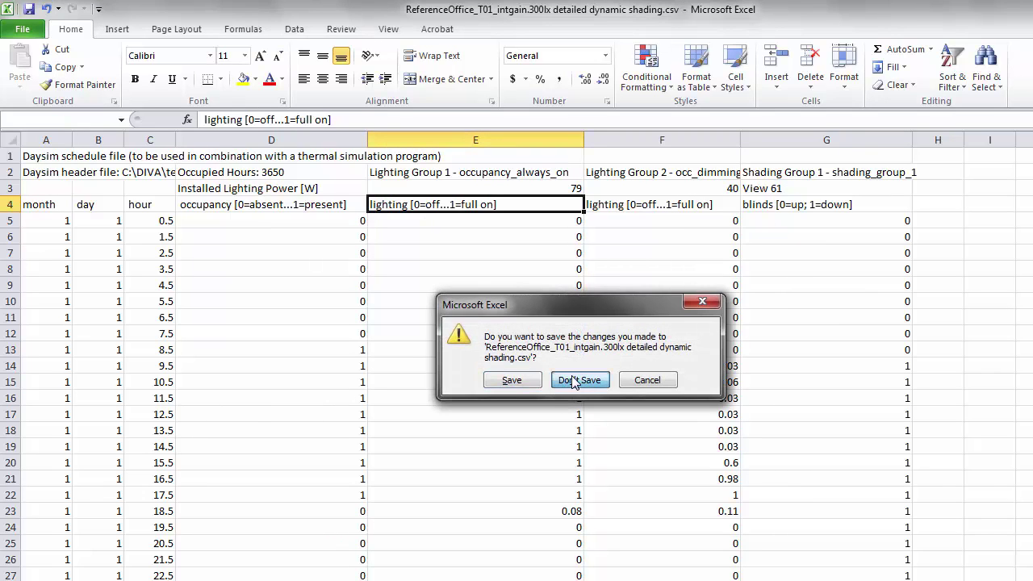
pyautogui.click(576, 380)
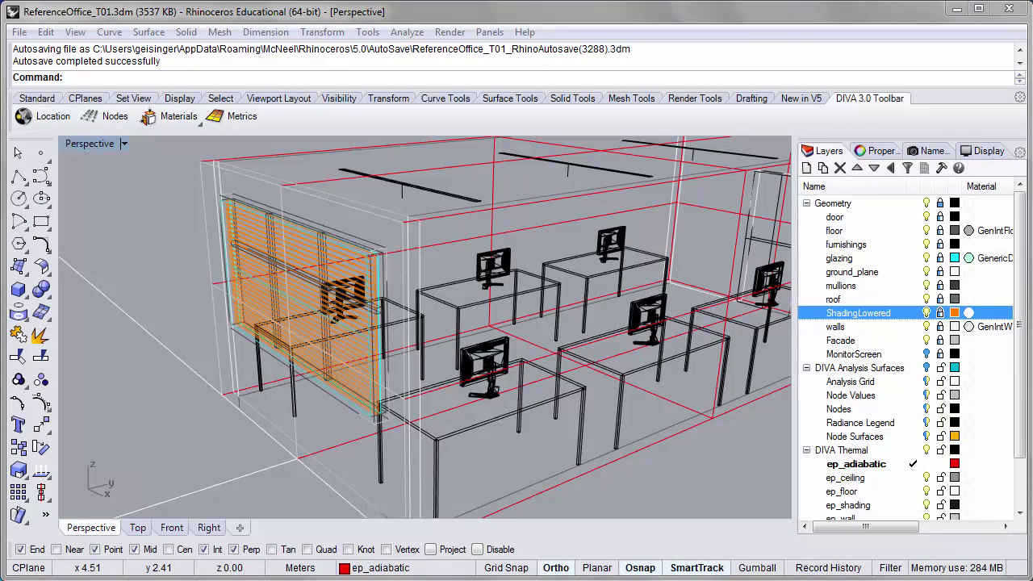
# Turn off the ShadingLowered layer and the whole Geometry layer so that only the DIVA Thermal zone surfaces are displayed.
pyautogui.moveTo(444, 328); pyautogui.dragTo(426, 295, button='right')
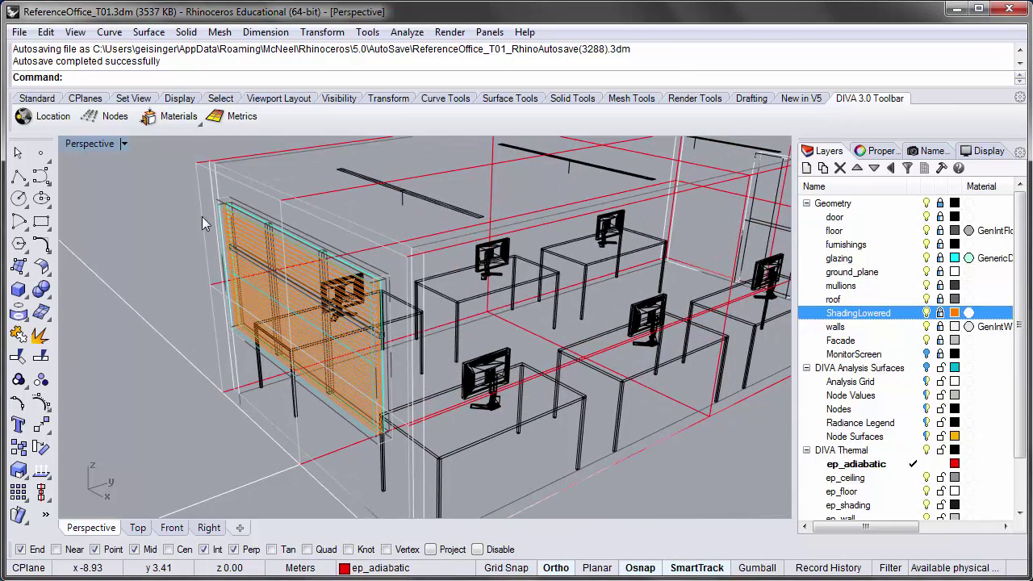
pyautogui.click(926, 314)
pyautogui.click(926, 313)
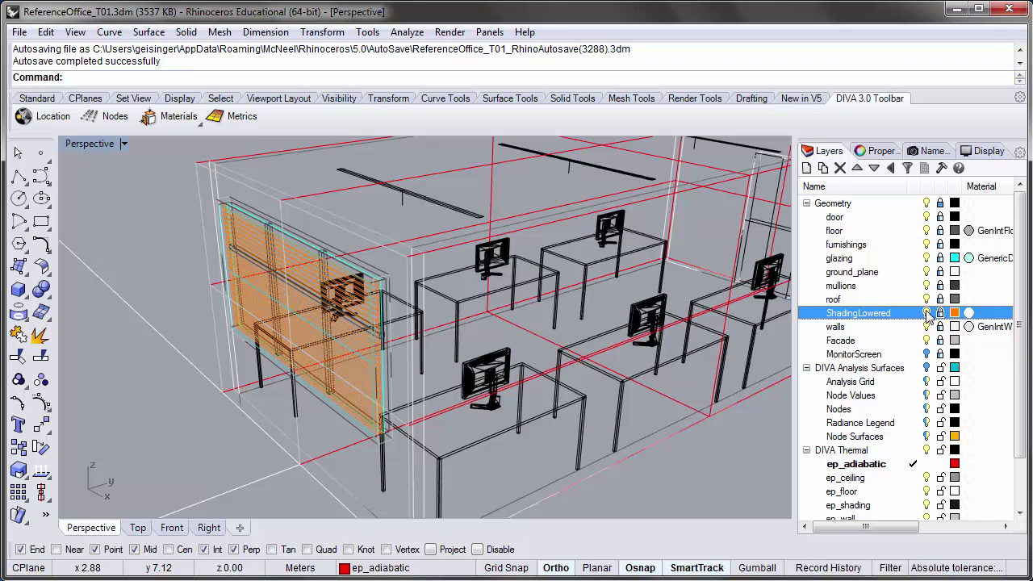
pyautogui.click(926, 313)
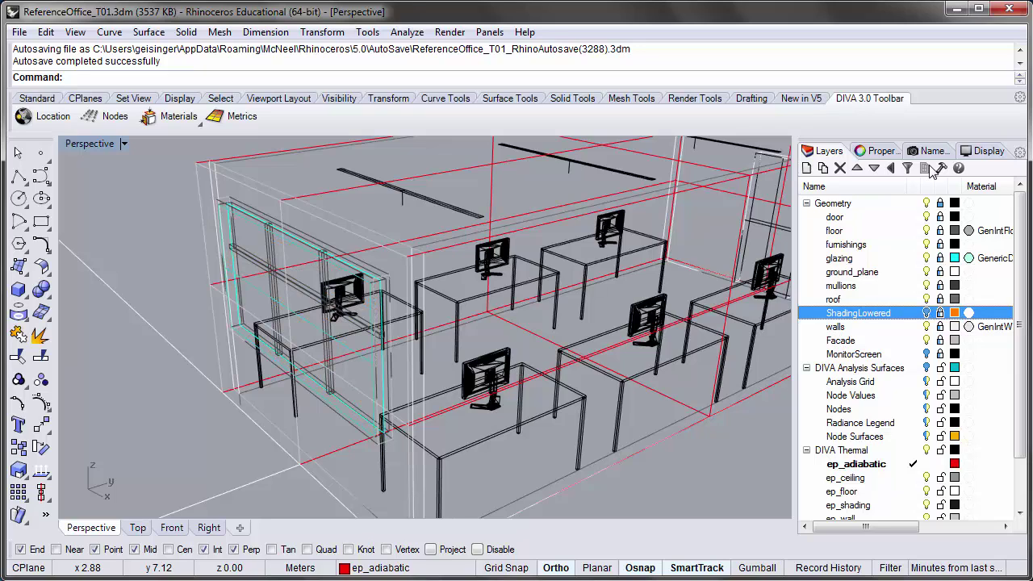
pyautogui.click(928, 204)
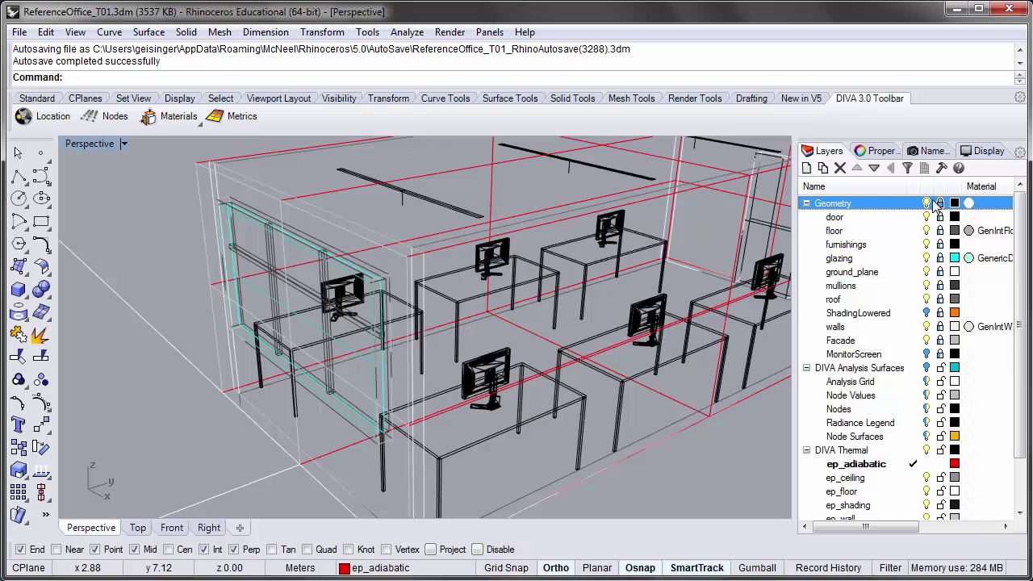
pyautogui.click(926, 204)
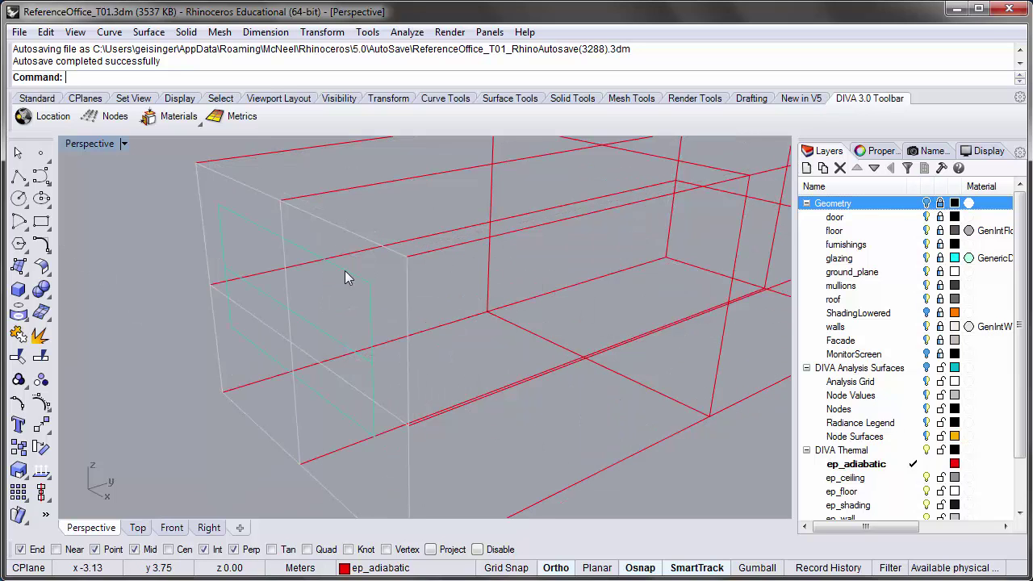
pyautogui.scroll(-8, 253, 321)
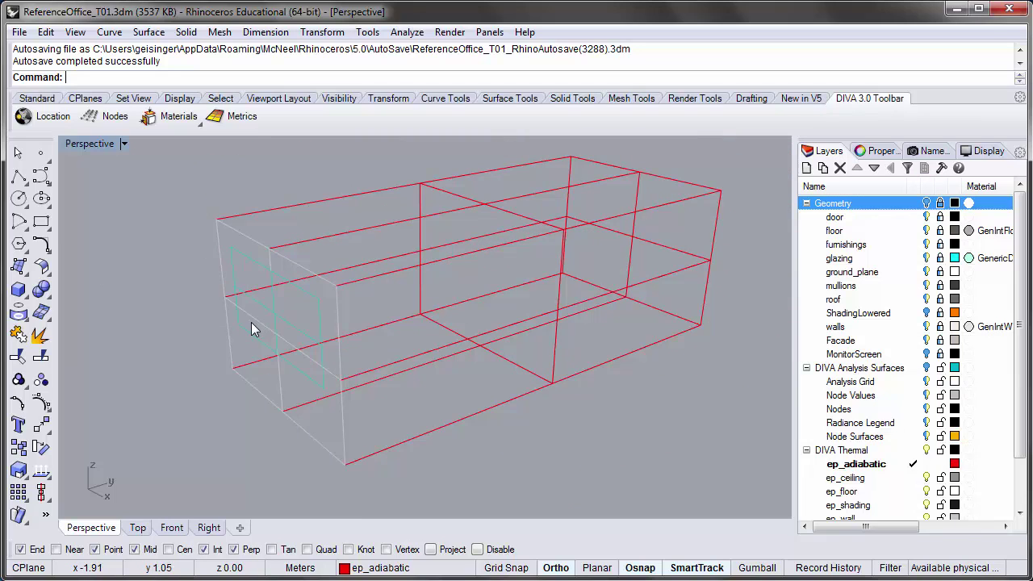
pyautogui.moveTo(269, 341); pyautogui.dragTo(247, 363, button='right')
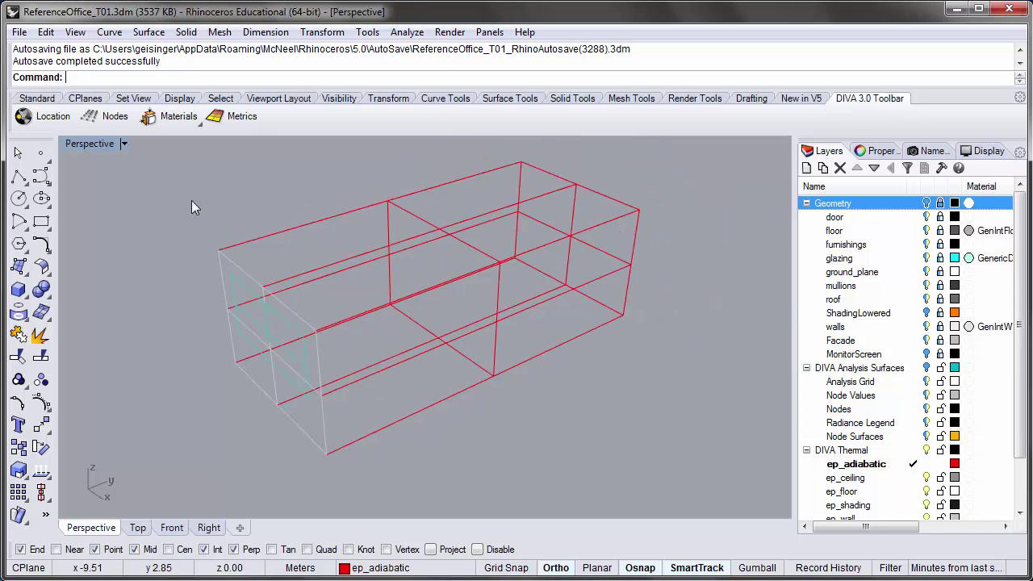
# Run Dir on the long adiabatic side wall of the thermal zone to check that its surface normal points outward.
pyautogui.click(272, 236)
pyautogui.click(267, 216)
pyautogui.moveTo(173, 251); pyautogui.dragTo(208, 229, button='right')
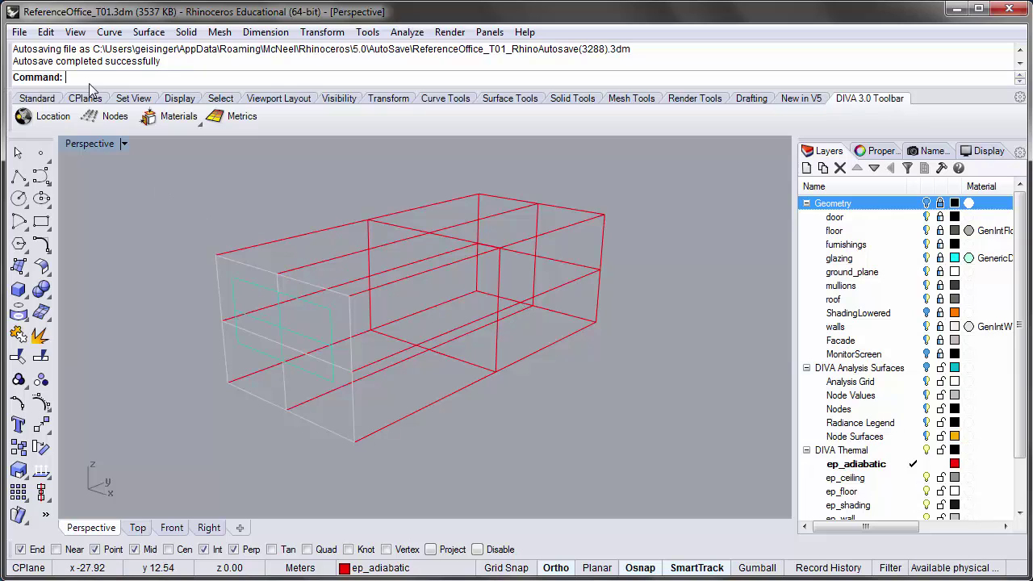
pyautogui.write('Dir')
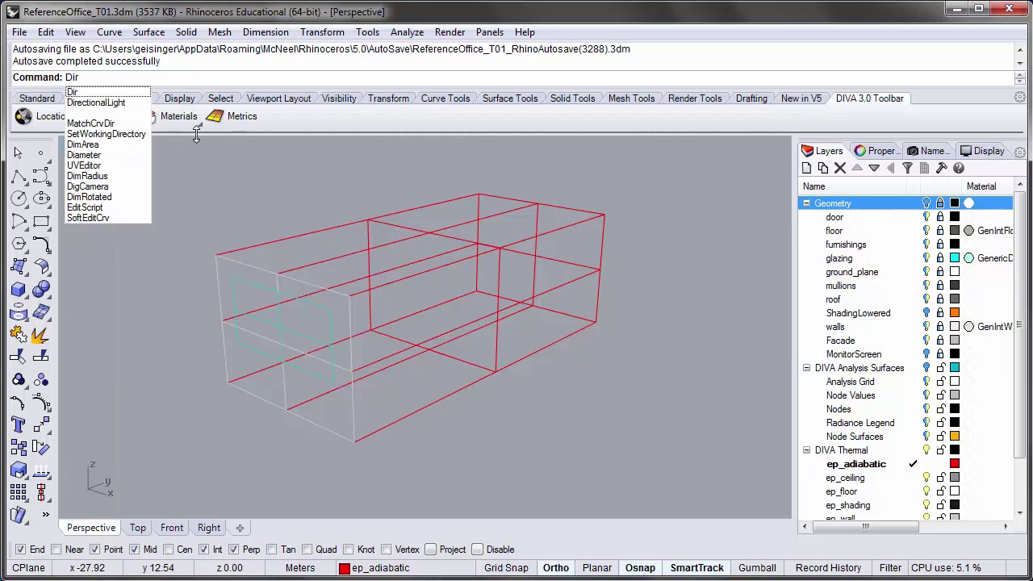
pyautogui.press('Return')
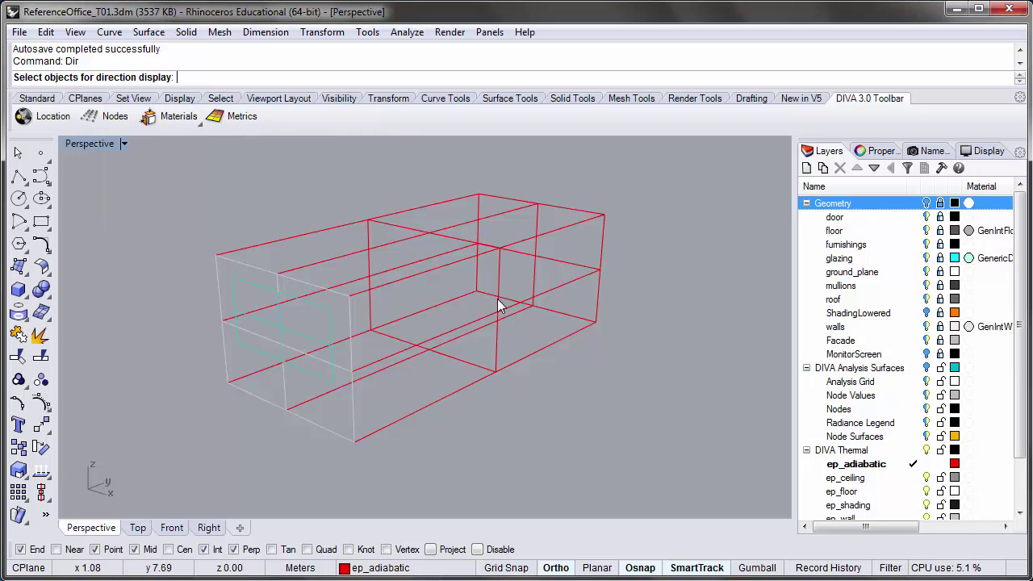
pyautogui.click(500, 283)
pyautogui.press('Return')
pyautogui.moveTo(611, 315); pyautogui.dragTo(460, 397, button='right')
pyautogui.moveTo(632, 409); pyautogui.dragTo(615, 417, button='right')
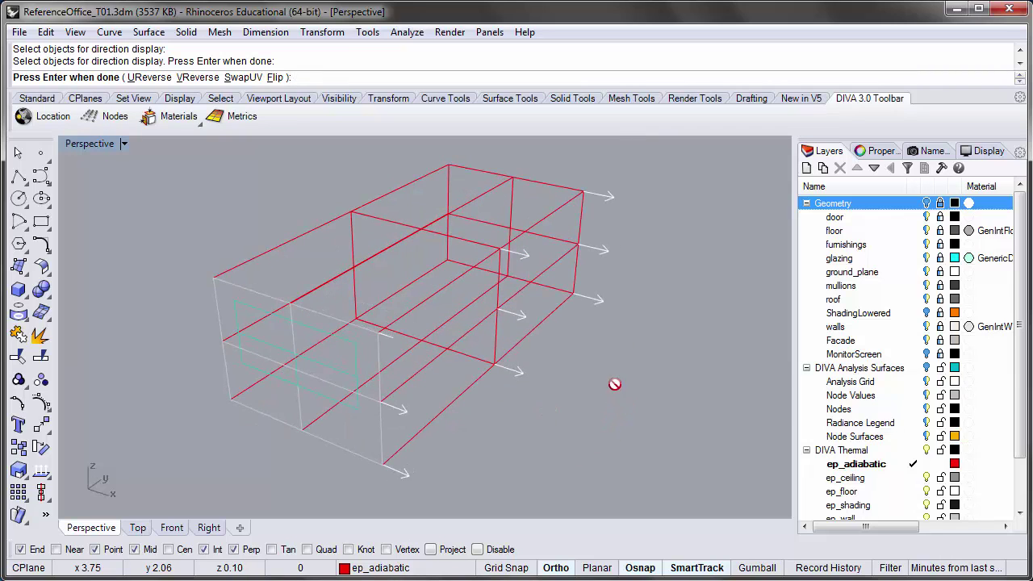
pyautogui.moveTo(597, 371)
pyautogui.mouseDown(button='right')
pyautogui.moveTo(570, 378)
pyautogui.moveTo(603, 371)
pyautogui.moveTo(597, 351)
pyautogui.moveTo(581, 374)
pyautogui.mouseUp(button='right')
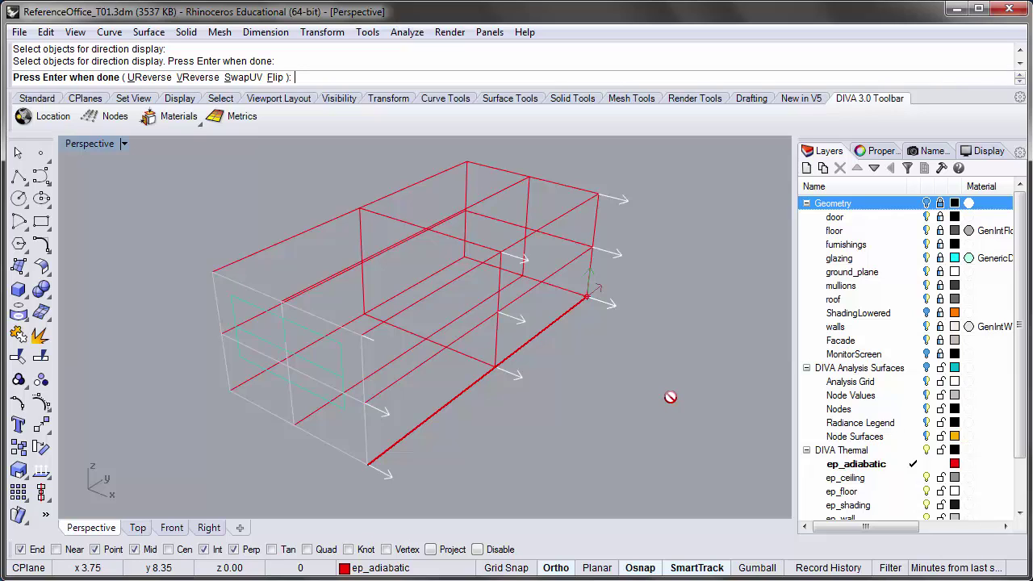
pyautogui.press('Return')
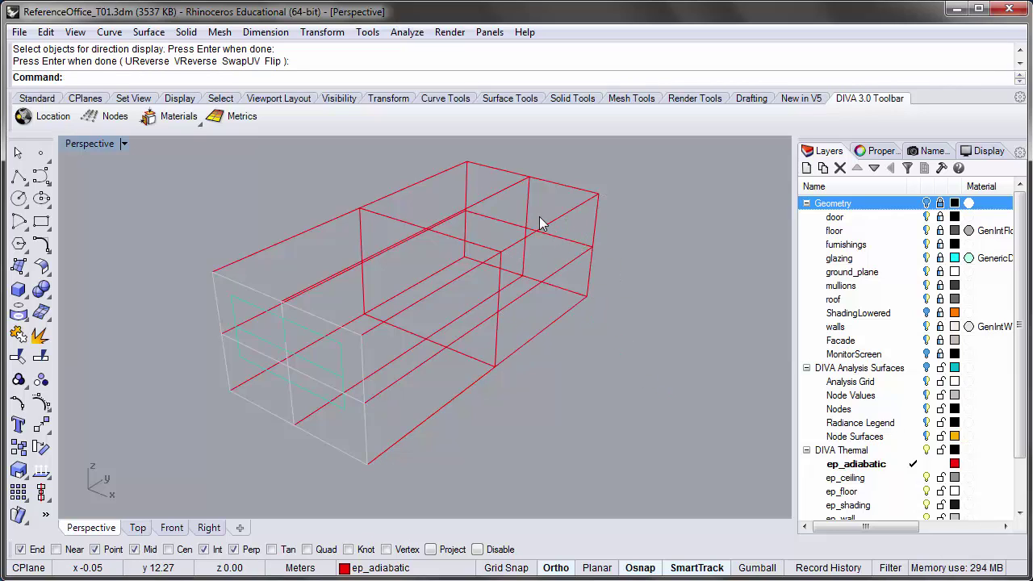
# Run Dir on all thermal zone surfaces together and inspect their normals from both ends of the box.
pyautogui.write('Dir')
pyautogui.press('Return')
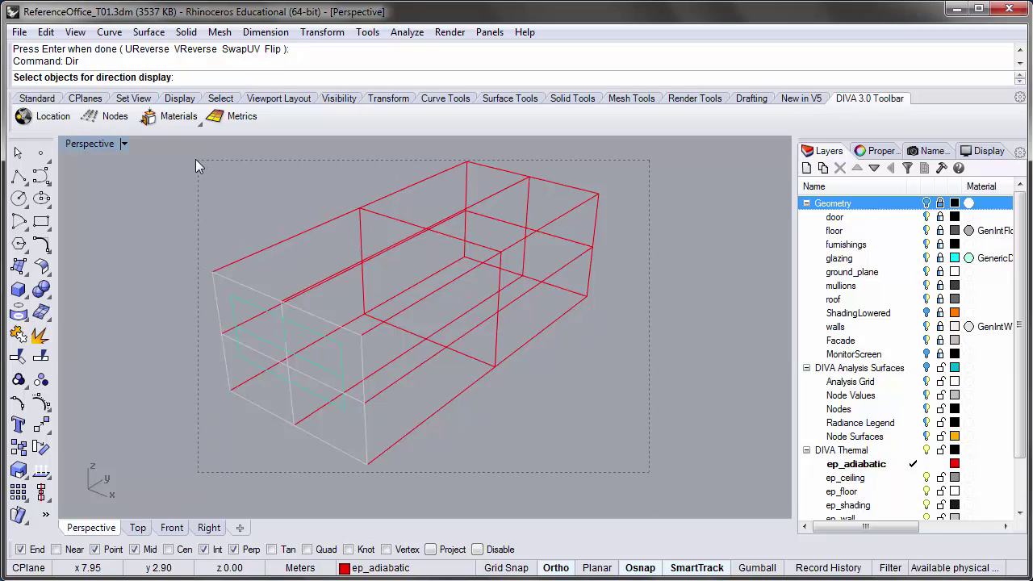
pyautogui.moveTo(195, 159); pyautogui.dragTo(196, 160)
pyautogui.press('Return')
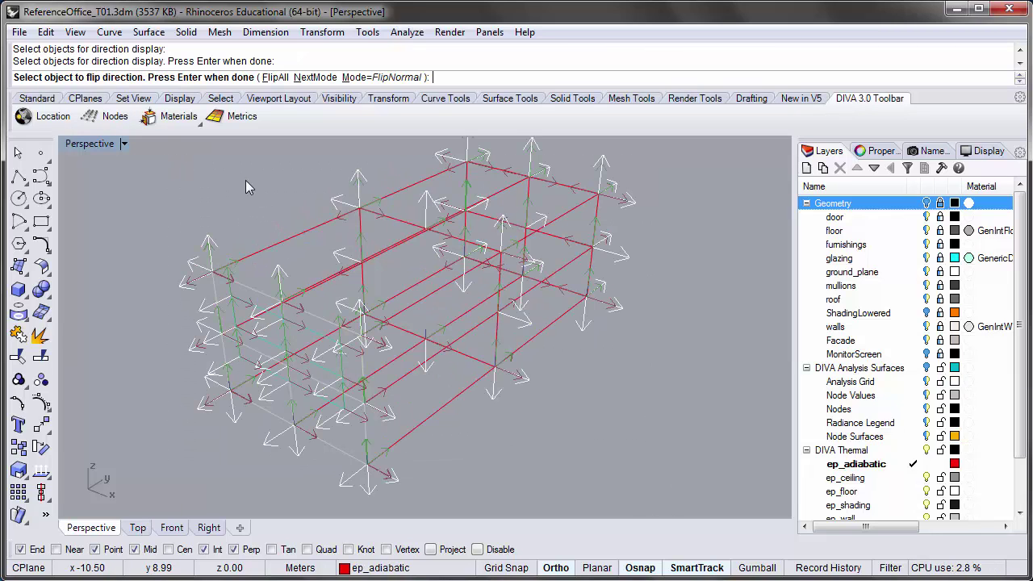
pyautogui.moveTo(664, 267); pyautogui.dragTo(188, 242, button='right')
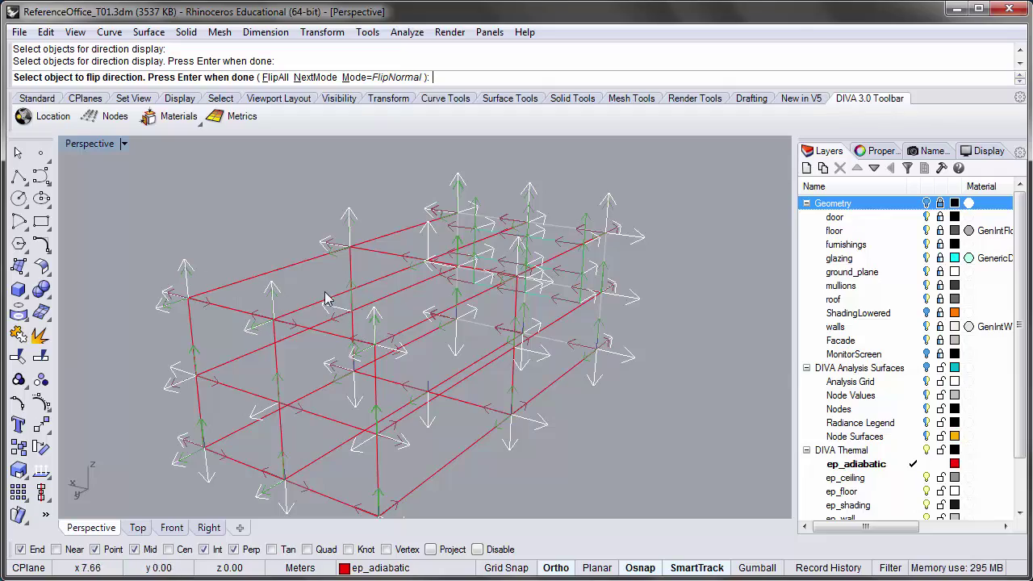
pyautogui.moveTo(272, 280); pyautogui.dragTo(731, 306, button='right')
pyautogui.press('Return')
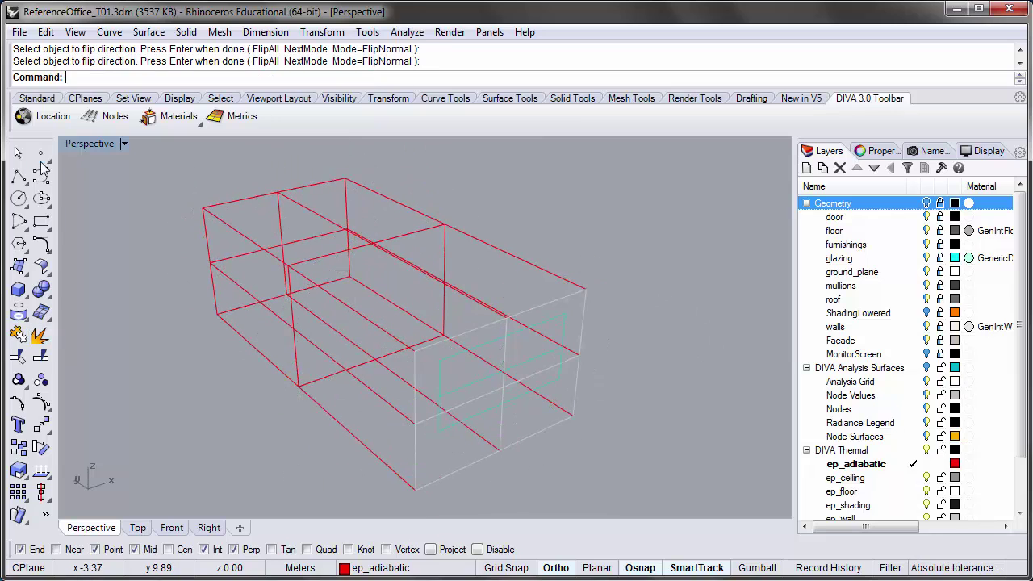
# Set the Perspective viewport to Shaded display and check the window surface's normal direction with Dir.
pyautogui.click(91, 143)
pyautogui.click(102, 202)
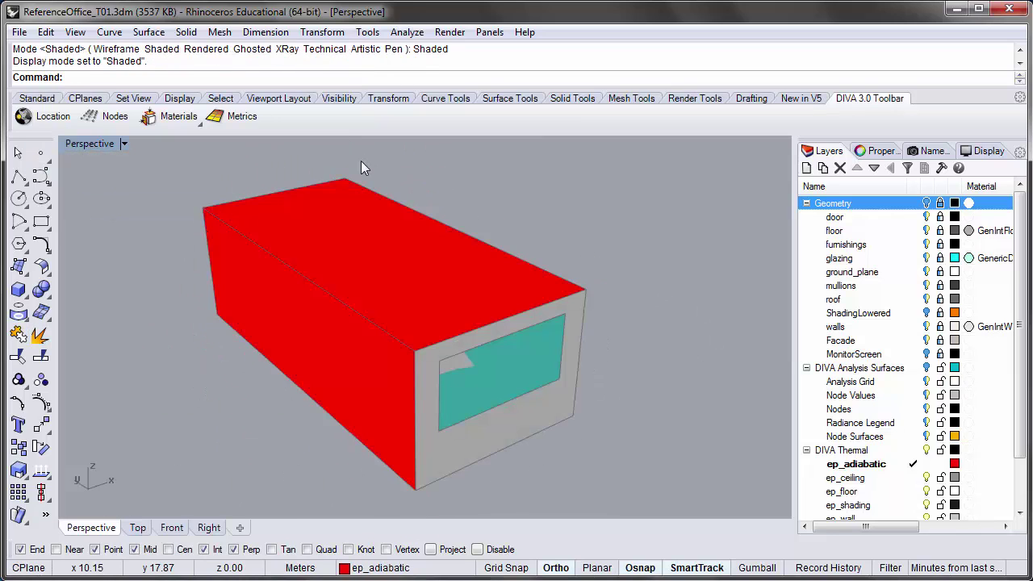
pyautogui.write('Dir')
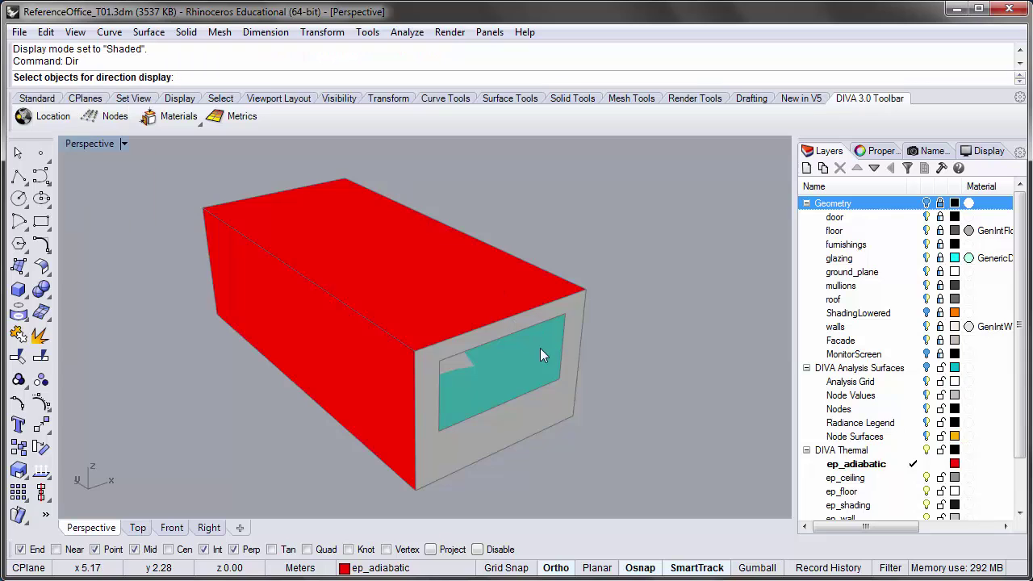
pyautogui.click(539, 348)
pyautogui.click(597, 383)
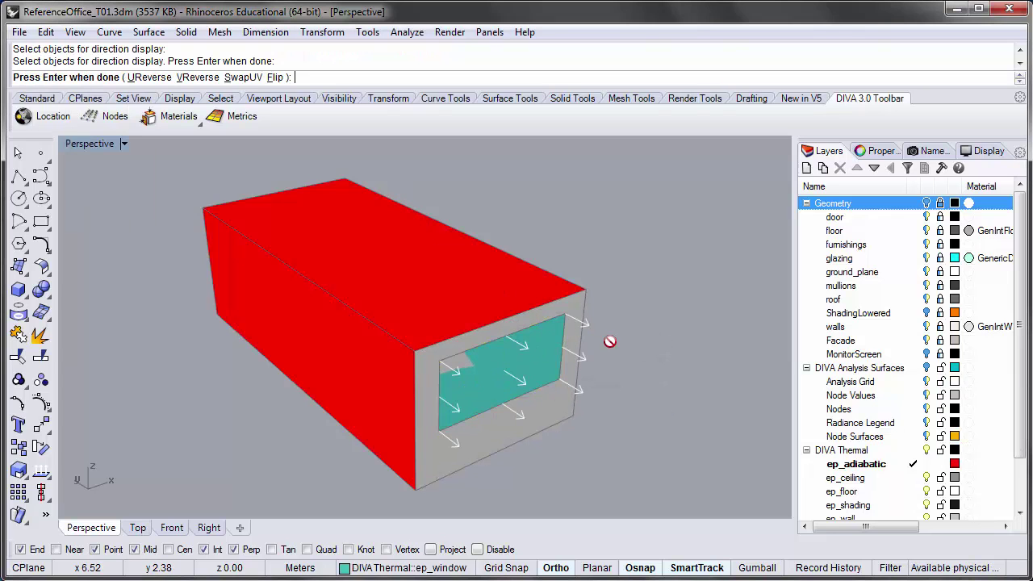
pyautogui.moveTo(609, 341)
pyautogui.mouseDown(button='right')
pyautogui.moveTo(680, 366)
pyautogui.moveTo(554, 364)
pyautogui.moveTo(543, 357)
pyautogui.moveTo(592, 358)
pyautogui.moveTo(471, 293)
pyautogui.moveTo(627, 380)
pyautogui.moveTo(618, 364)
pyautogui.moveTo(617, 379)
pyautogui.moveTo(630, 381)
pyautogui.moveTo(595, 343)
pyautogui.mouseUp(button='right')
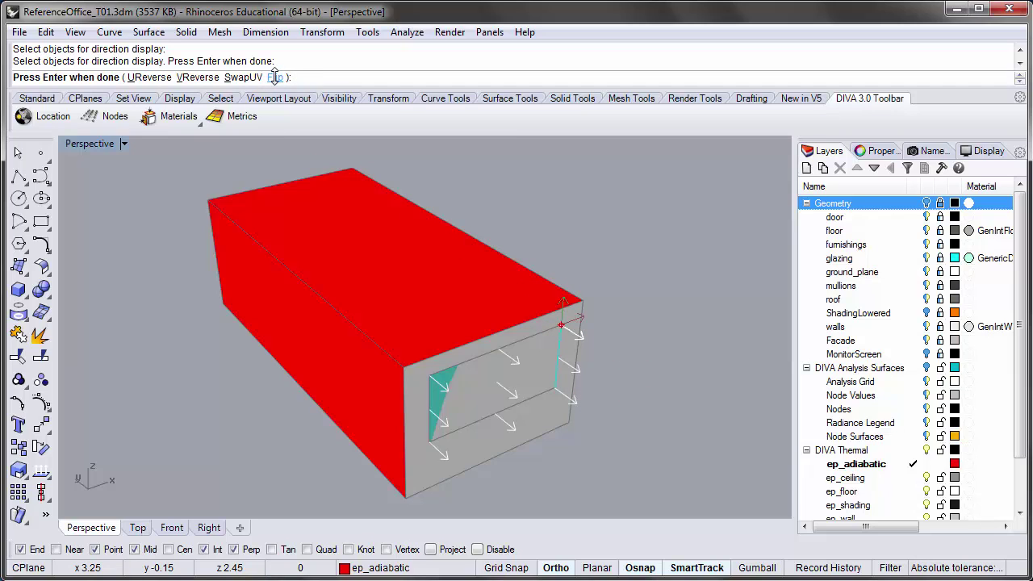
pyautogui.moveTo(667, 342); pyautogui.dragTo(615, 495, button='right')
pyautogui.press('Return')
# Select all seven zone surfaces and check their normal directions with Dir in the shaded view.
pyautogui.moveTo(158, 181); pyautogui.dragTo(156, 179)
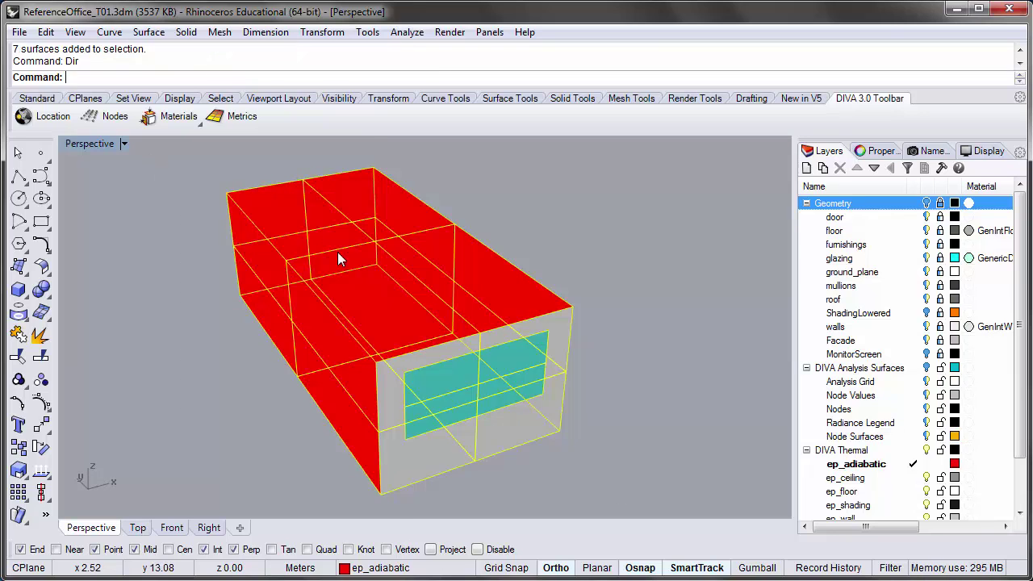
pyautogui.press('Return')
pyautogui.moveTo(338, 252); pyautogui.dragTo(392, 344, button='right')
pyautogui.press('Return')
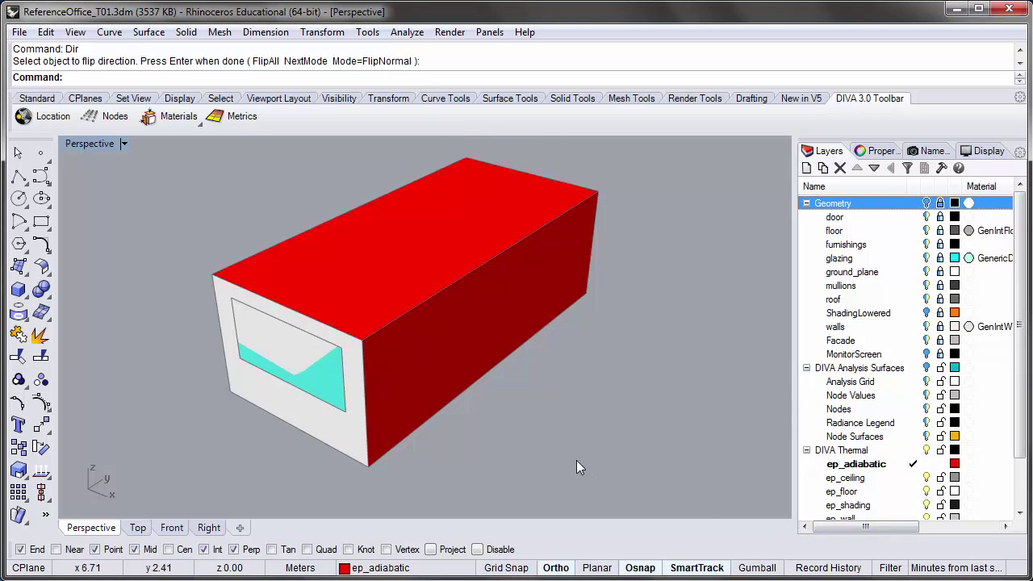
pyautogui.moveTo(560, 445); pyautogui.dragTo(509, 409, button='right')
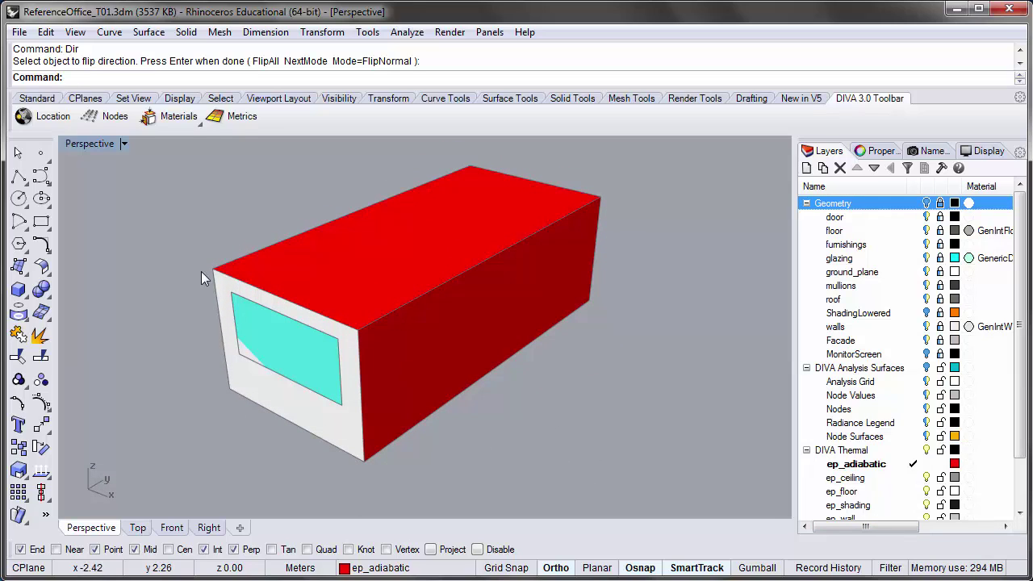
# In DIVA's thermal material assignments, give ep_adiabatic and ep_wall the construction Wall_ASHRAE_90.1-2010_Climate_Zone_4-8_Ext_Wall_Steel-Framed_IP.R-13+R-7.5ci.
pyautogui.click(198, 129)
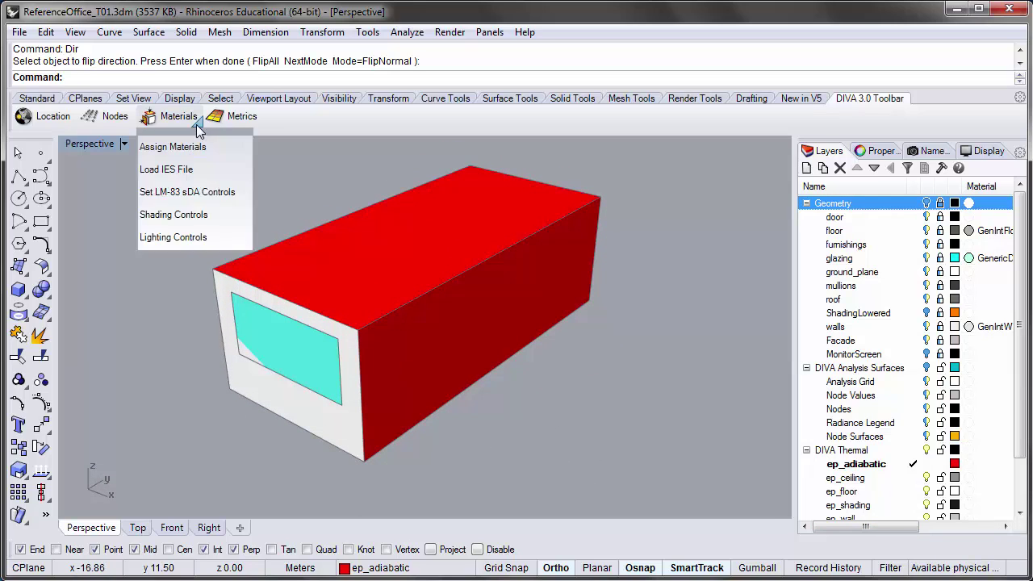
pyautogui.click(163, 153)
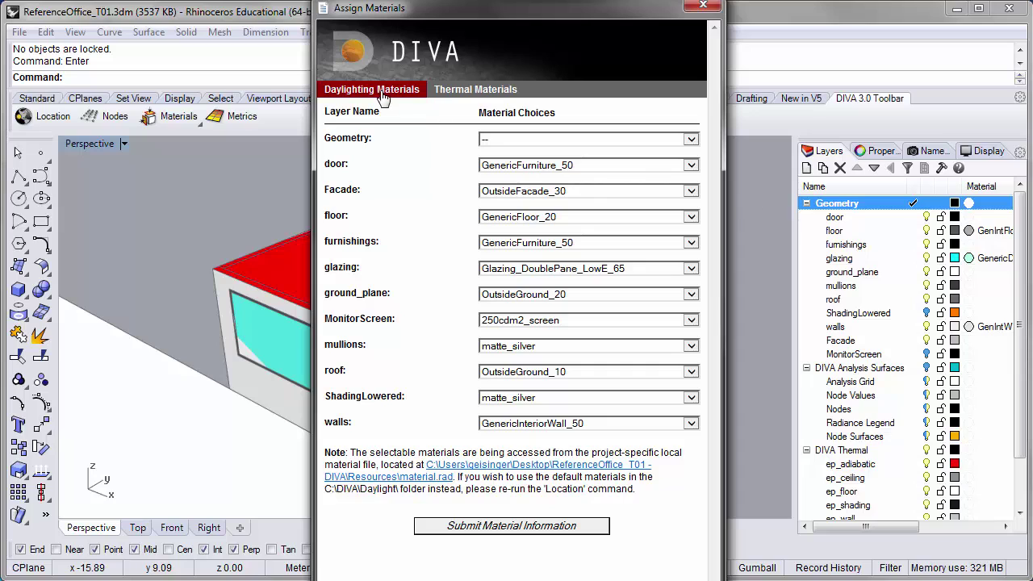
pyautogui.click(494, 95)
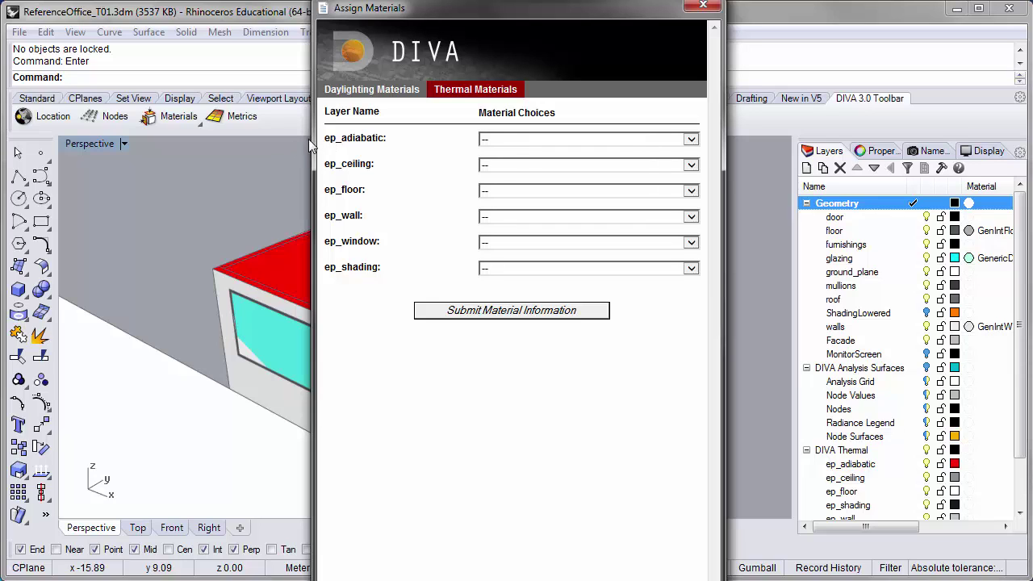
pyautogui.click(691, 140)
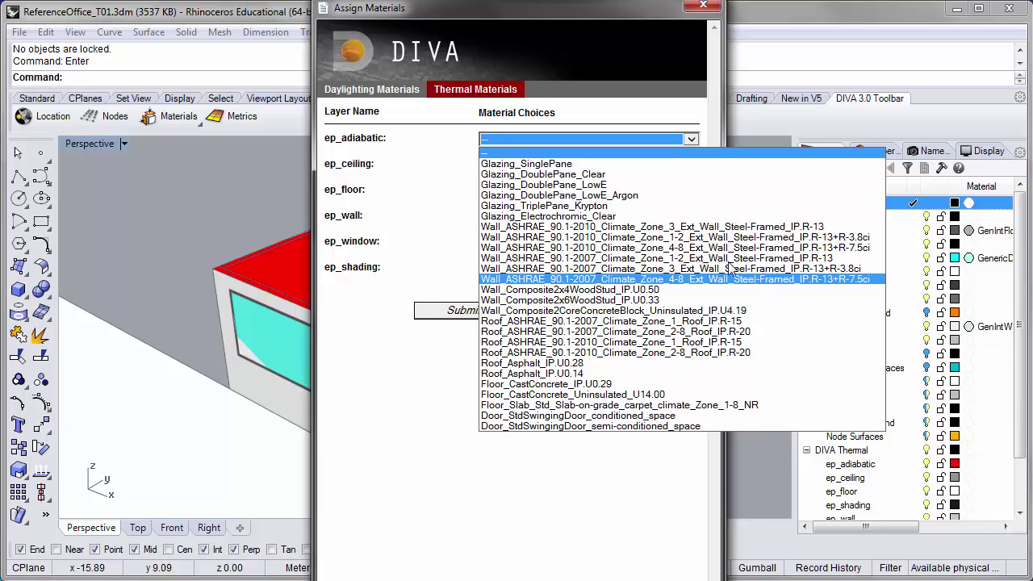
pyautogui.click(702, 247)
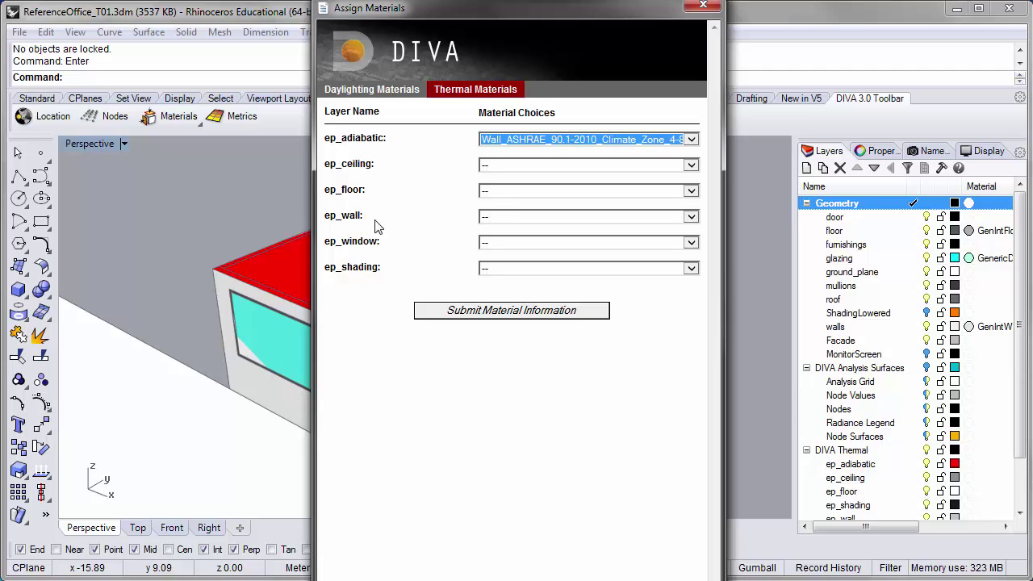
pyautogui.click(535, 219)
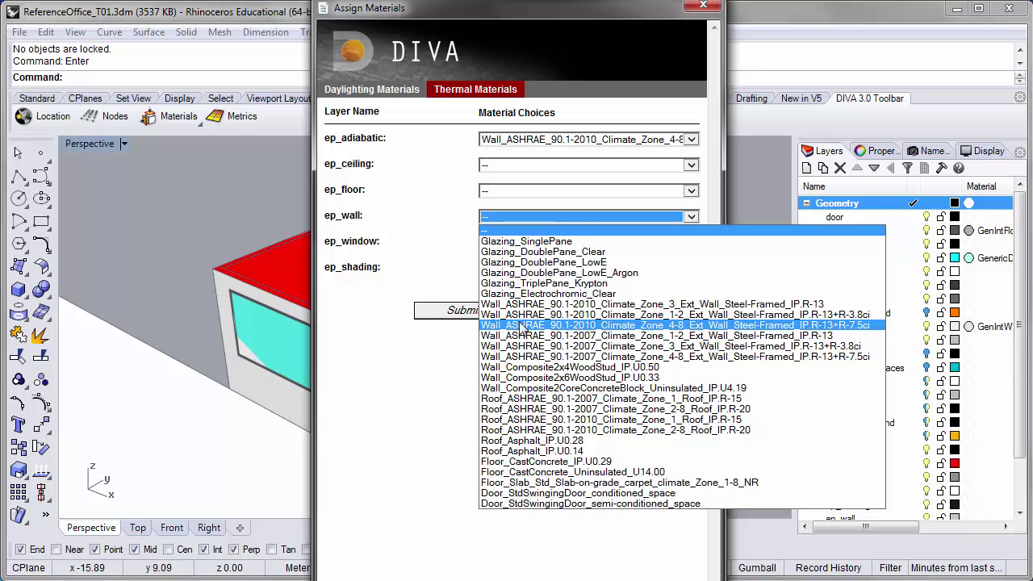
pyautogui.click(593, 326)
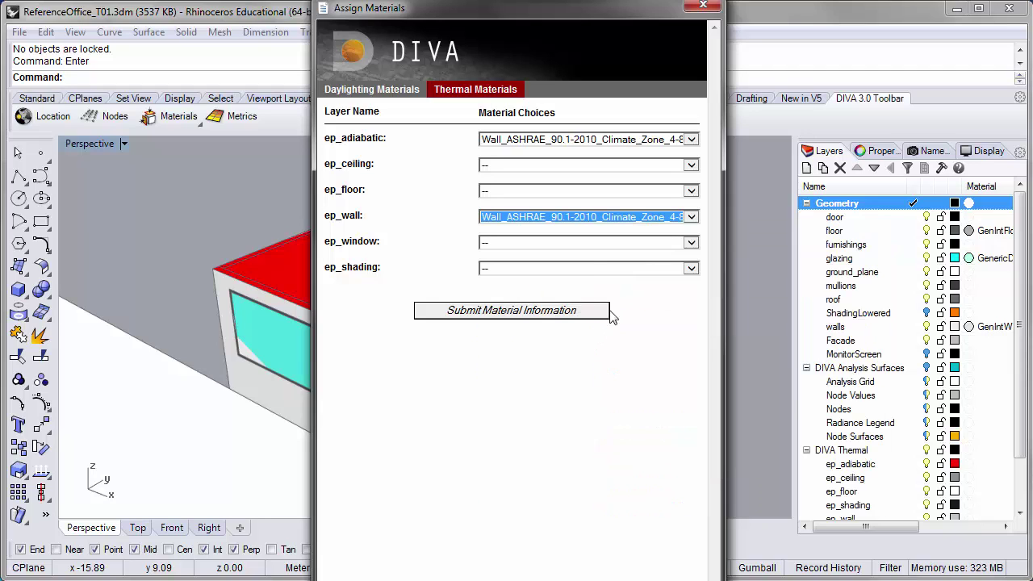
# Assign Glazing_DoublePane_LowE_Argon to ep_window and submit the thermal material information.
pyautogui.click(689, 242)
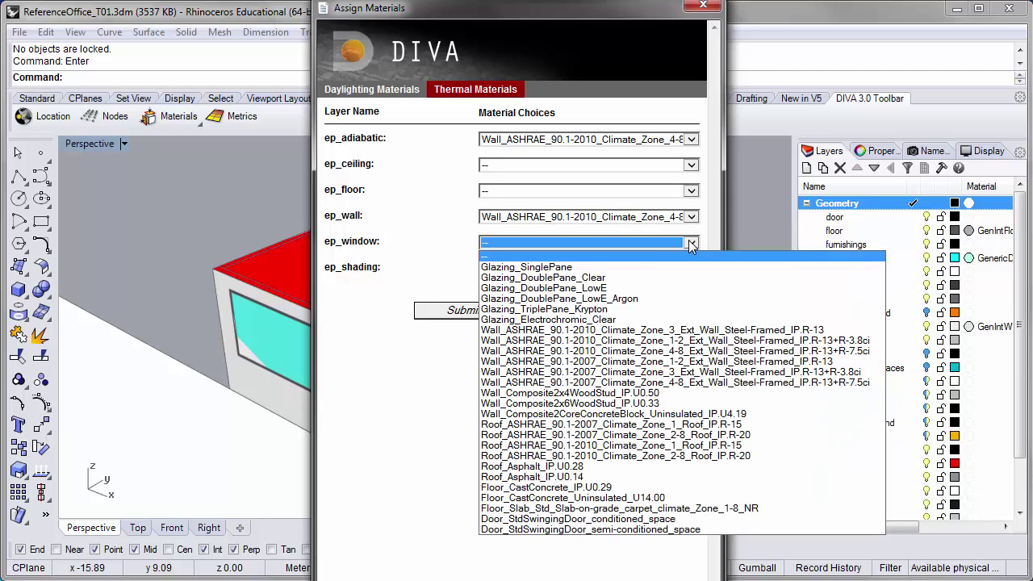
pyautogui.click(654, 300)
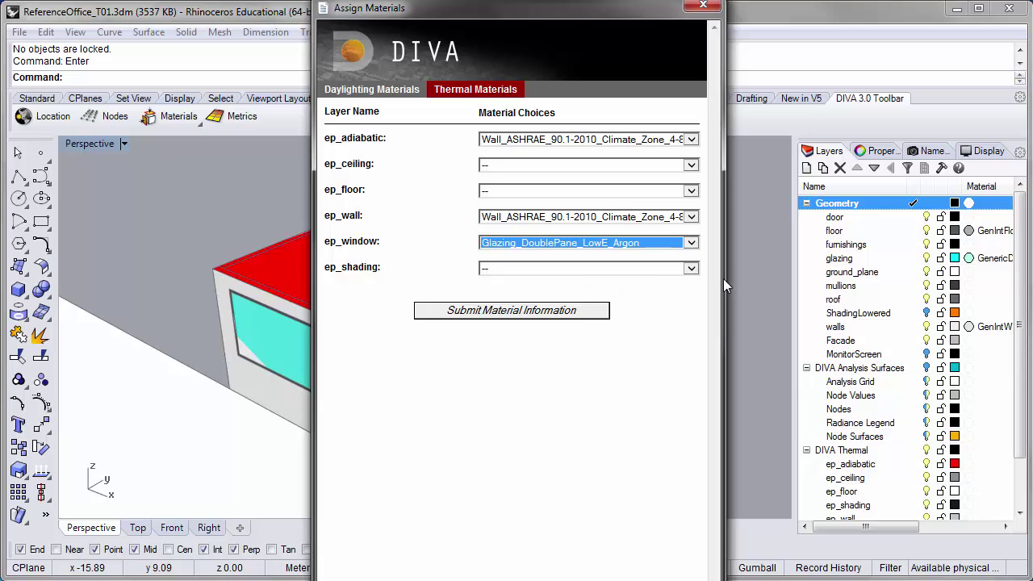
pyautogui.click(696, 300)
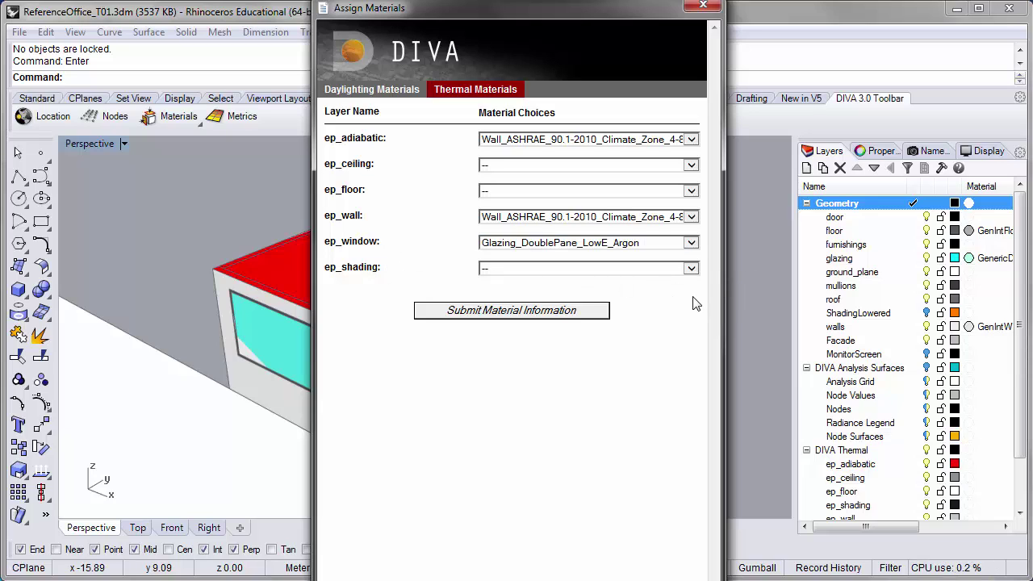
pyautogui.click(518, 315)
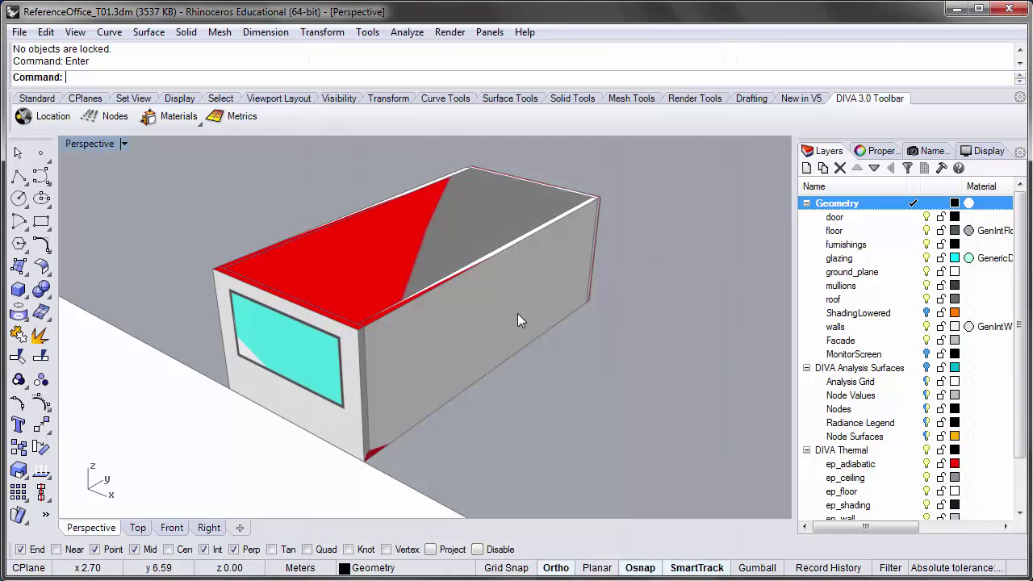
# Set the Perspective viewport to Wireframe, then make DIVA Thermal the current layer and hide the Geometry layer.
pyautogui.click(101, 147)
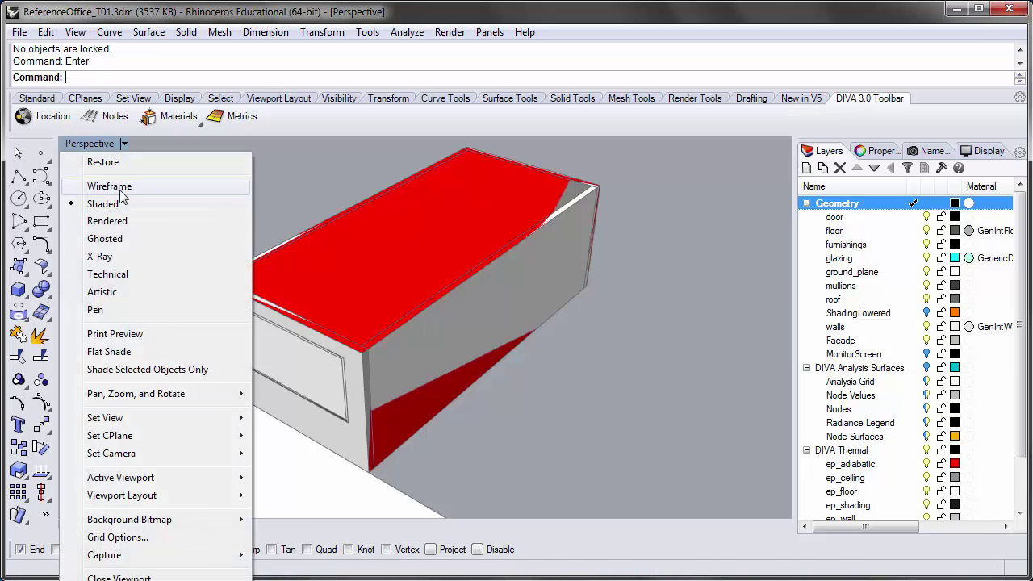
pyautogui.click(117, 185)
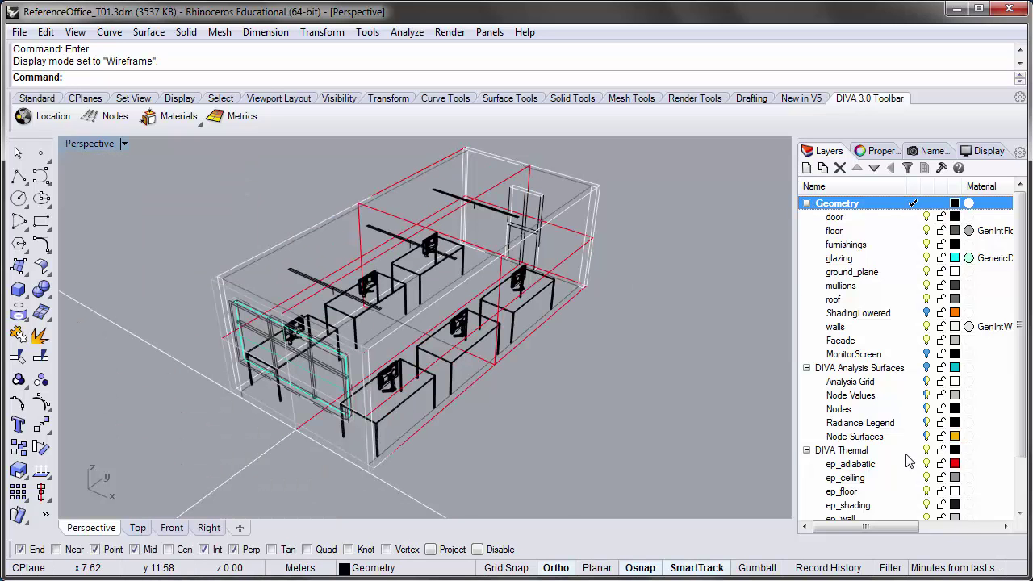
pyautogui.click(910, 450)
pyautogui.click(925, 204)
pyautogui.moveTo(637, 299); pyautogui.dragTo(613, 278, button='right')
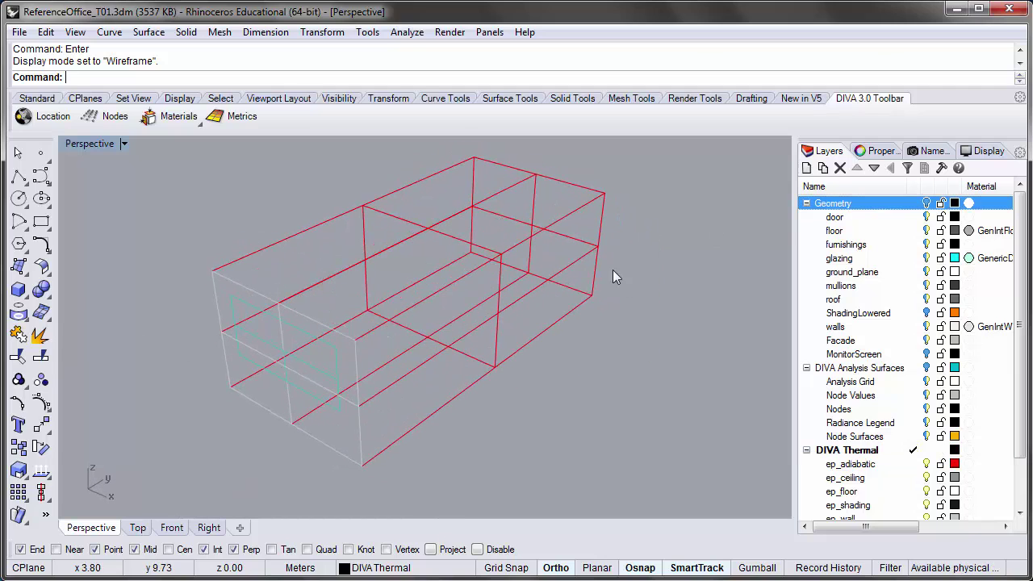
# Open DIVA's Thermal Single-Zone simulation options and set the occupant density to 5 m²/occ.
pyautogui.click(246, 117)
pyautogui.click(250, 138)
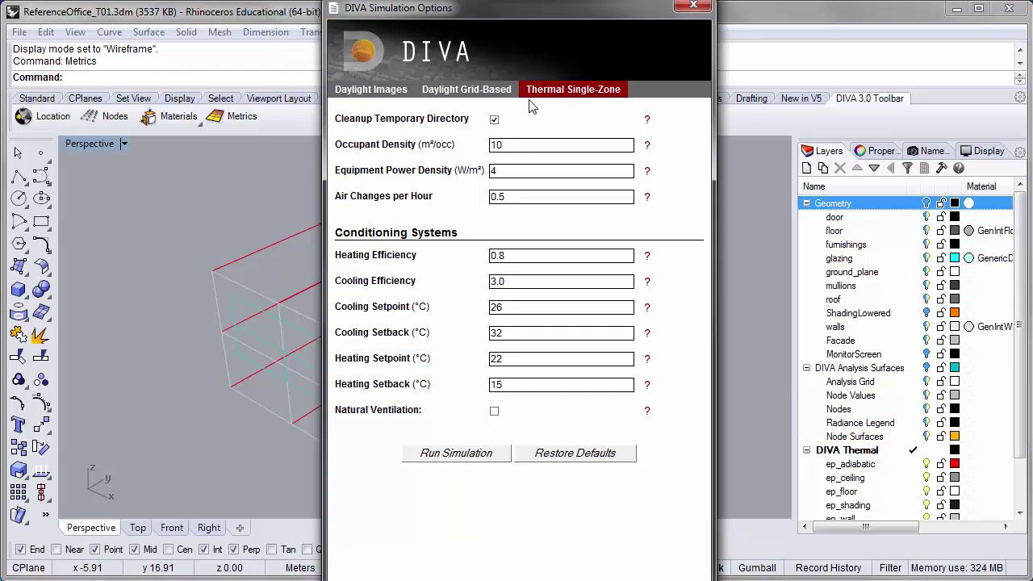
pyautogui.click(385, 482)
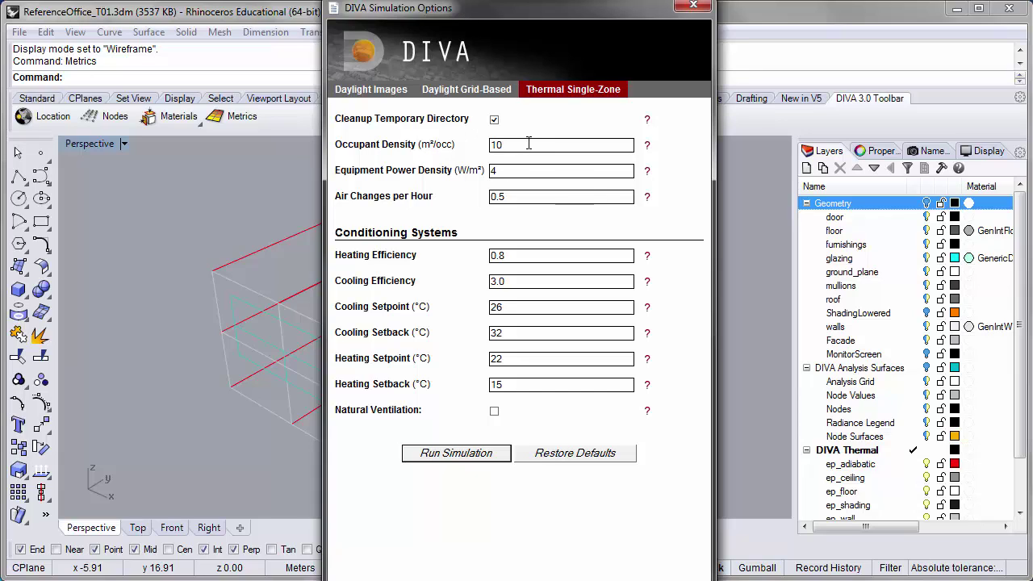
pyautogui.moveTo(525, 144); pyautogui.dragTo(494, 144)
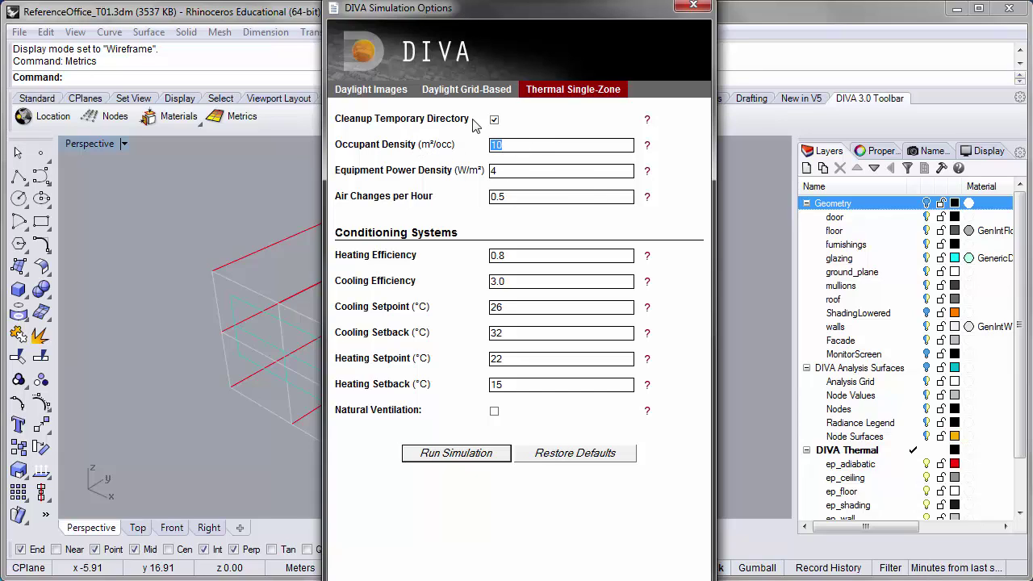
pyautogui.moveTo(488, 11); pyautogui.dragTo(655, 24)
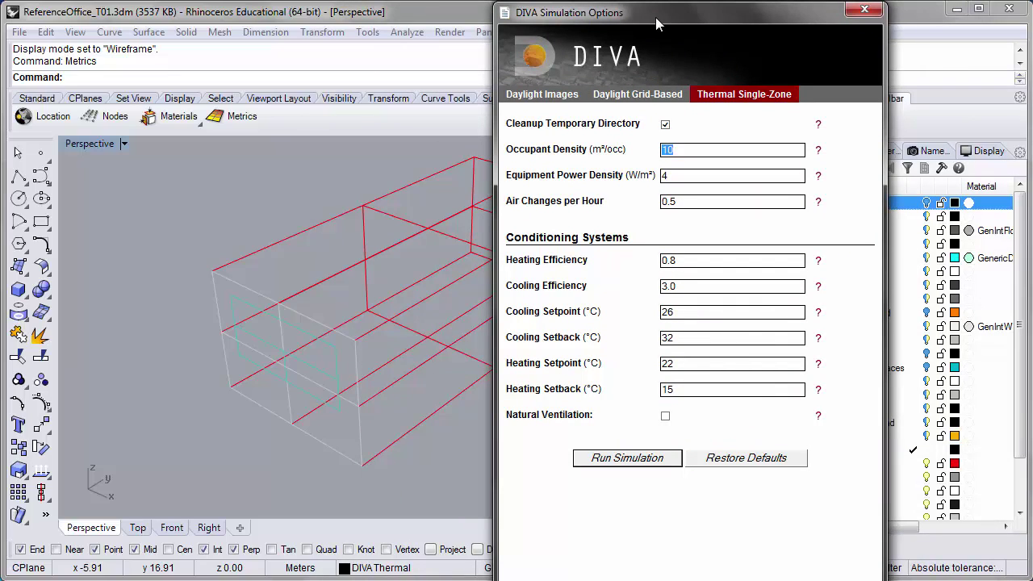
pyautogui.moveTo(655, 17); pyautogui.dragTo(594, 18)
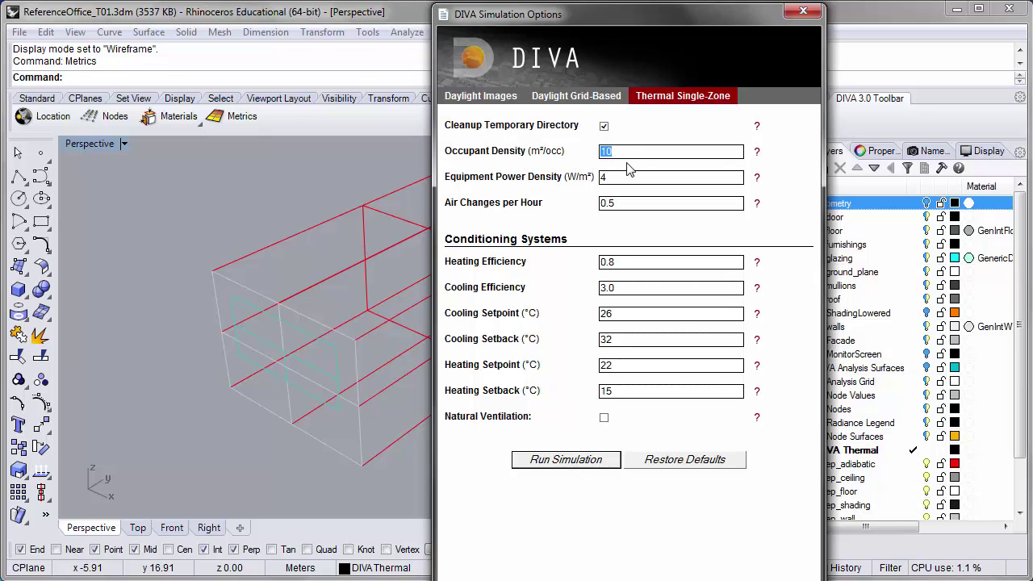
pyautogui.write('5')
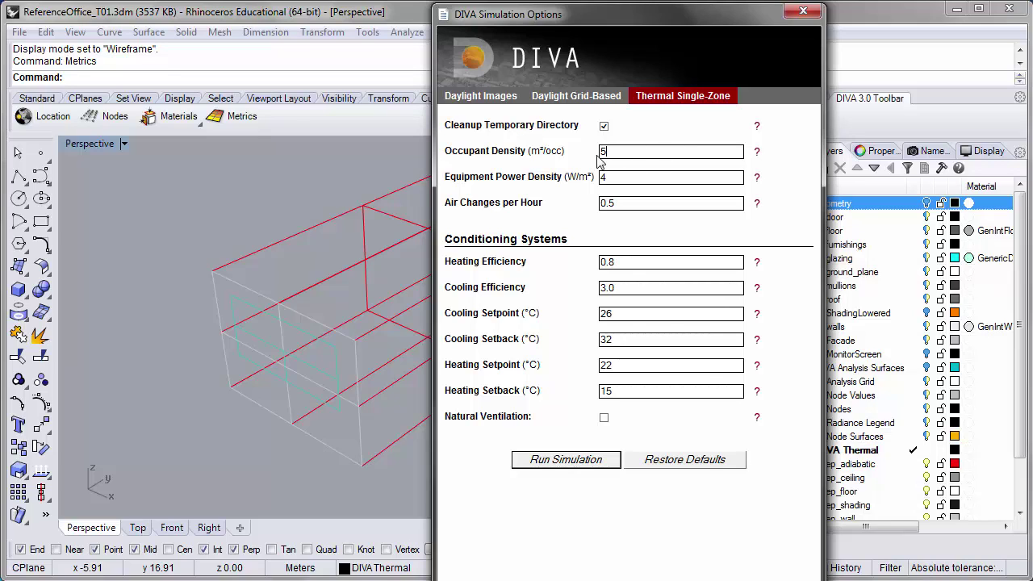
# Set the equipment power density to 11 W/m² and the air changes per hour to 0.3.
pyautogui.moveTo(597, 156); pyautogui.dragTo(589, 156)
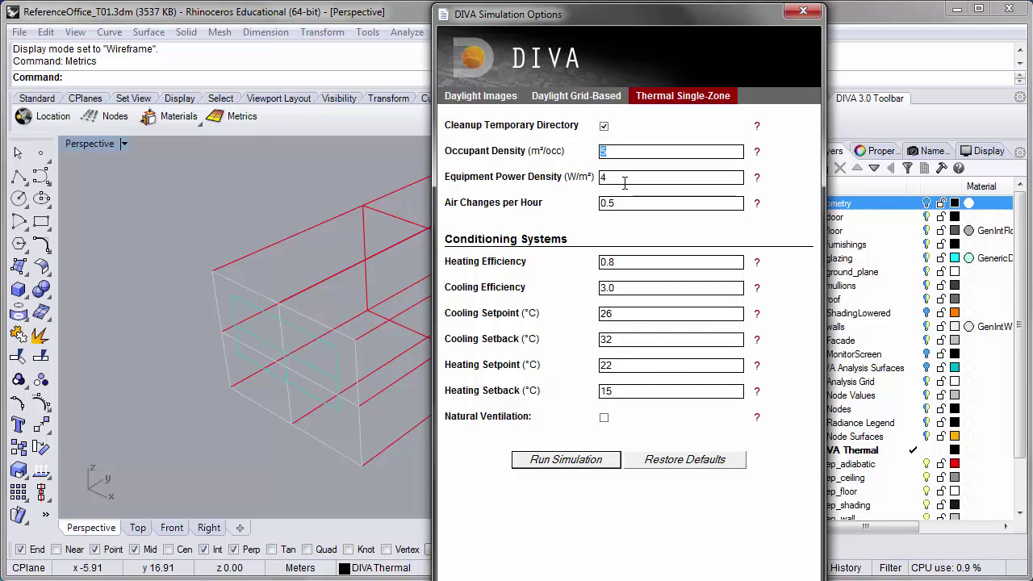
pyautogui.press('Tab')
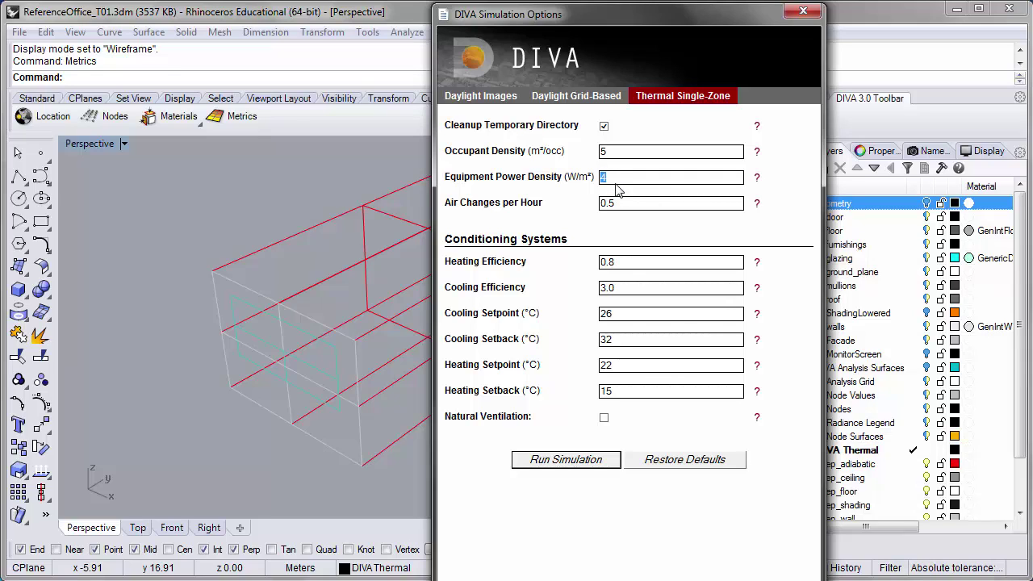
pyautogui.write('11')
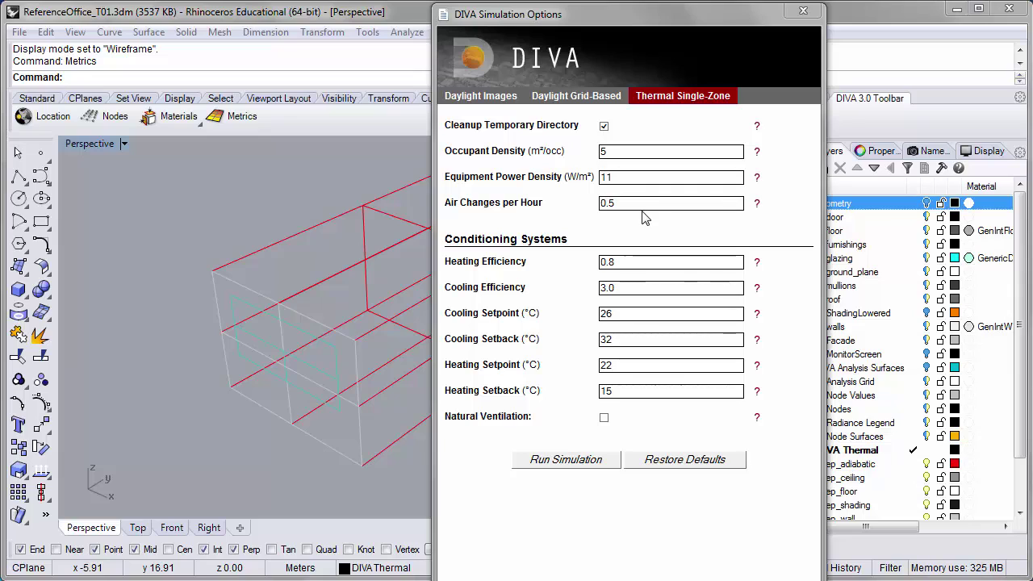
pyautogui.click(618, 203)
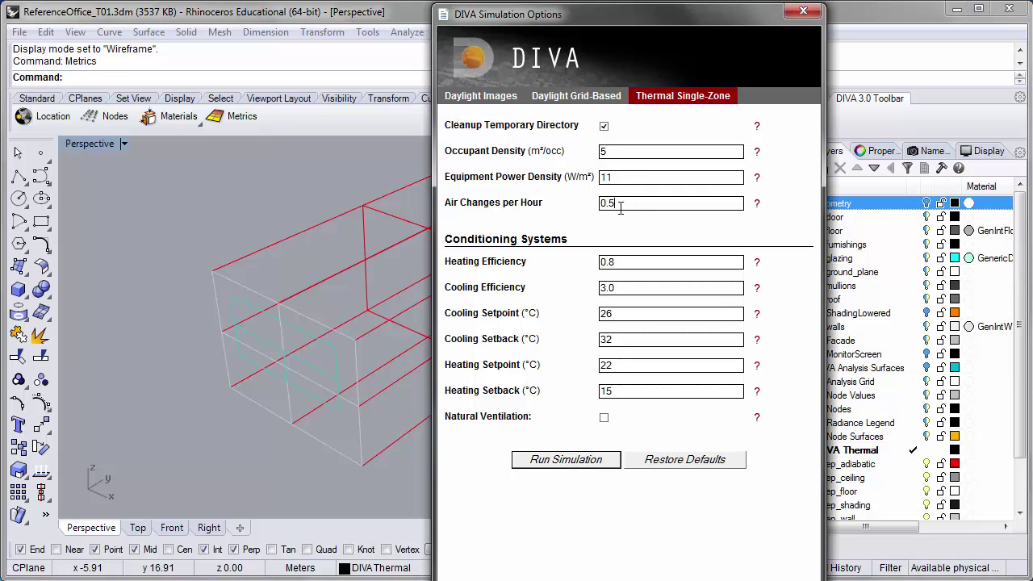
pyautogui.moveTo(618, 202); pyautogui.dragTo(601, 204)
pyautogui.click(626, 208)
pyautogui.doubleClick(609, 202)
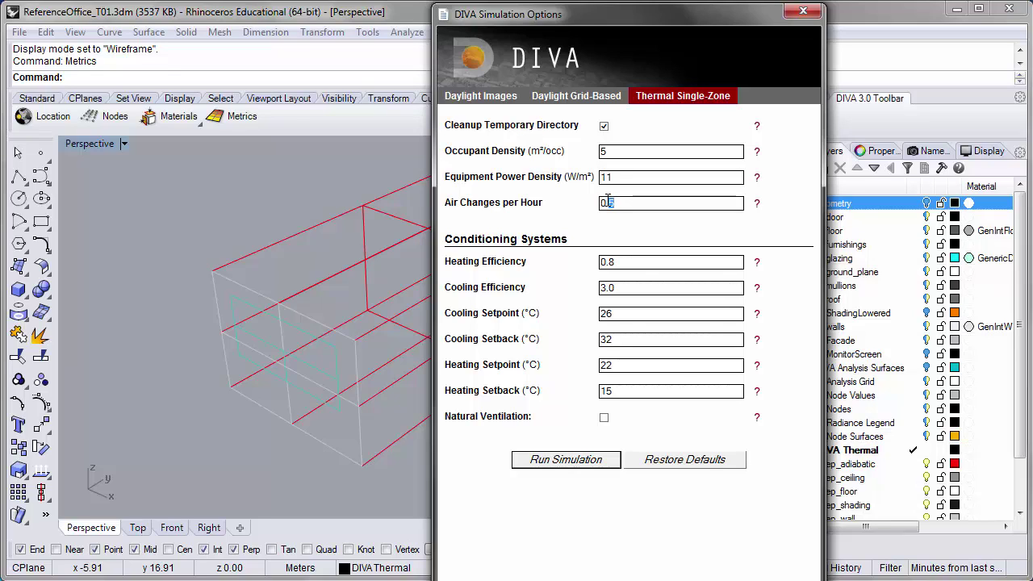
pyautogui.write('3')
# Set the heating efficiency of the conditioning systems to 0.9.
pyautogui.moveTo(638, 265); pyautogui.dragTo(555, 272)
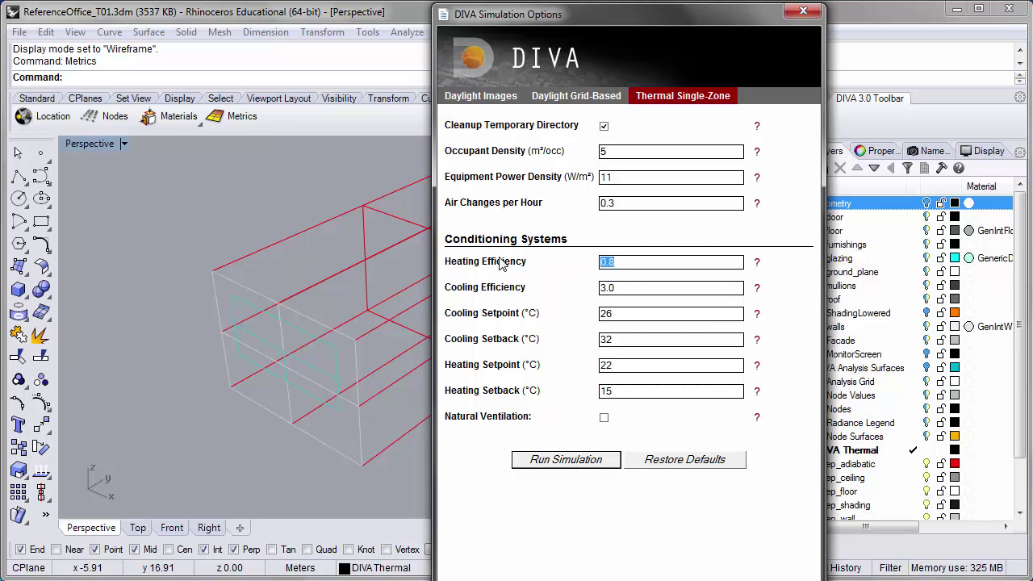
pyautogui.click(634, 271)
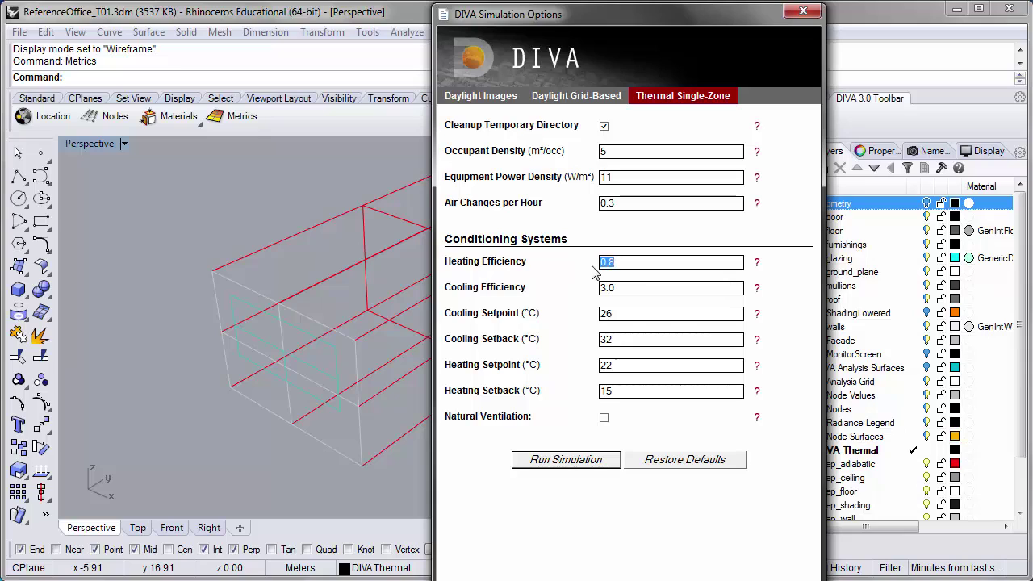
pyautogui.click(628, 269)
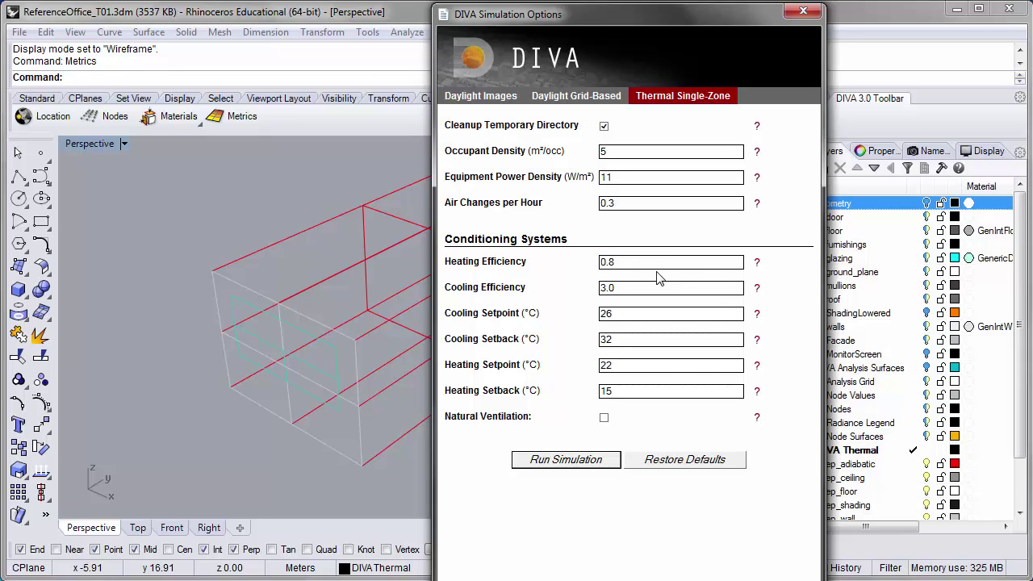
pyautogui.doubleClick(606, 264)
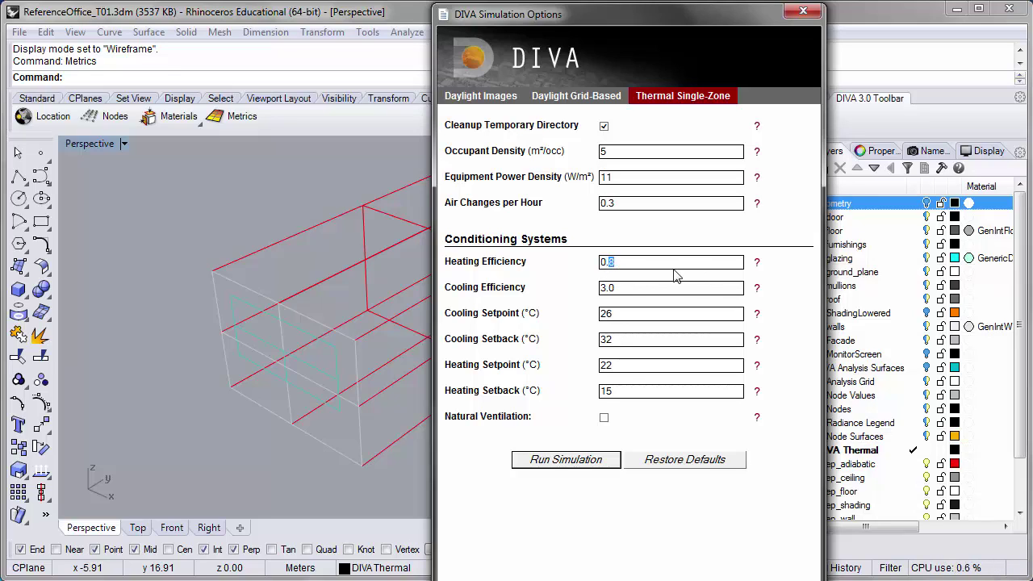
pyautogui.write('9')
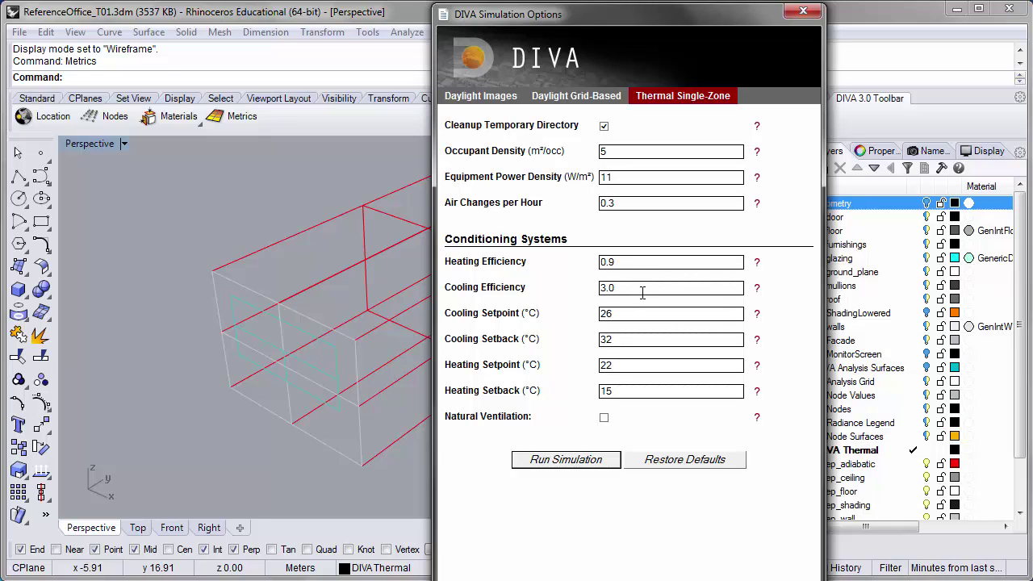
pyautogui.press('Tab')
pyautogui.click(643, 314)
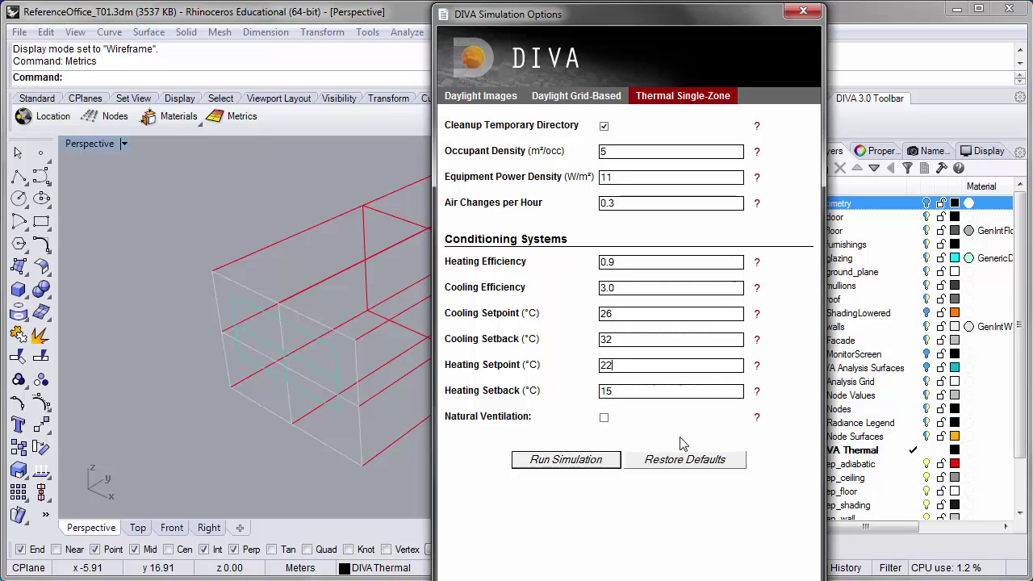
# Run the thermal simulation and assign Shading Group 1 to ep_window with the Shade (Exterior) material.
pyautogui.click(563, 466)
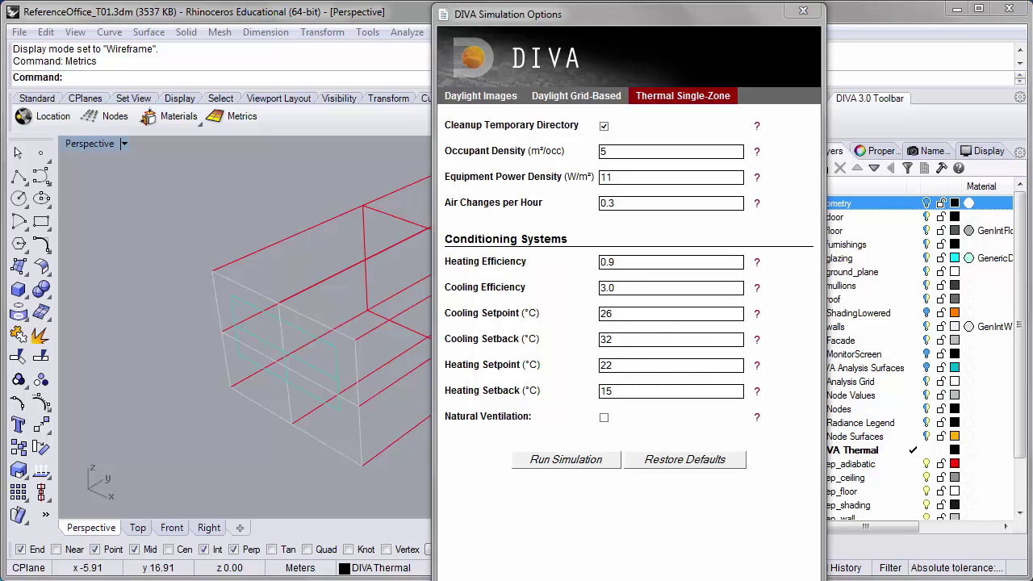
pyautogui.click(555, 462)
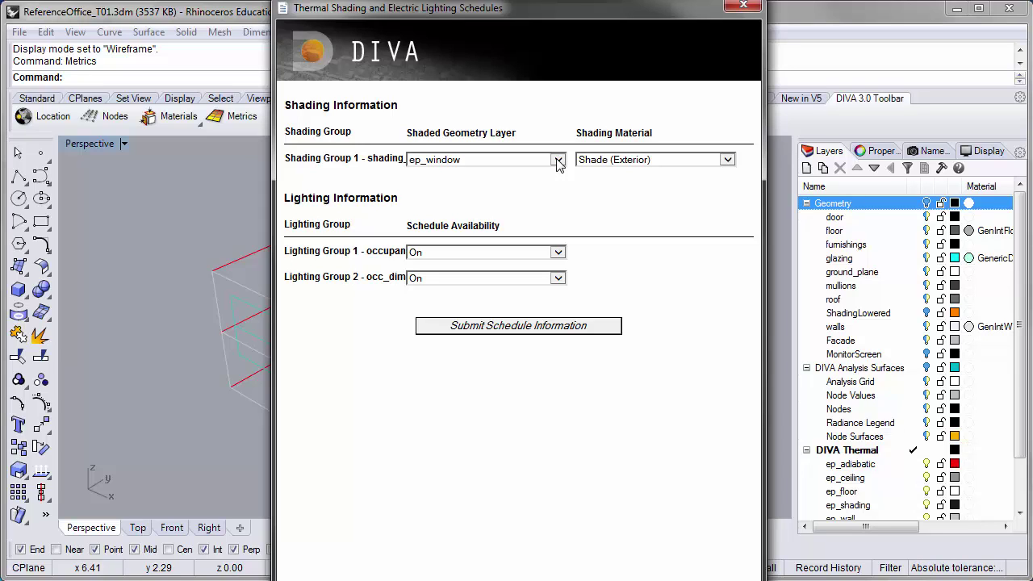
pyautogui.click(558, 161)
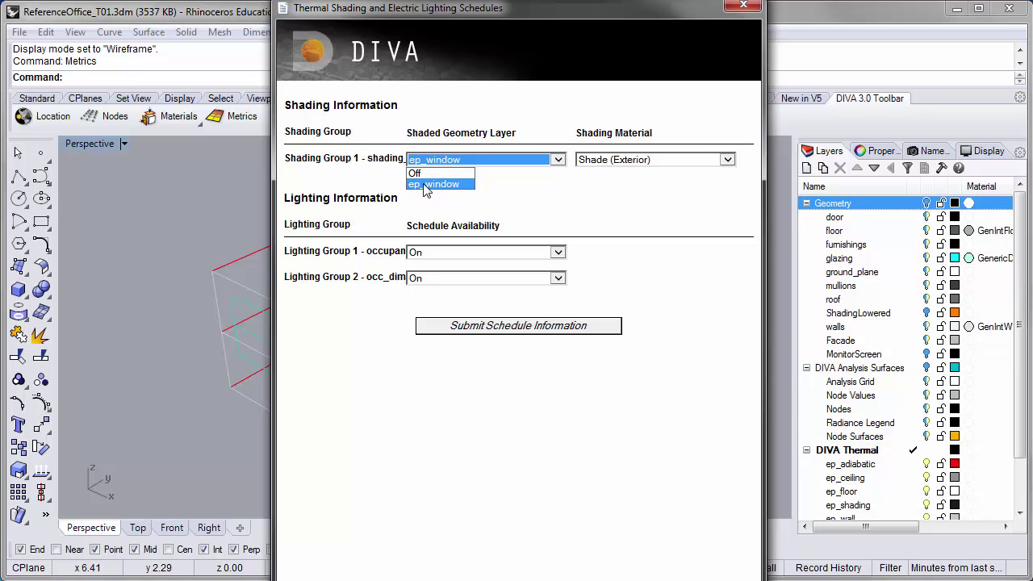
pyautogui.click(426, 185)
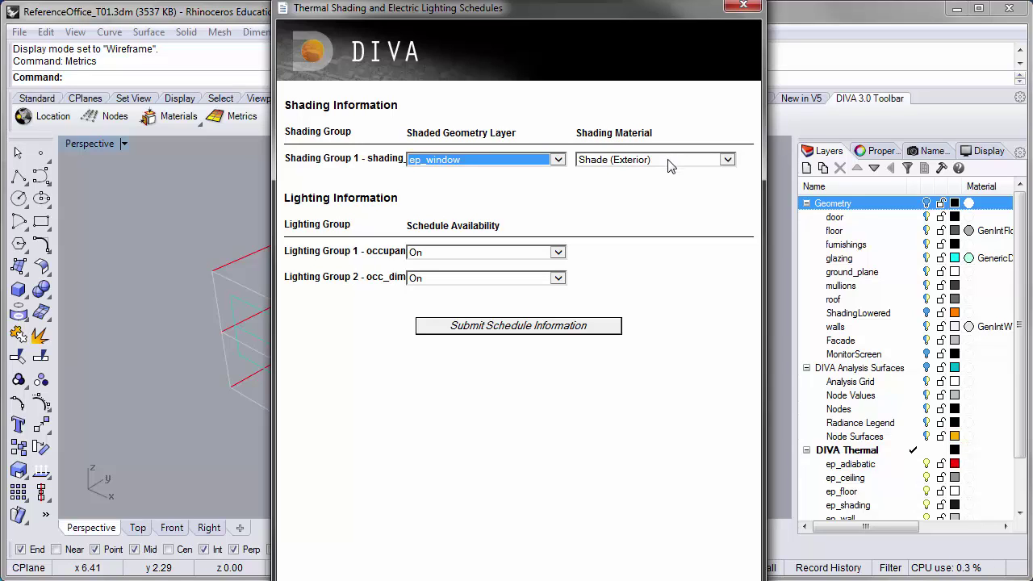
pyautogui.click(727, 161)
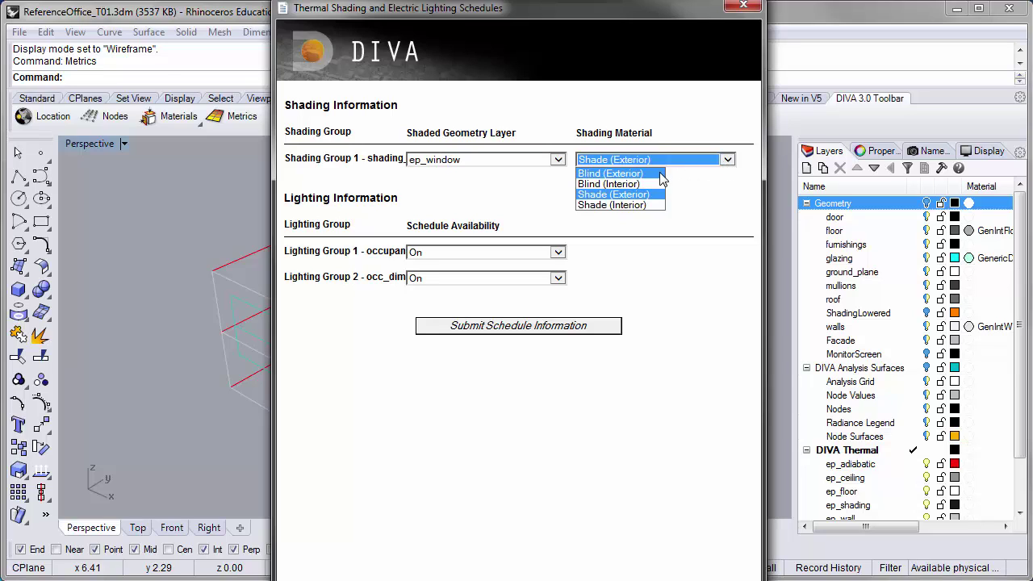
pyautogui.click(617, 197)
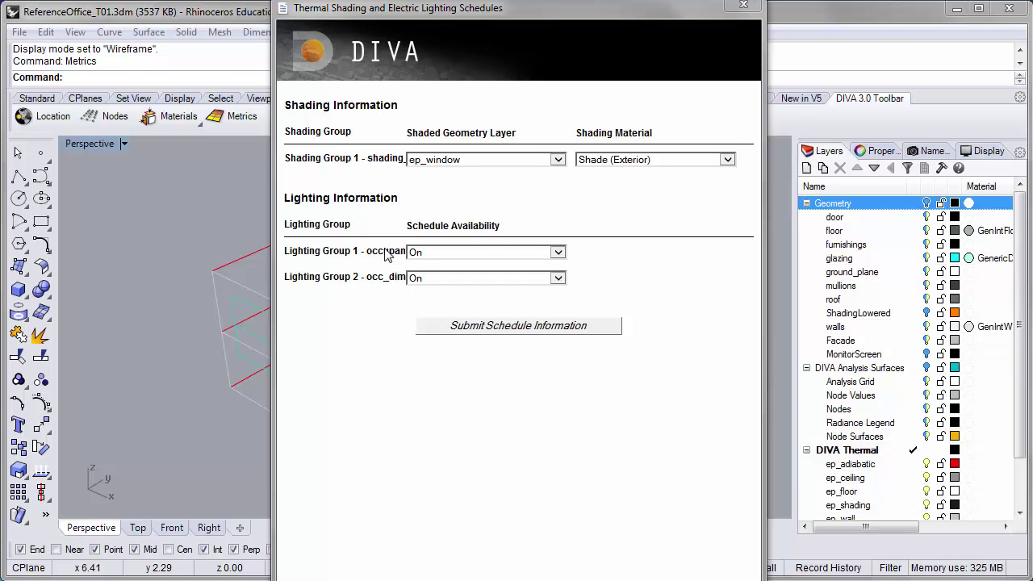
# Submit the schedule information with both lighting groups on and examine the Monthly Energy Use chart in the simulation report.
pyautogui.click(480, 255)
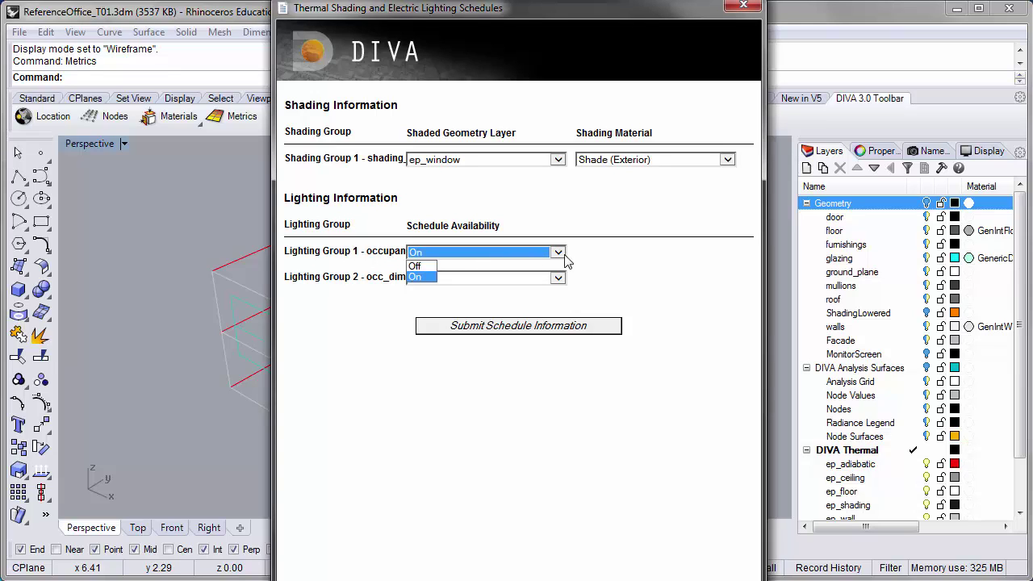
pyautogui.click(509, 255)
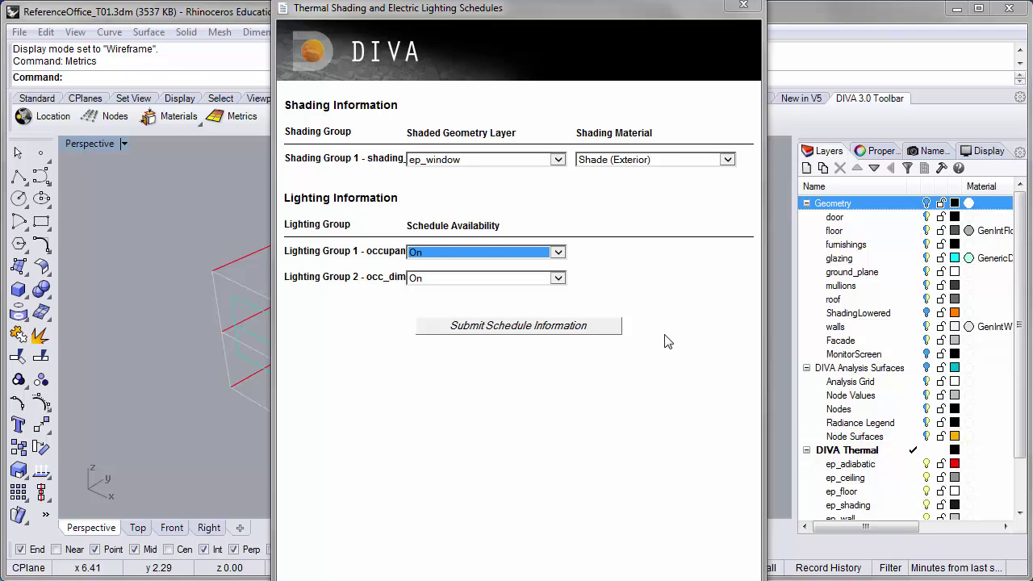
pyautogui.click(572, 326)
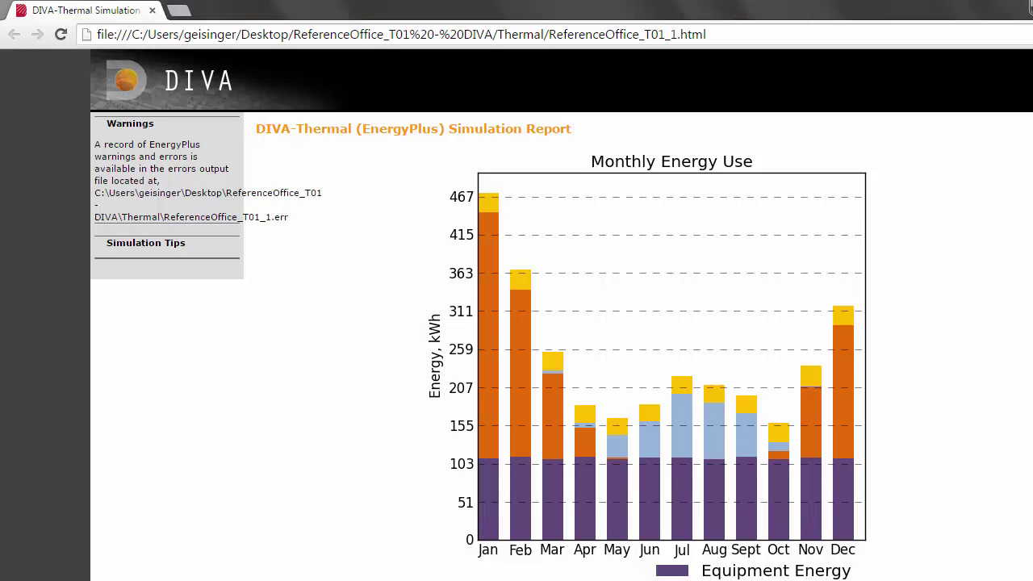
pyautogui.scroll(-2, 562, 314)
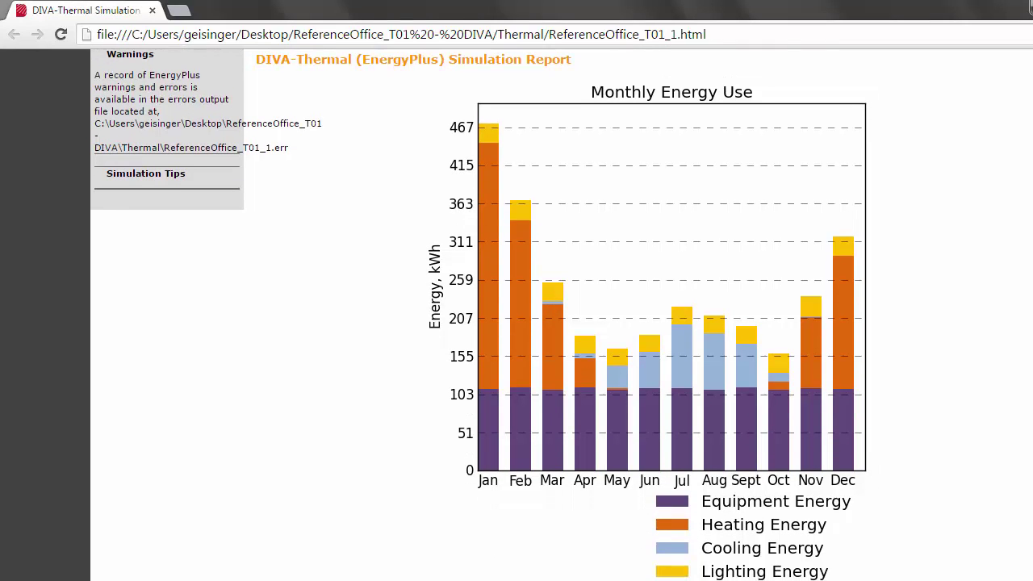
pyautogui.scroll(-1, 479, 316)
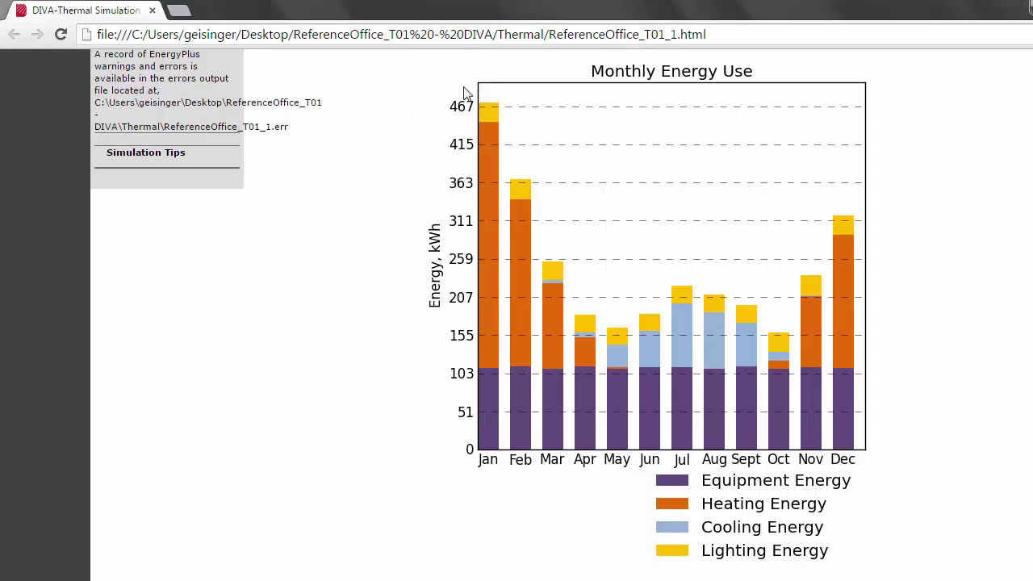
# Examine the Heating and Cooling Energy Consumption chart and the table of contents in the simulation report.
pyautogui.scroll(-5, 995, 281)
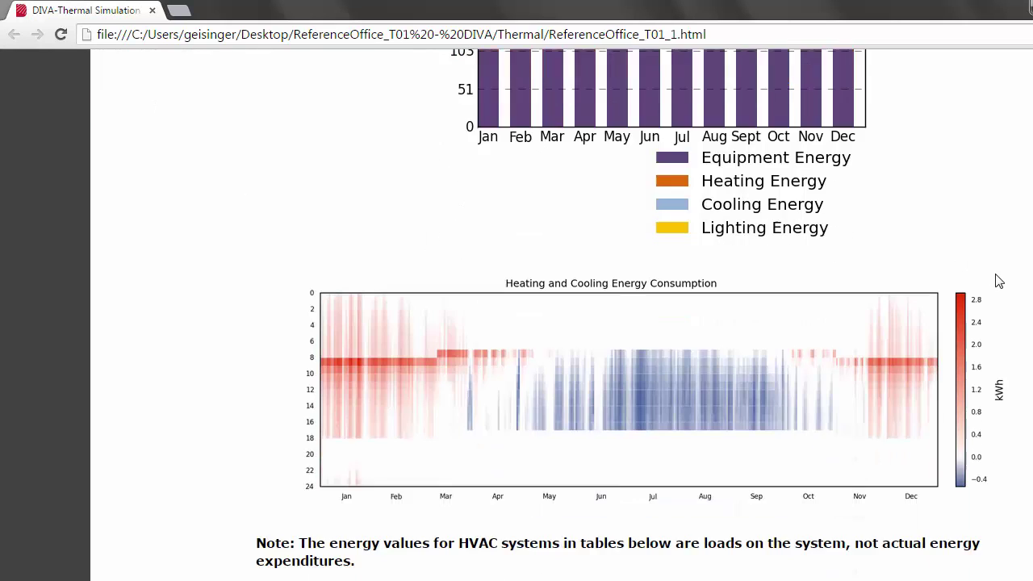
pyautogui.scroll(-1, 997, 279)
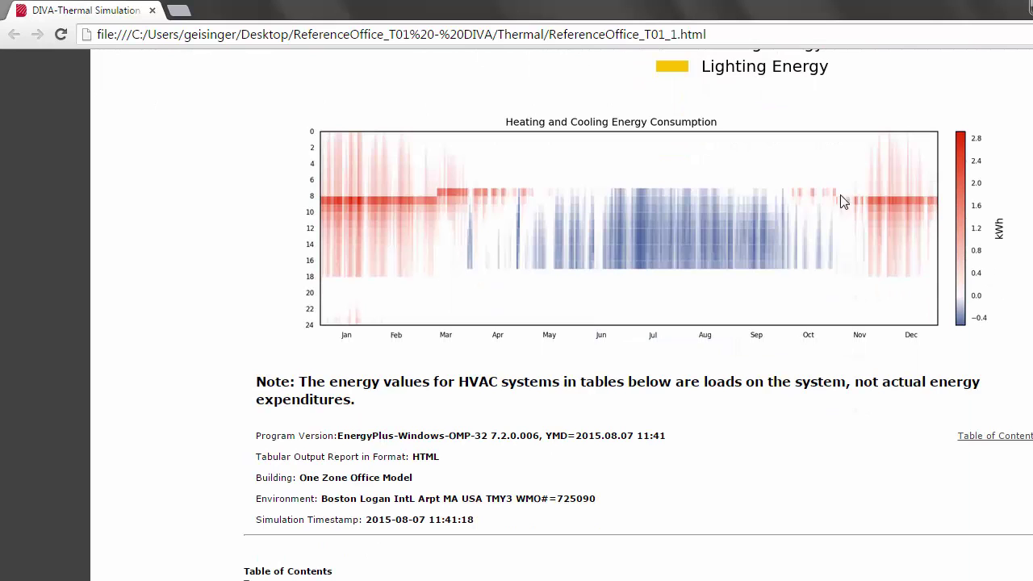
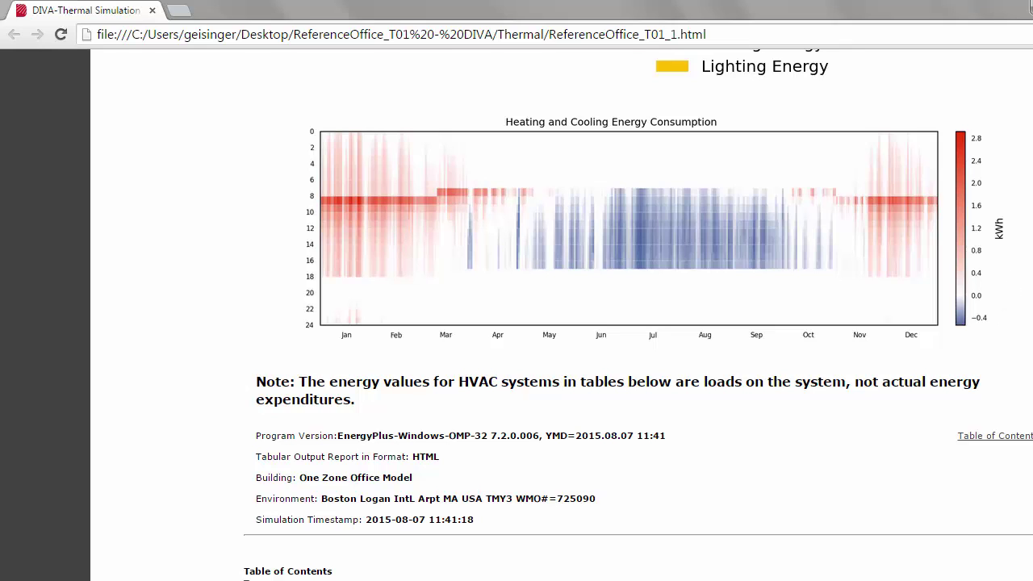
pyautogui.scroll(-1, 1030, 5)
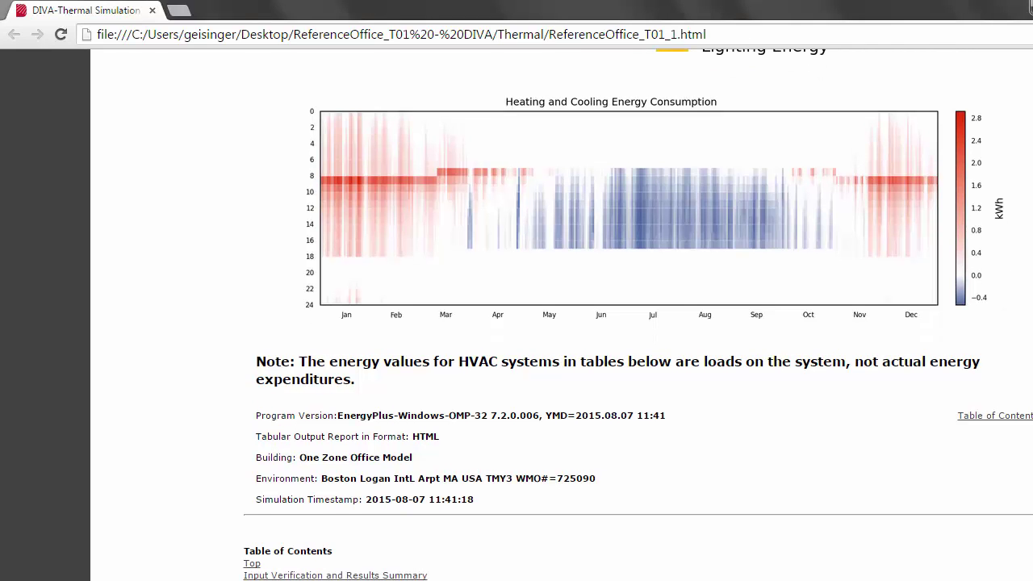
pyautogui.scroll(-1, 637, 315)
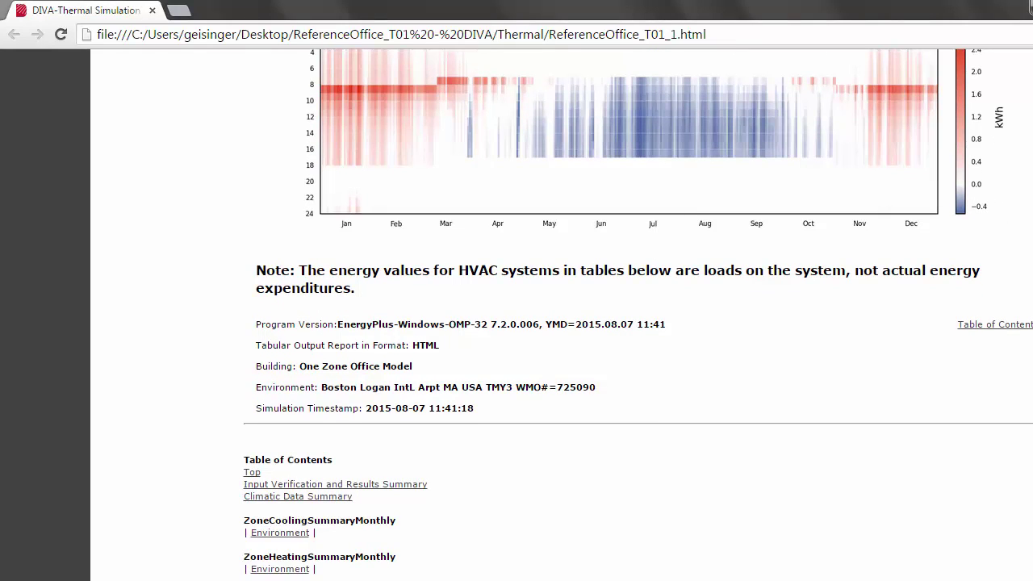
pyautogui.scroll(-2, 638, 314)
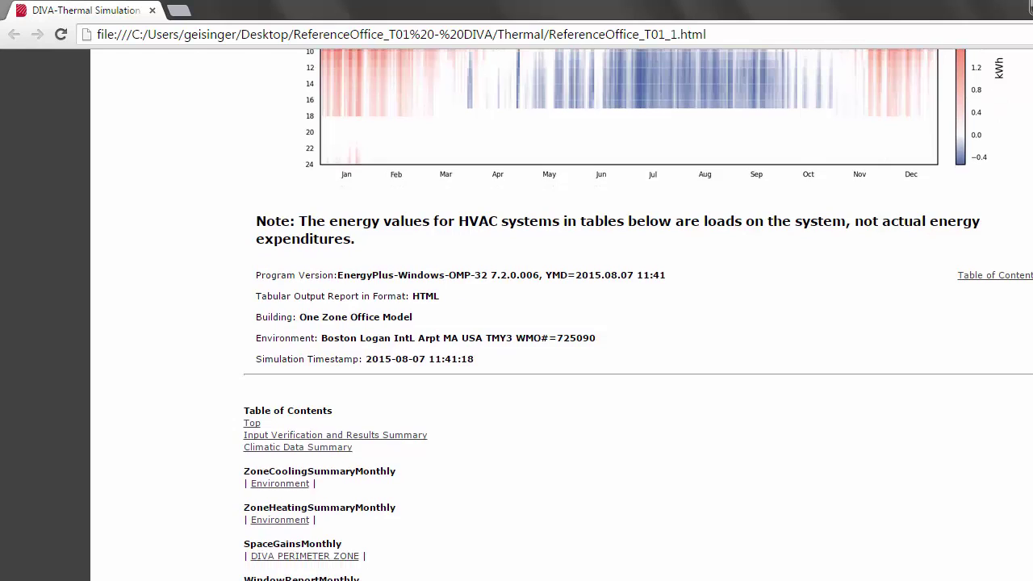
pyautogui.scroll(-1, 637, 315)
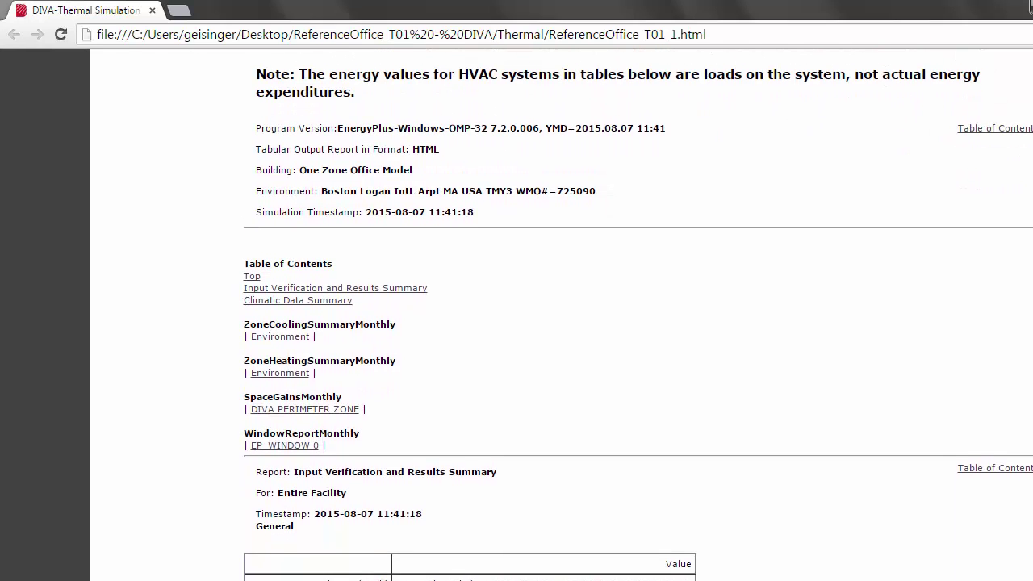
pyautogui.scroll(-1, 848, 226)
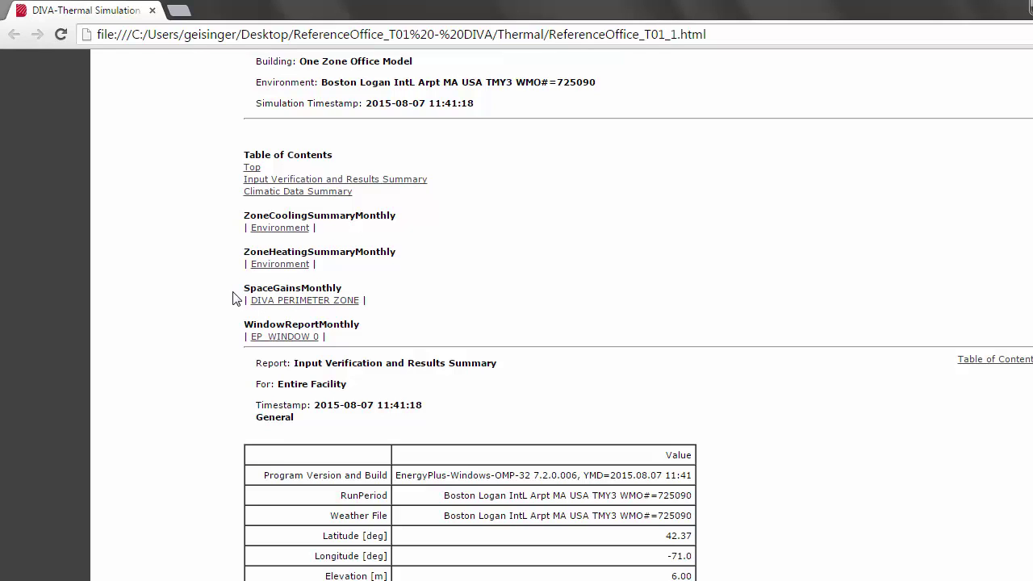
# Review the general, envelope and Zone Summary tables of the Input Verification and Results Summary.
pyautogui.scroll(-3, 556, 322)
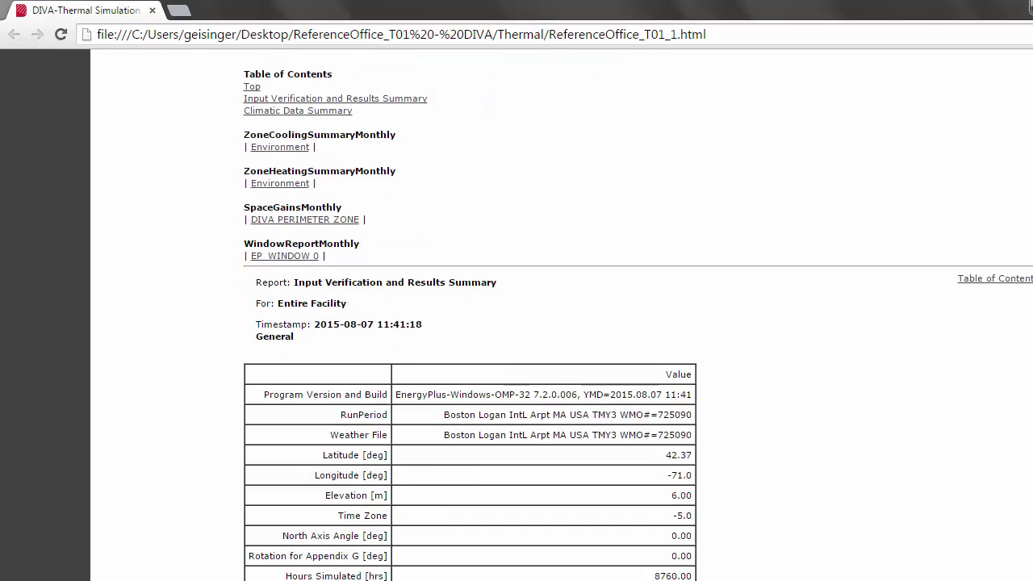
pyautogui.scroll(-3, 557, 323)
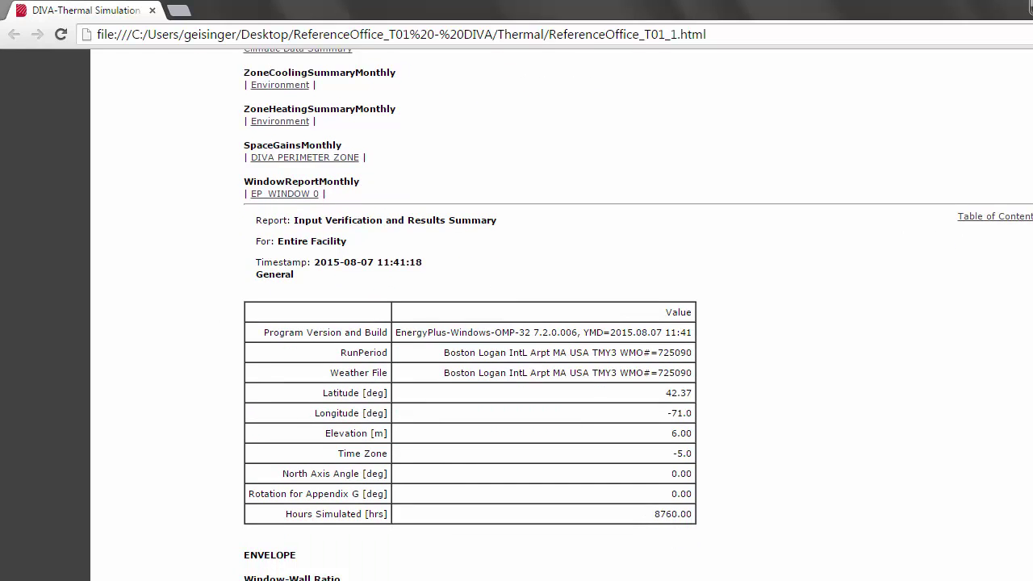
pyautogui.scroll(-3, 557, 322)
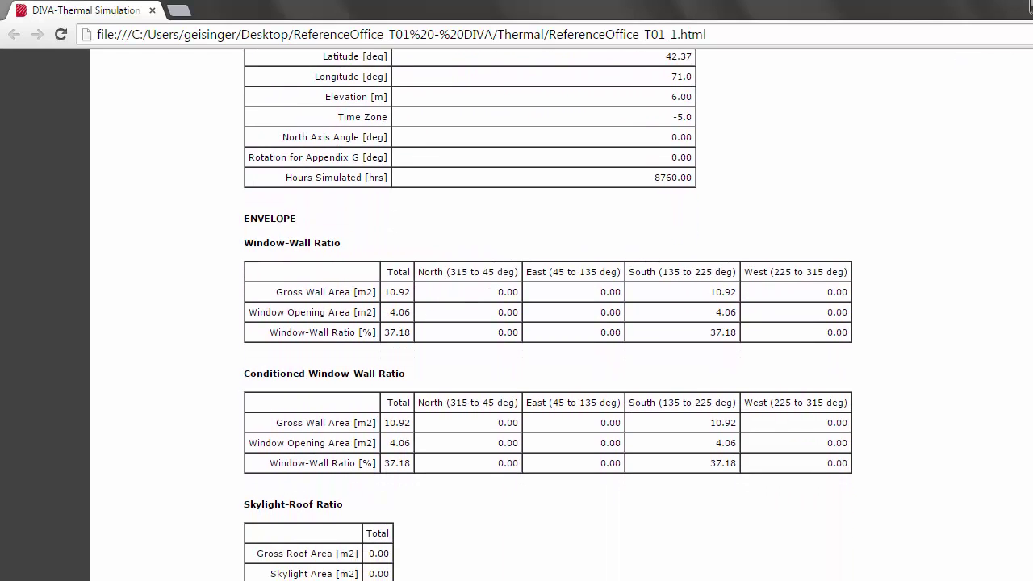
pyautogui.scroll(-2, 557, 323)
pyautogui.scroll(-4, 557, 322)
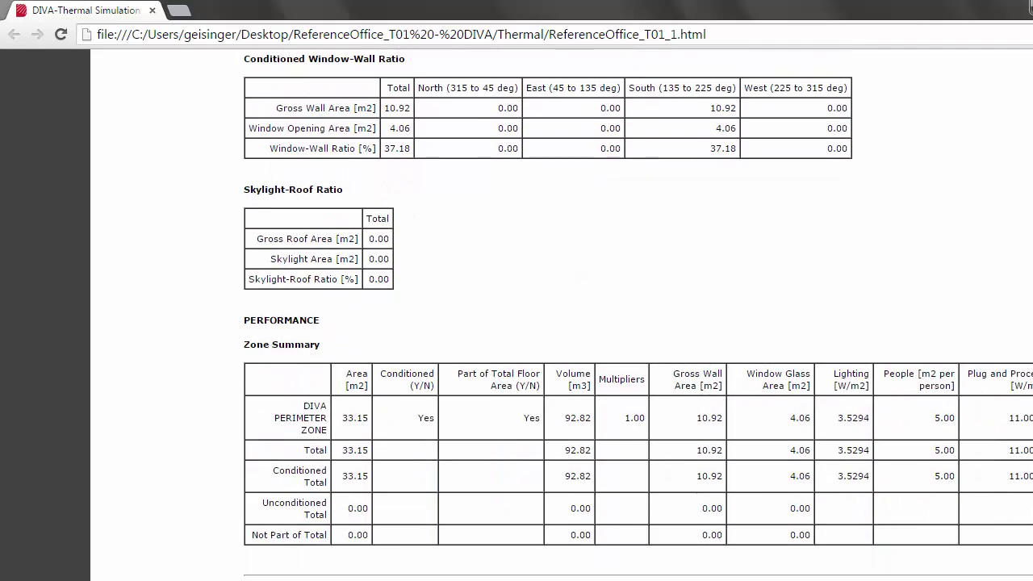
pyautogui.scroll(-1, 556, 322)
pyautogui.scroll(-1, 556, 323)
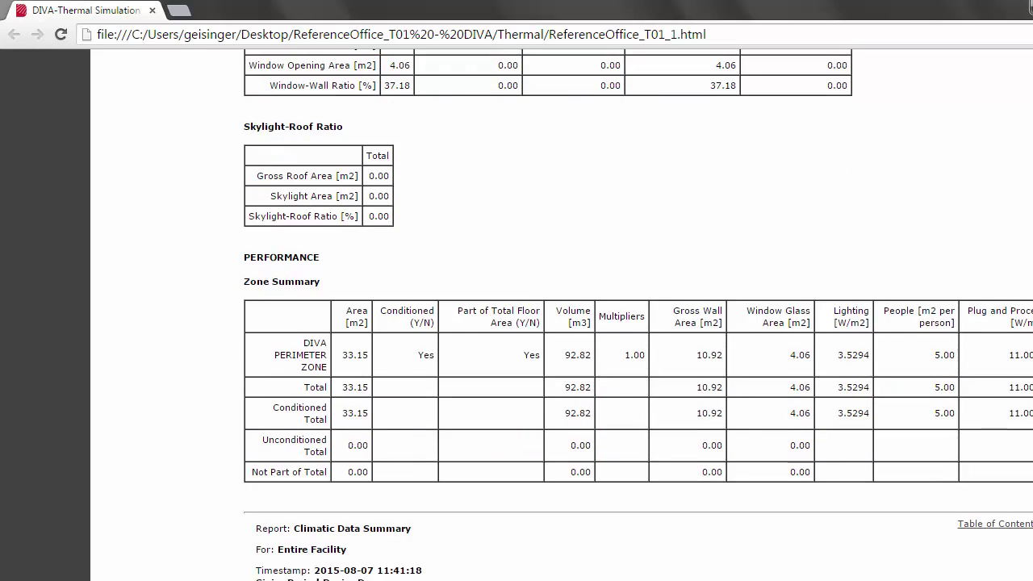
pyautogui.scroll(-2, 556, 322)
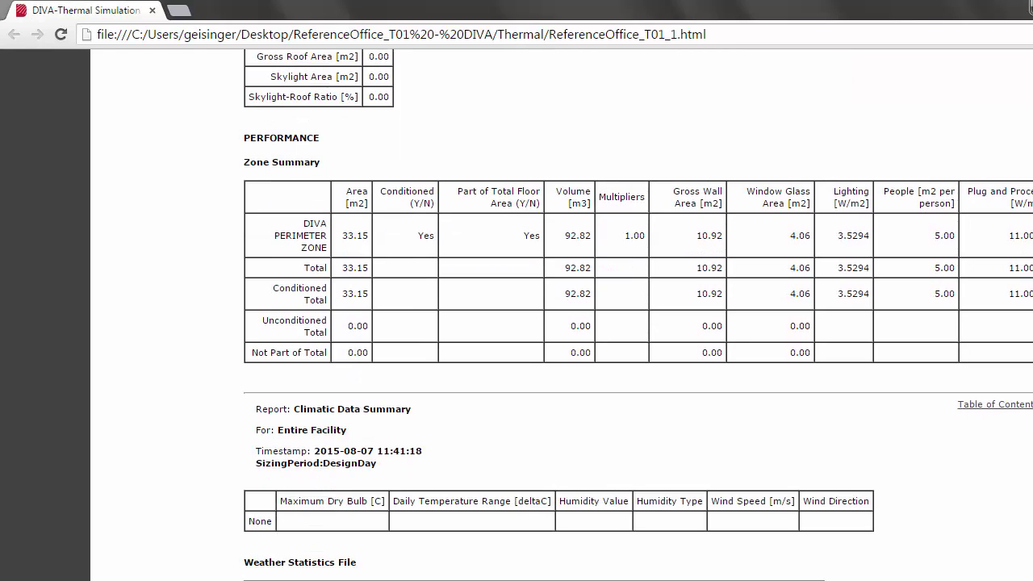
# Review the Climatic Data Summary with its weather statistics and the ZoneCoolingSummaryMonthly table.
pyautogui.scroll(-4, 556, 323)
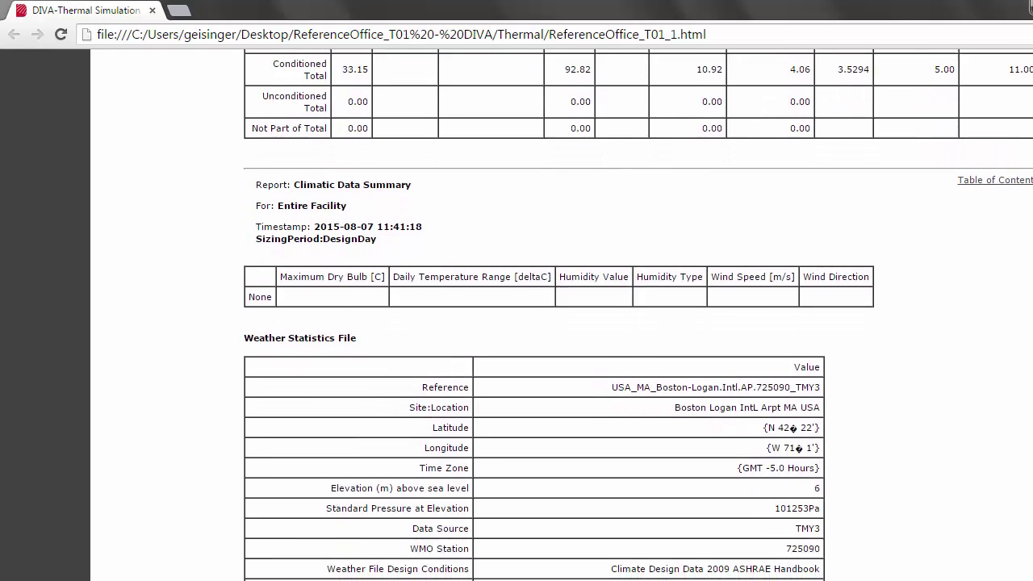
pyautogui.scroll(-6, 556, 322)
pyautogui.scroll(1, 557, 323)
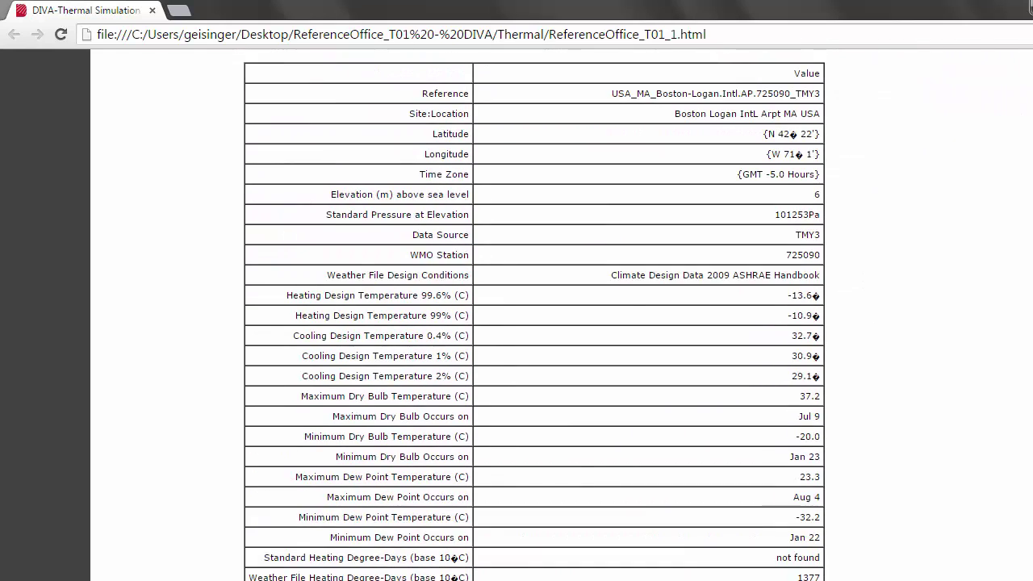
pyautogui.scroll(-4, 557, 323)
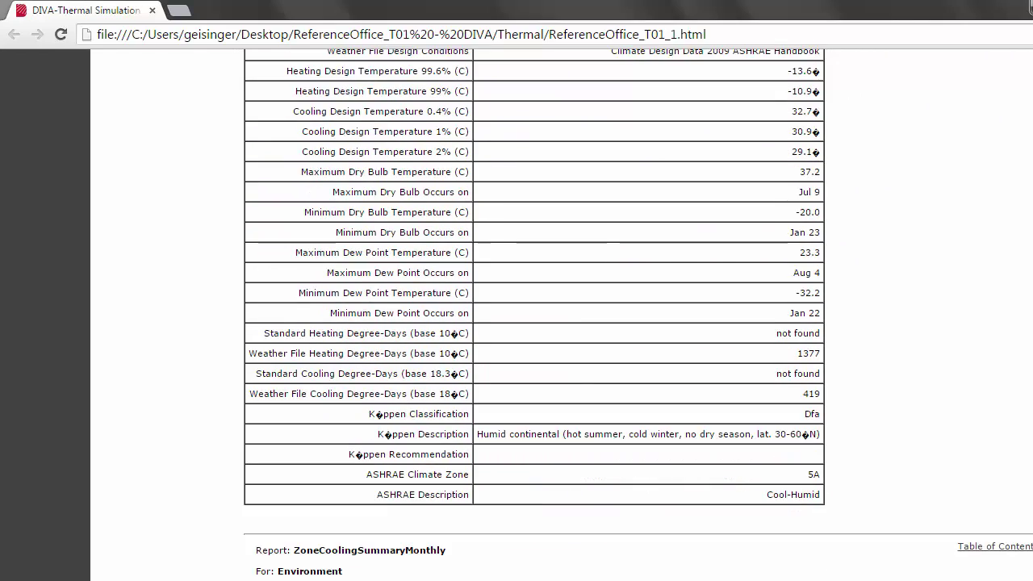
pyautogui.scroll(-5, 557, 322)
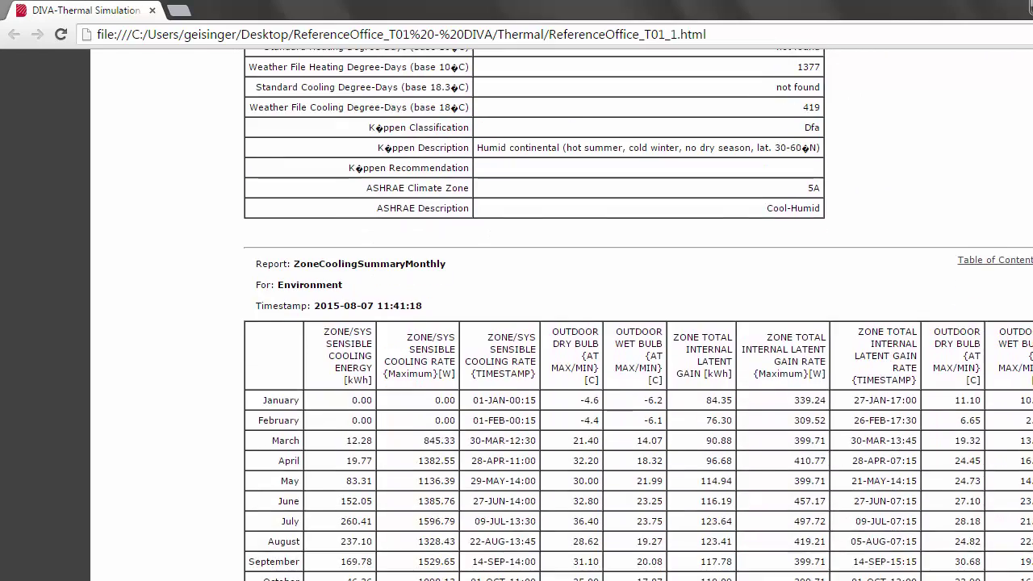
pyautogui.scroll(-2, 556, 323)
# Switch to Windows Explorer and open the Thermal folder inside ReferenceOffice_T01 - DIVA.
pyautogui.hotkey('alt', 'Tab')
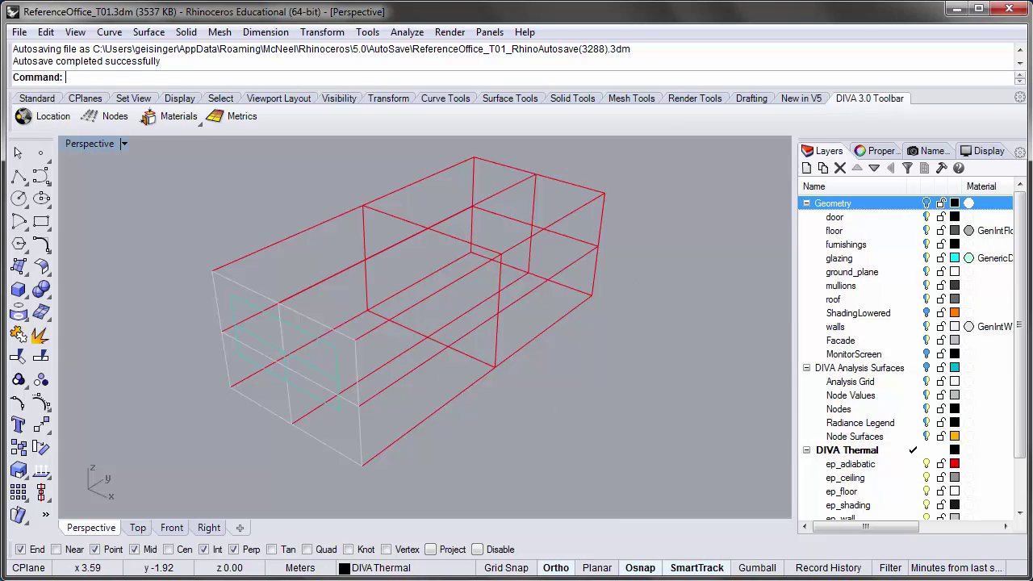
pyautogui.hotkey('alt', 'Tab')
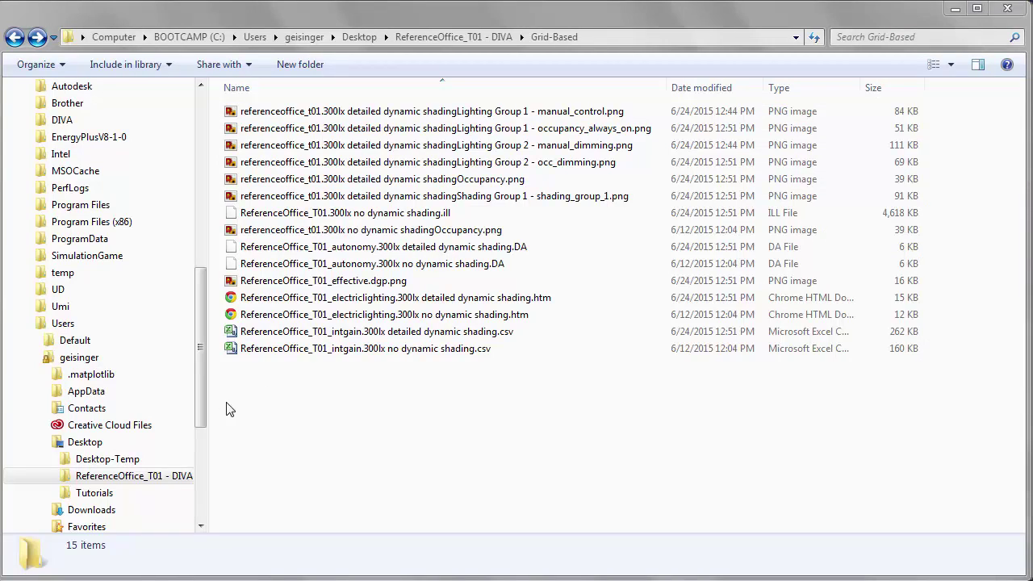
pyautogui.click(119, 482)
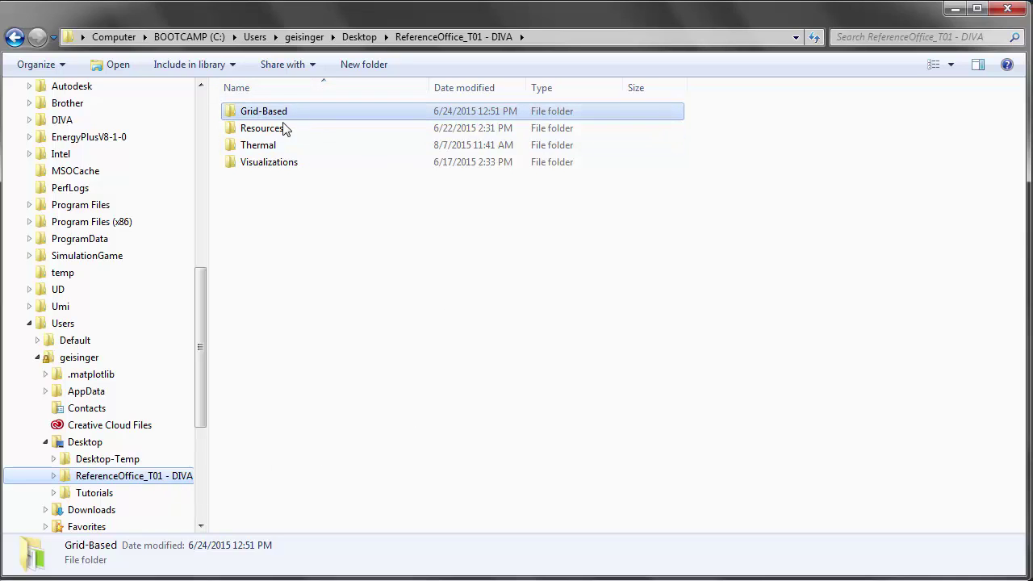
pyautogui.click(272, 148)
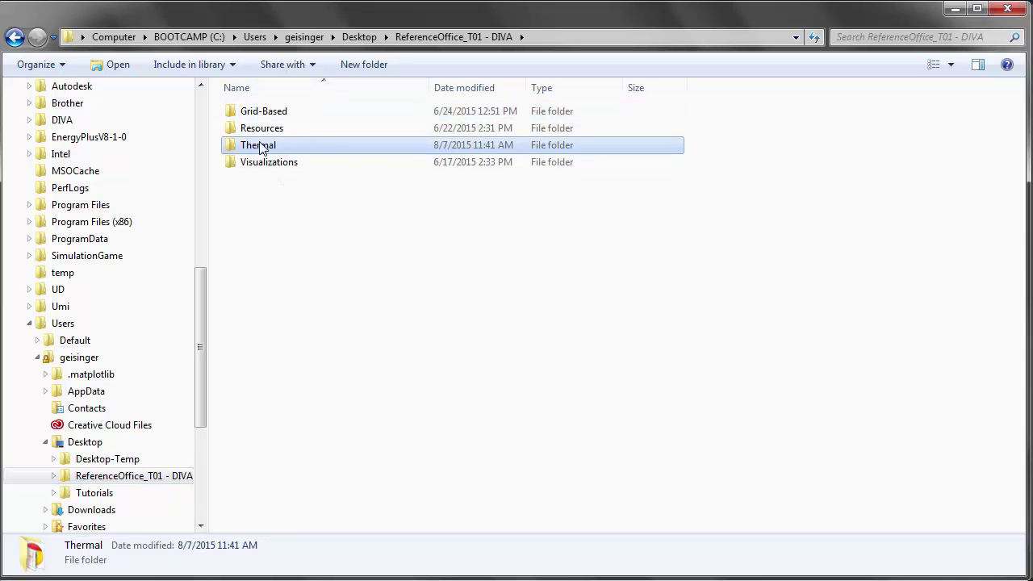
pyautogui.doubleClick(290, 148)
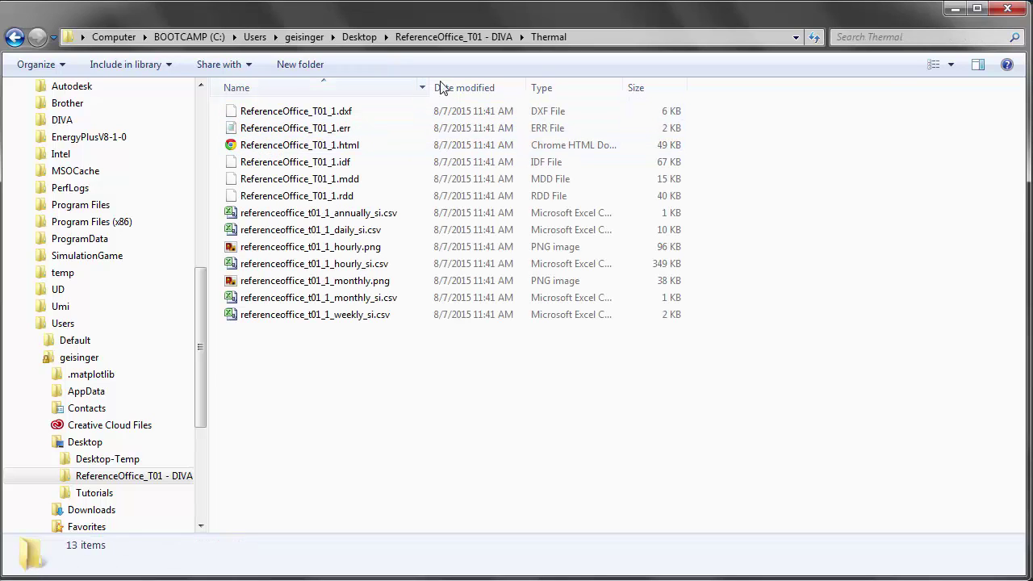
# Widen the Name column of the file list and open referenceoffice_t01_1_annually_si.csv in Excel.
pyautogui.moveTo(430, 87); pyautogui.dragTo(500, 89)
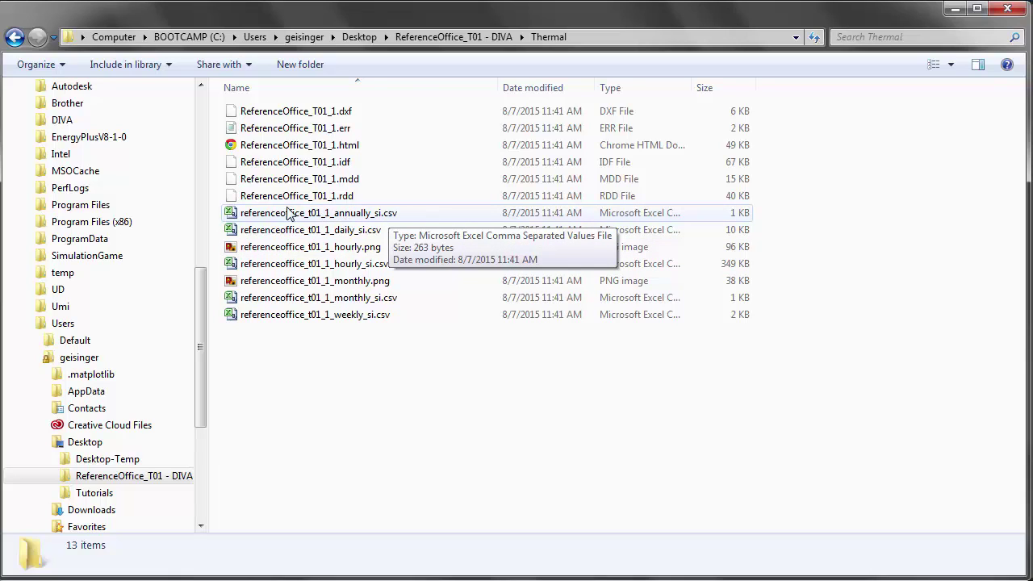
pyautogui.click(247, 212)
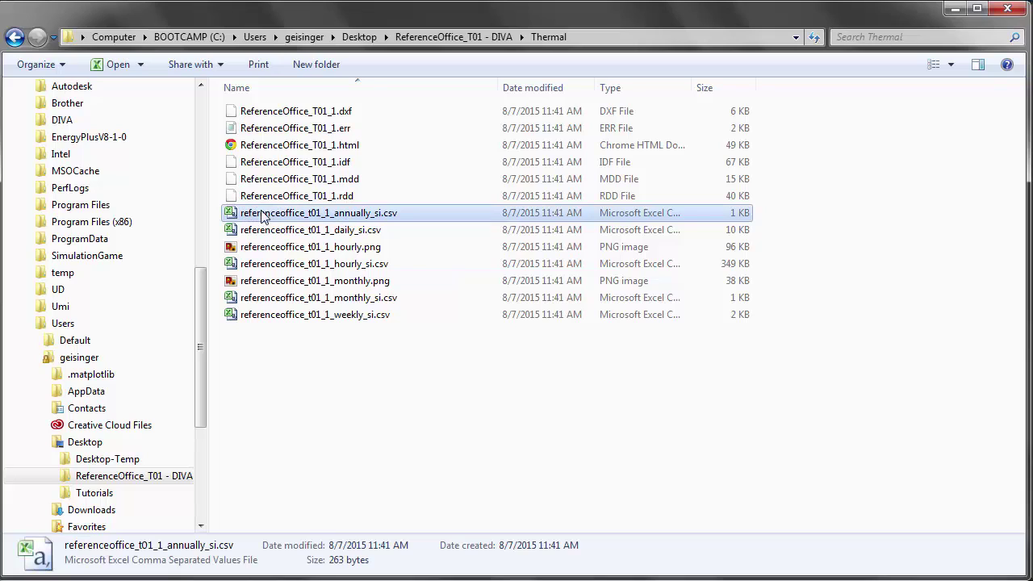
pyautogui.doubleClick(348, 220)
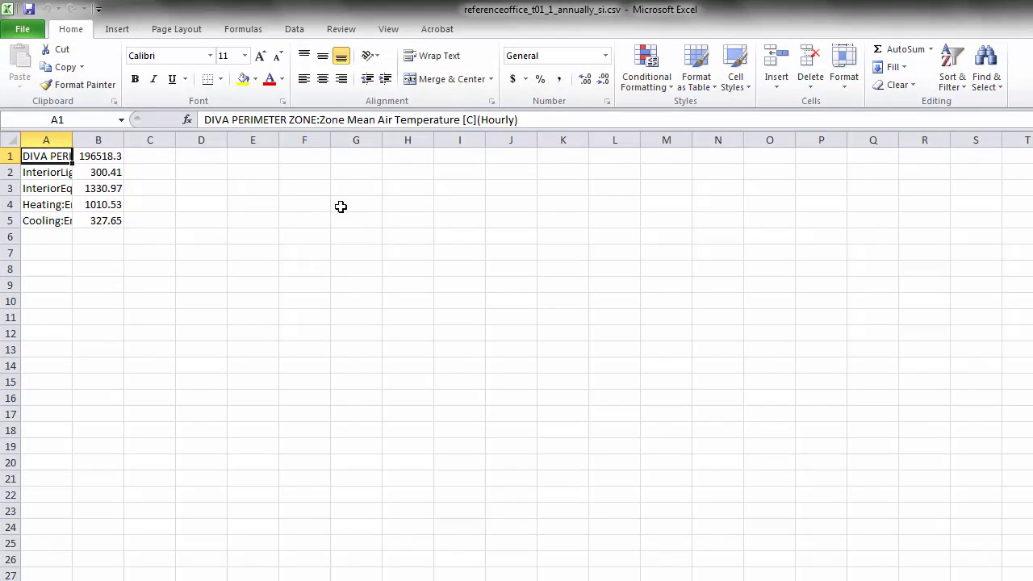
# Widen columns A and B so that the full output labels and annual values can be read.
pyautogui.moveTo(73, 140); pyautogui.dragTo(161, 139)
pyautogui.moveTo(211, 140); pyautogui.dragTo(296, 140)
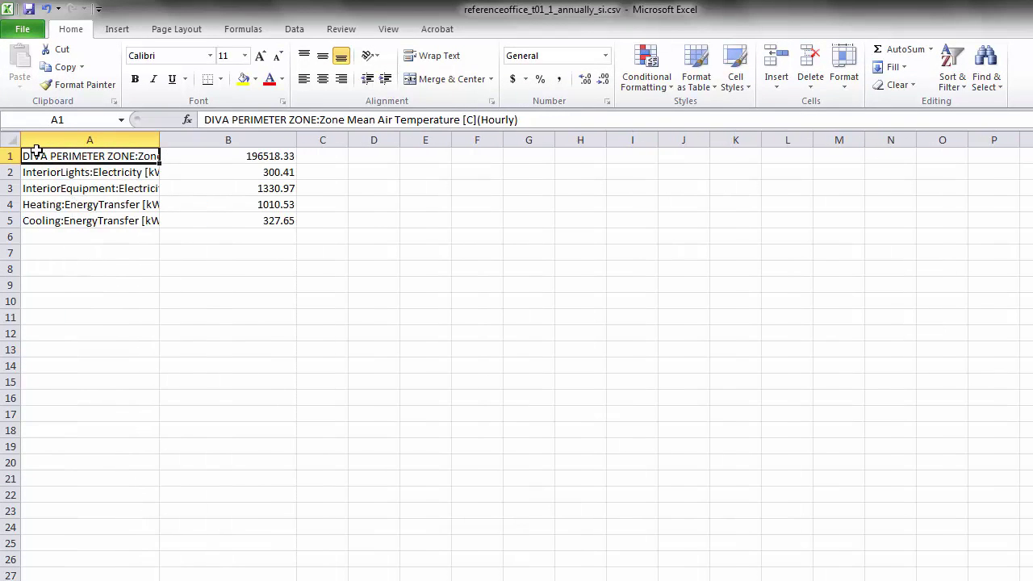
pyautogui.moveTo(159, 140); pyautogui.dragTo(312, 140)
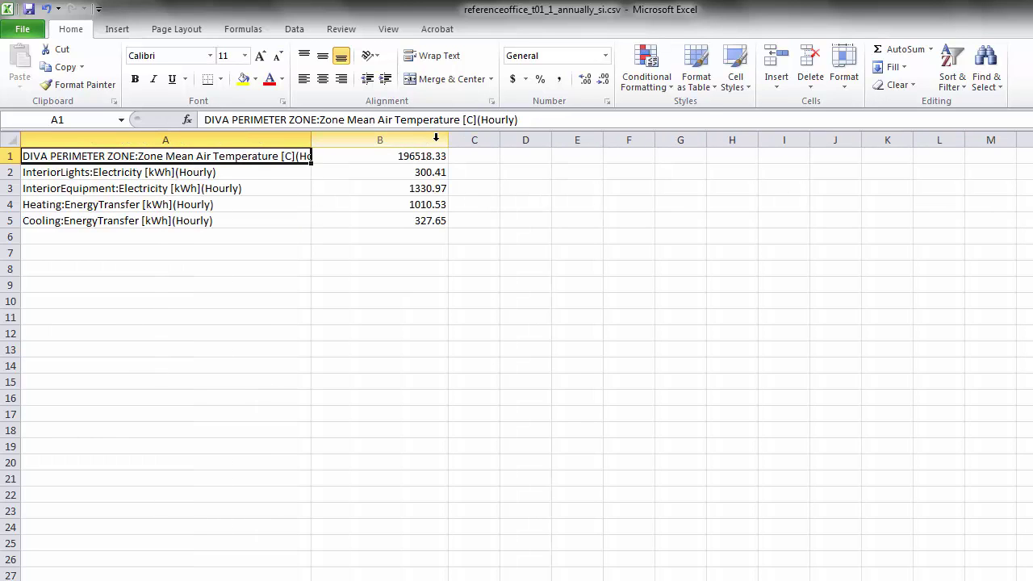
pyautogui.moveTo(446, 139); pyautogui.dragTo(403, 139)
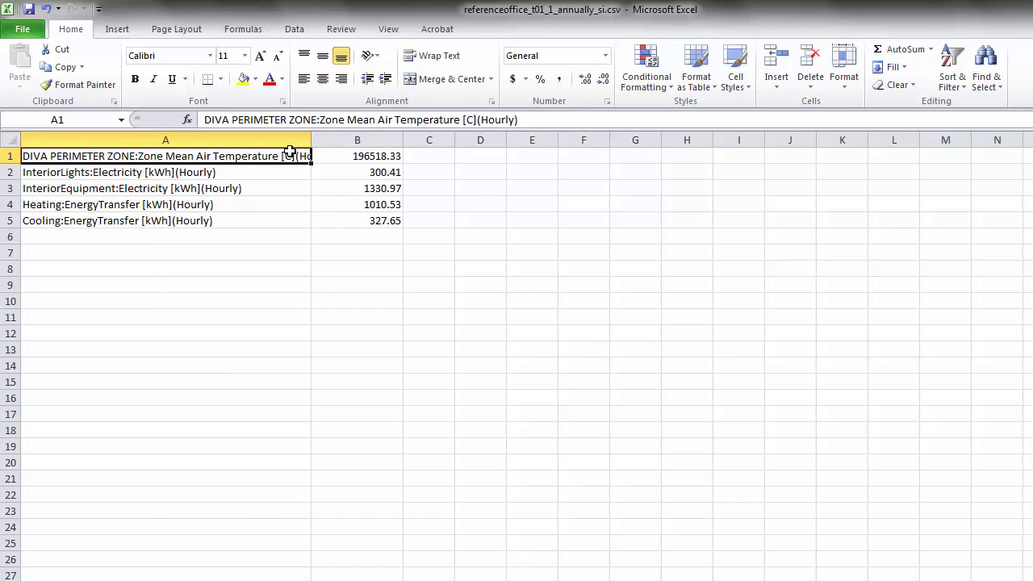
pyautogui.moveTo(317, 140); pyautogui.dragTo(376, 140)
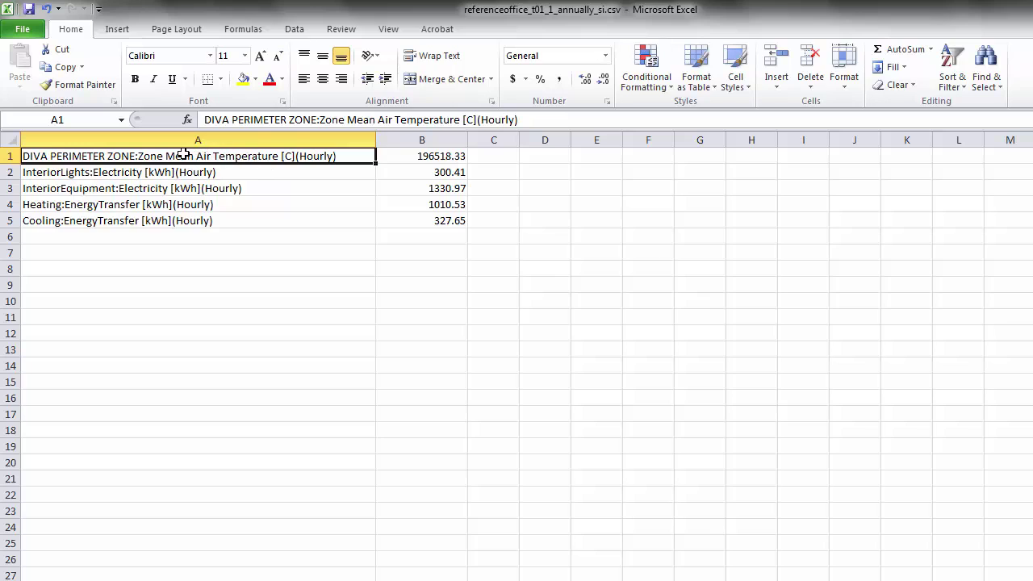
# Examine the zone mean air temperature row and the lighting, equipment, heating and cooling energy labels in rows 2 to 5.
pyautogui.click(438, 156)
pyautogui.moveTo(116, 158); pyautogui.dragTo(438, 157)
pyautogui.moveTo(74, 174); pyautogui.dragTo(77, 216)
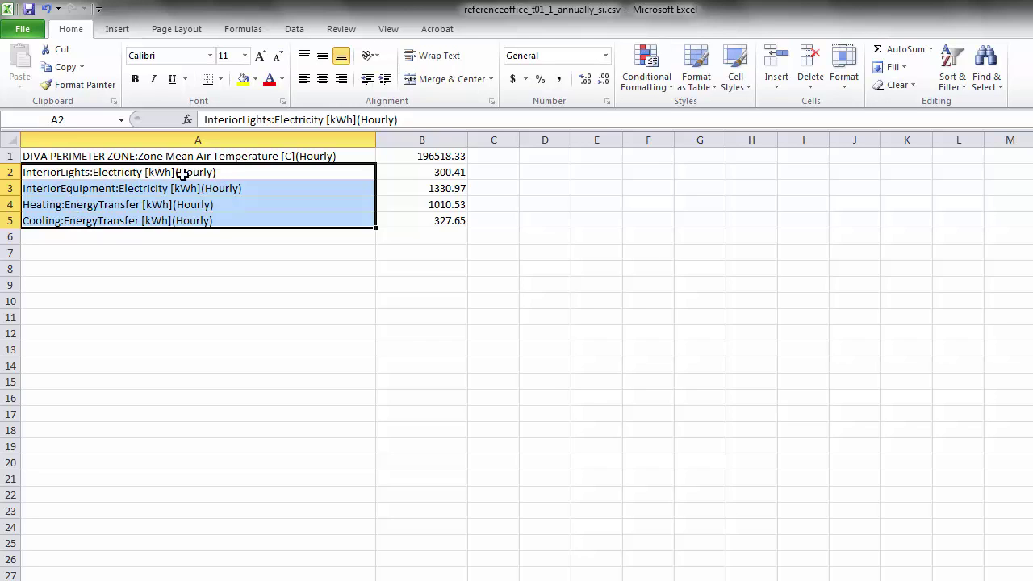
pyautogui.click(66, 178)
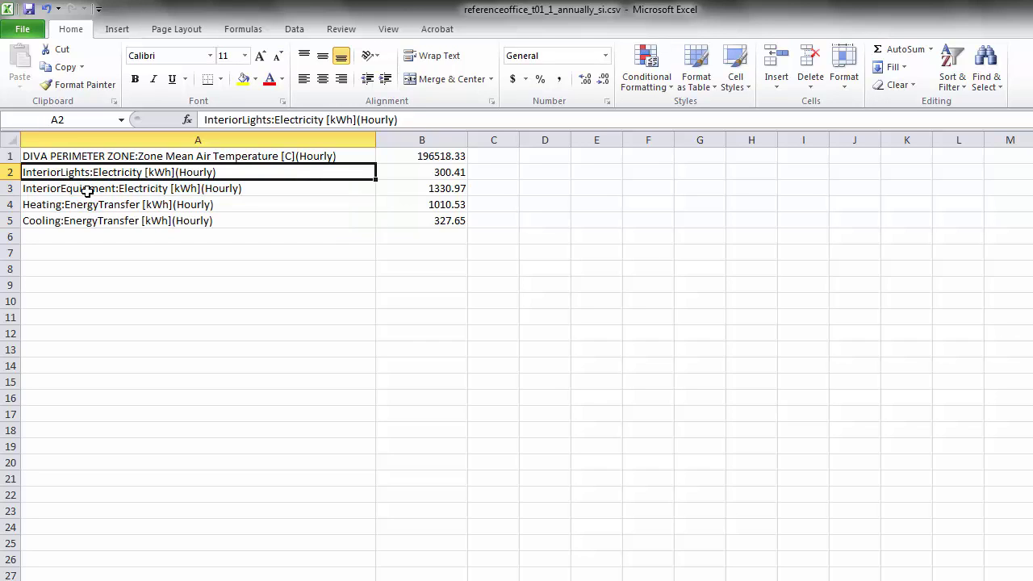
pyautogui.click(87, 191)
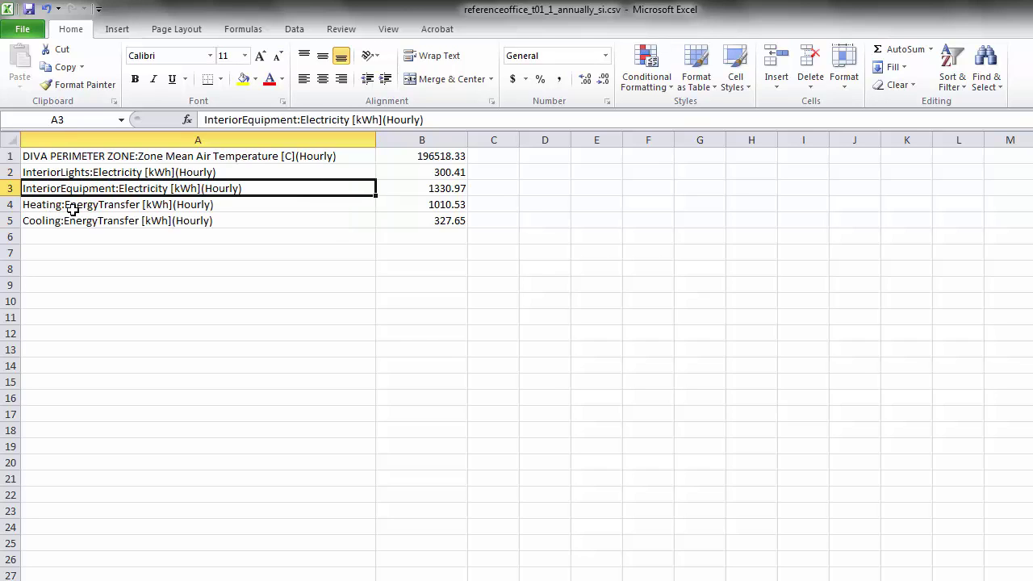
# Total the annual lighting, equipment, heating and cooling energy in cell B7 with the formula =SUM(B2:B6).
pyautogui.click(429, 173)
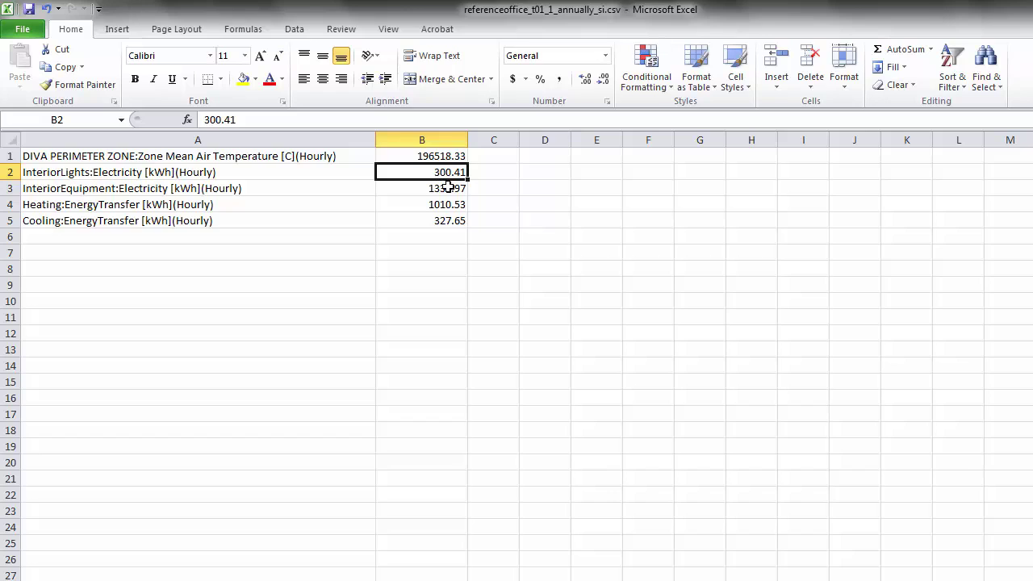
pyautogui.click(447, 251)
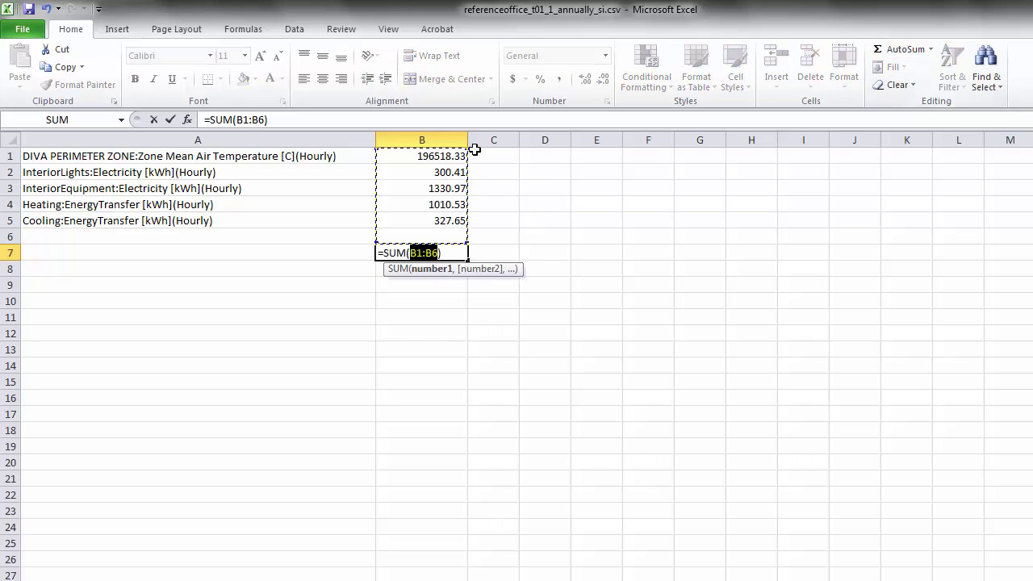
pyautogui.moveTo(467, 148); pyautogui.dragTo(463, 163)
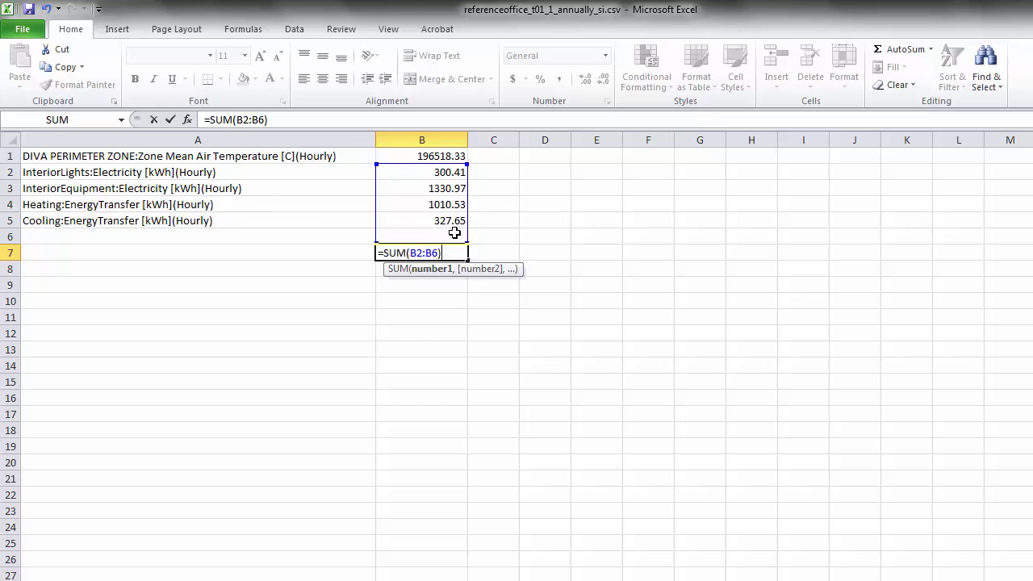
pyautogui.press('Return')
pyautogui.click(440, 256)
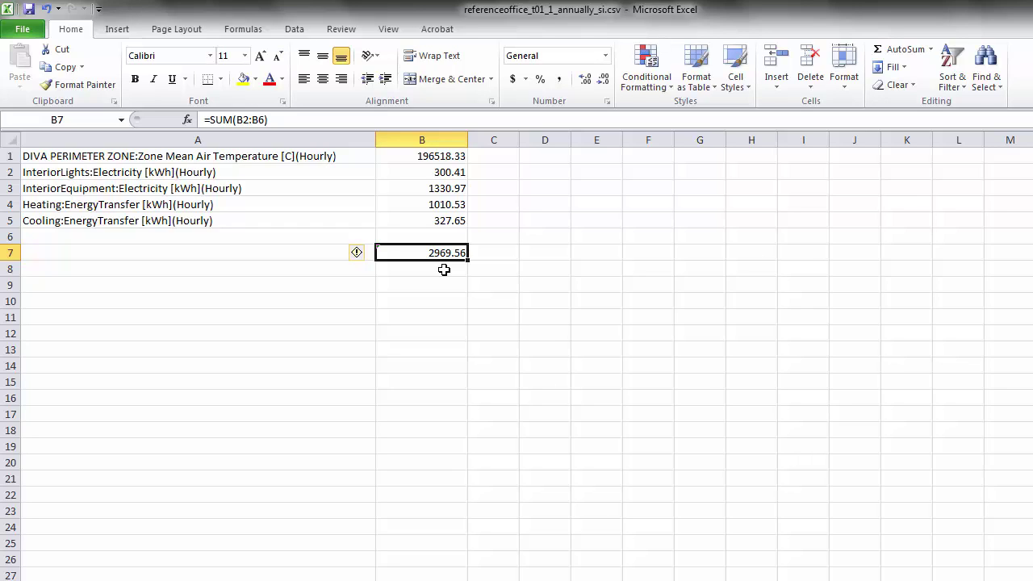
pyautogui.click(443, 270)
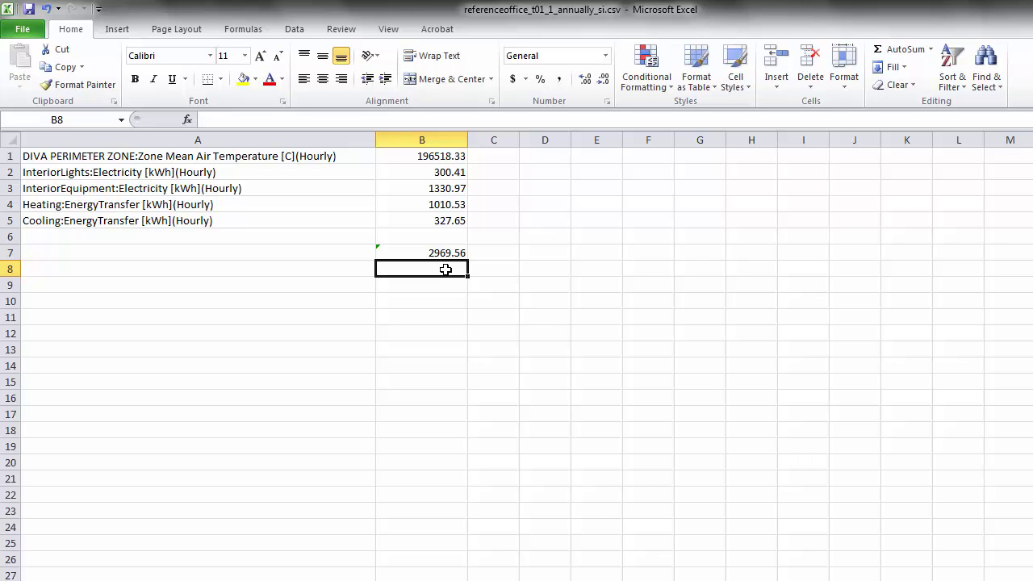
# Switch to Rhino, turn on the Geometry layer and measure the GenericFloor surface with the Area command.
pyautogui.hotkey('alt', 'Tab')
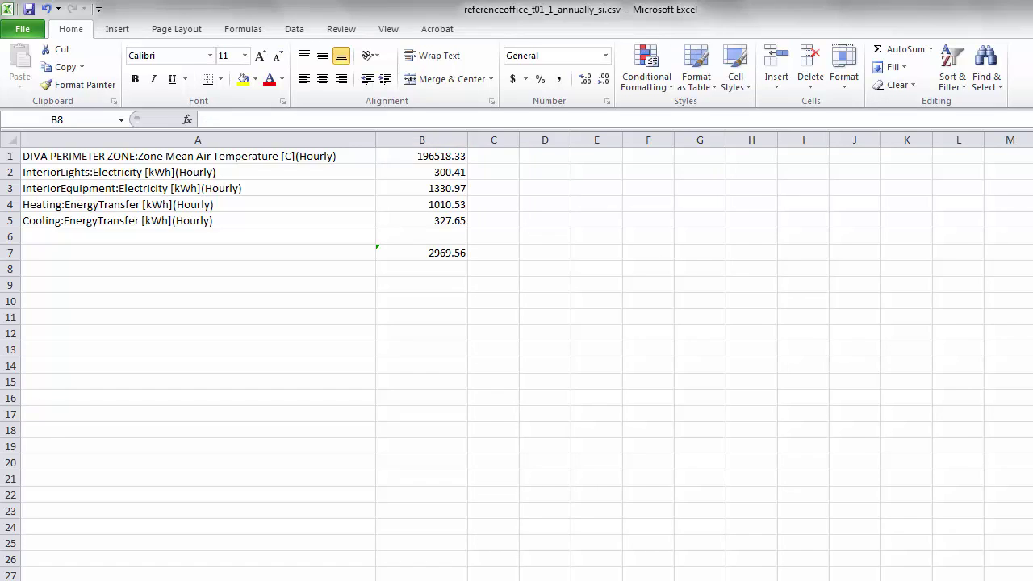
pyautogui.write('Area')
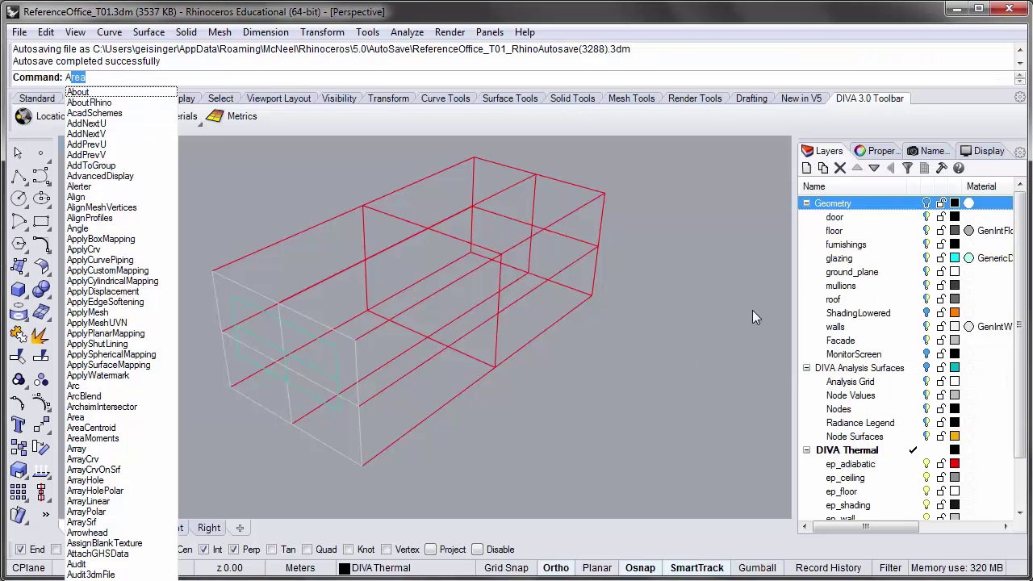
pyautogui.click(926, 203)
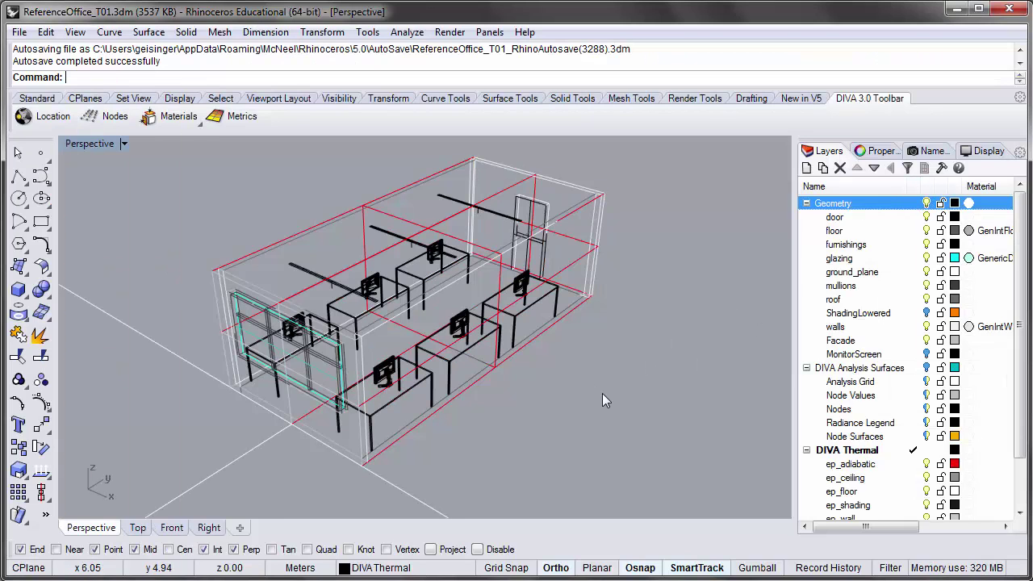
pyautogui.write('rea')
pyautogui.press('Return')
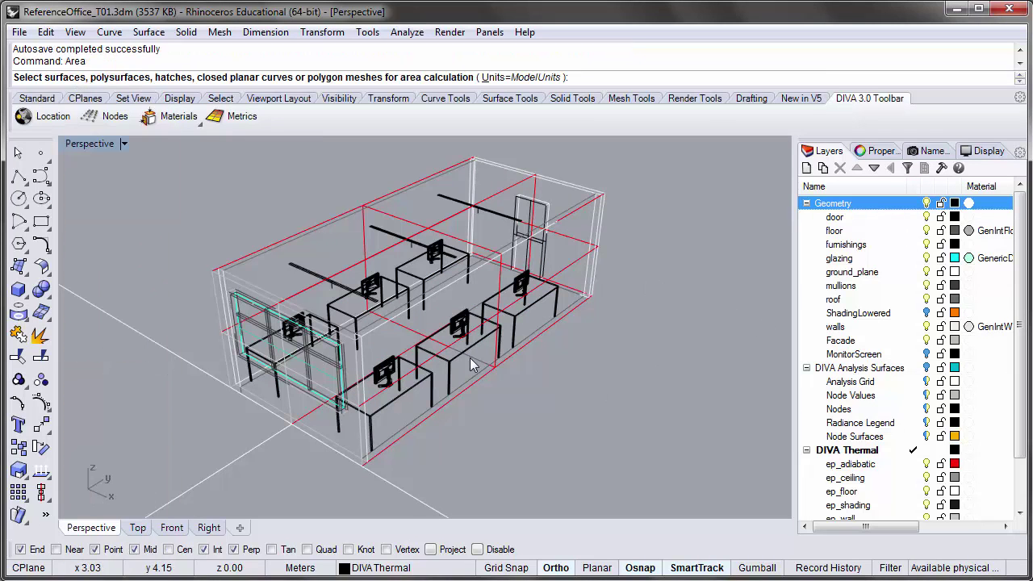
pyautogui.click(476, 362)
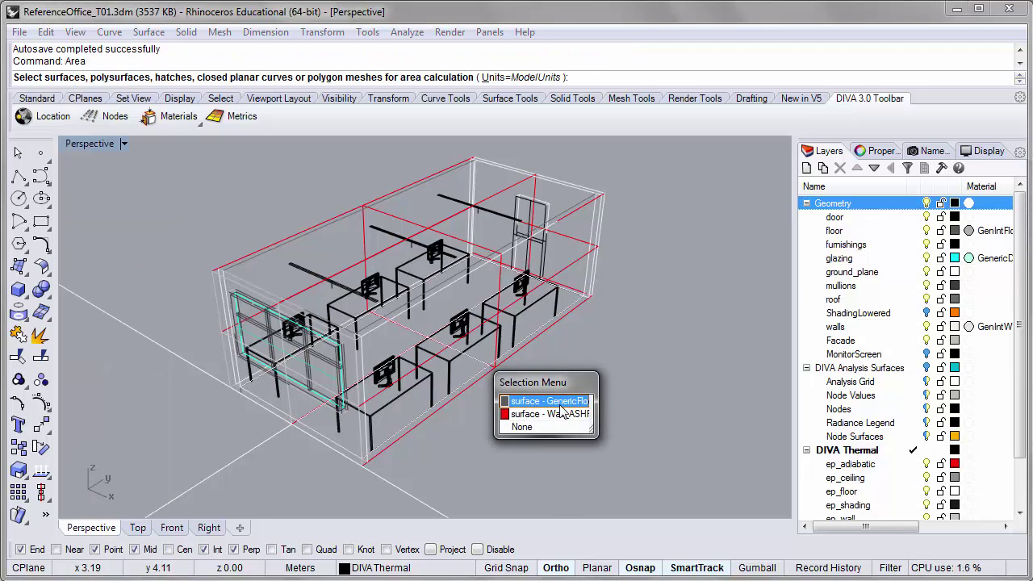
pyautogui.click(557, 401)
pyautogui.press('Return')
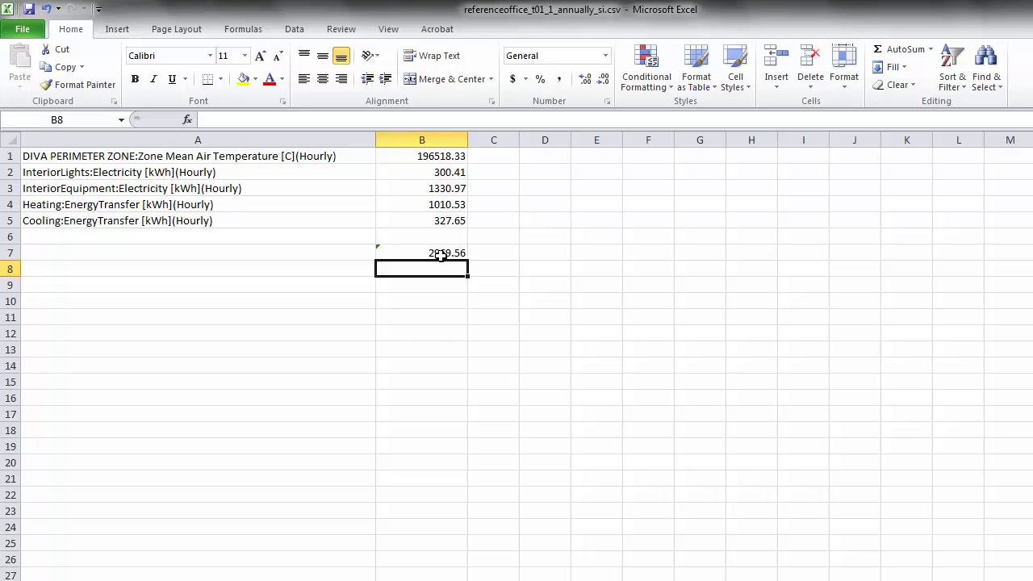
# Calculate the energy use per floor area in cell B8 of the Excel sheet with the formula =B7/29.52.
pyautogui.write('=')
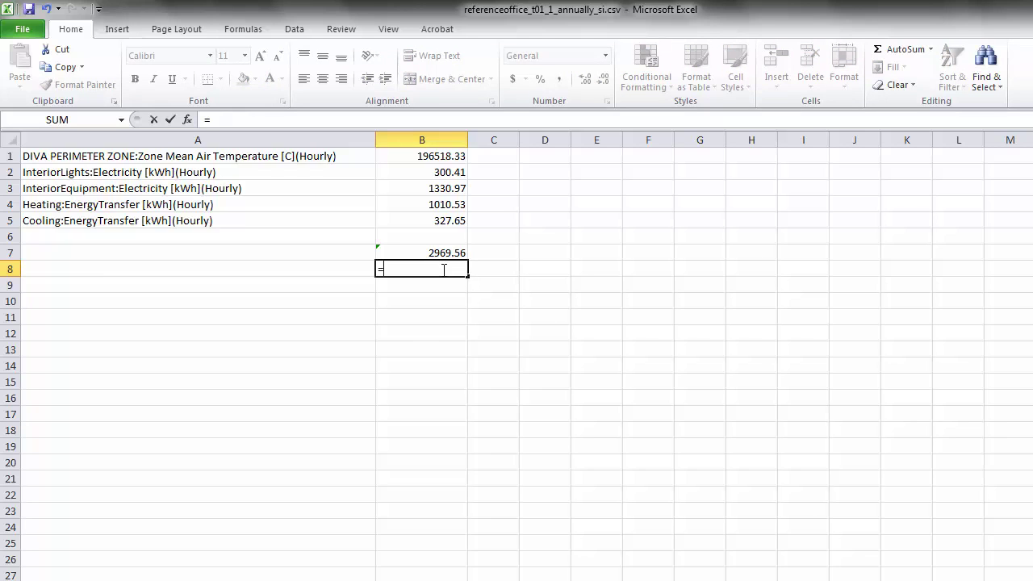
pyautogui.click(439, 252)
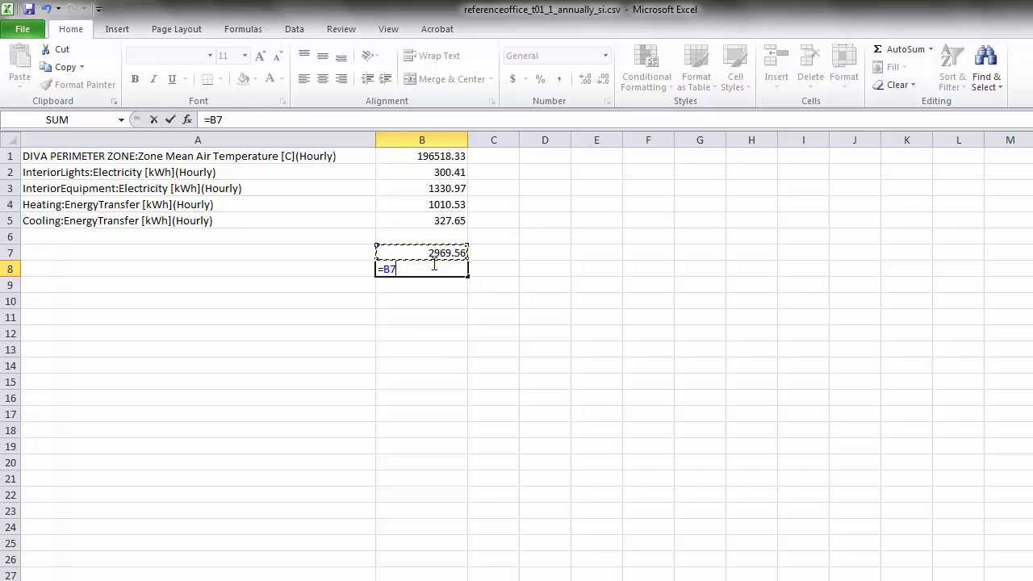
pyautogui.write('/29.52')
pyautogui.press('Return')
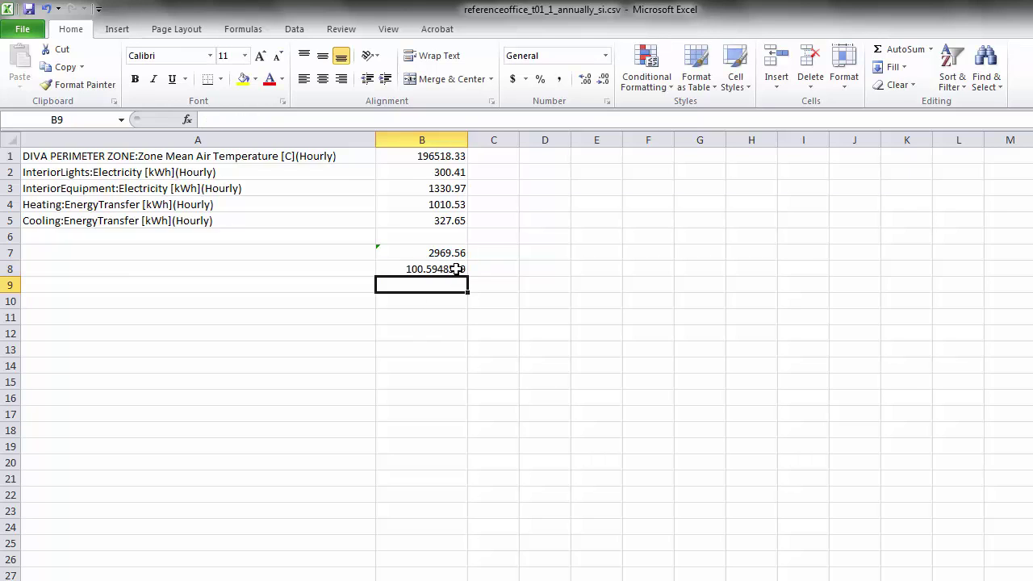
# Label the two results by entering "kWh total" in C7 and "kWh/m2 (EUI)" in C8.
pyautogui.click(496, 257)
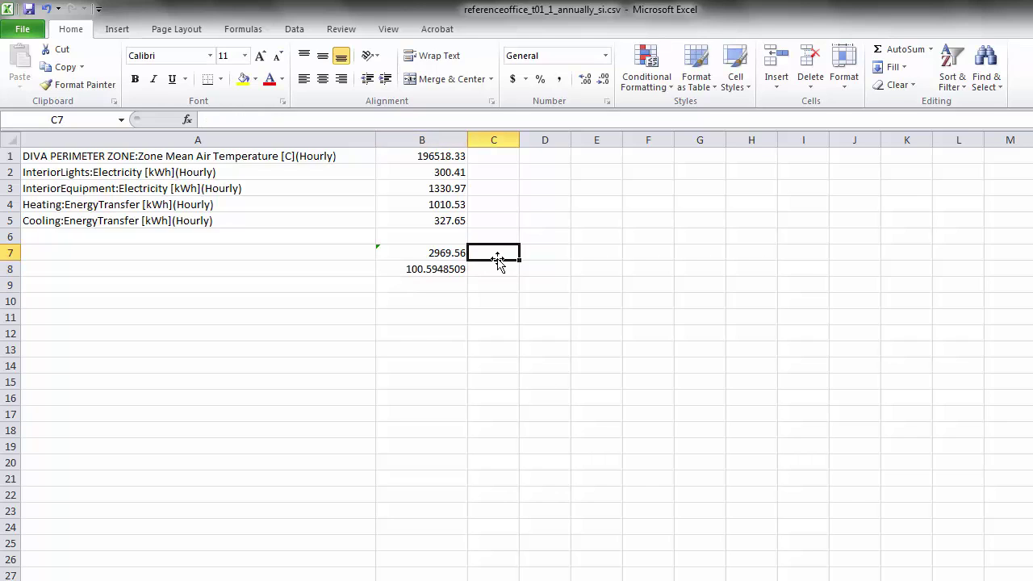
pyautogui.write('kwh total')
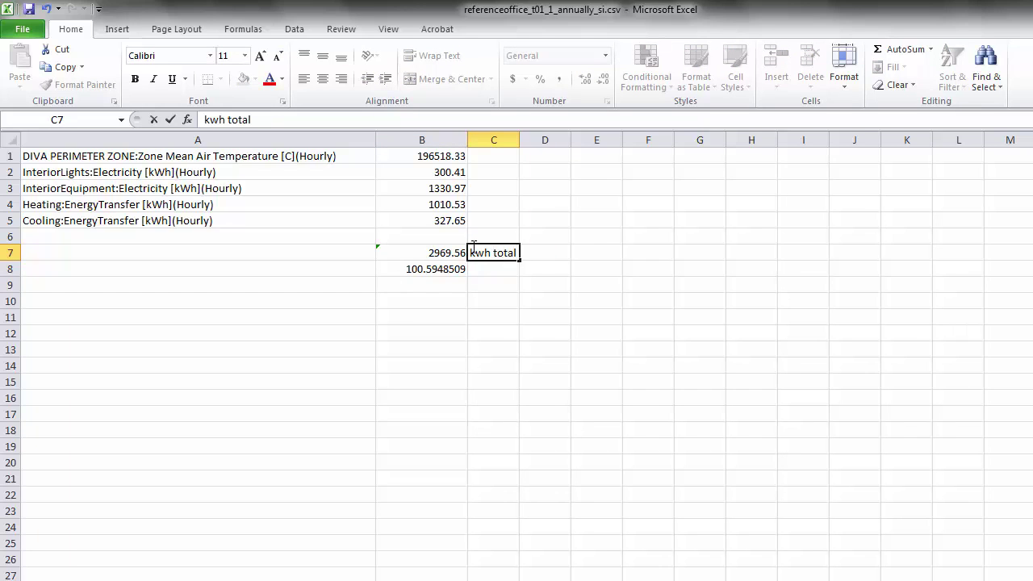
pyautogui.moveTo(483, 253); pyautogui.dragTo(475, 252)
pyautogui.write('W')
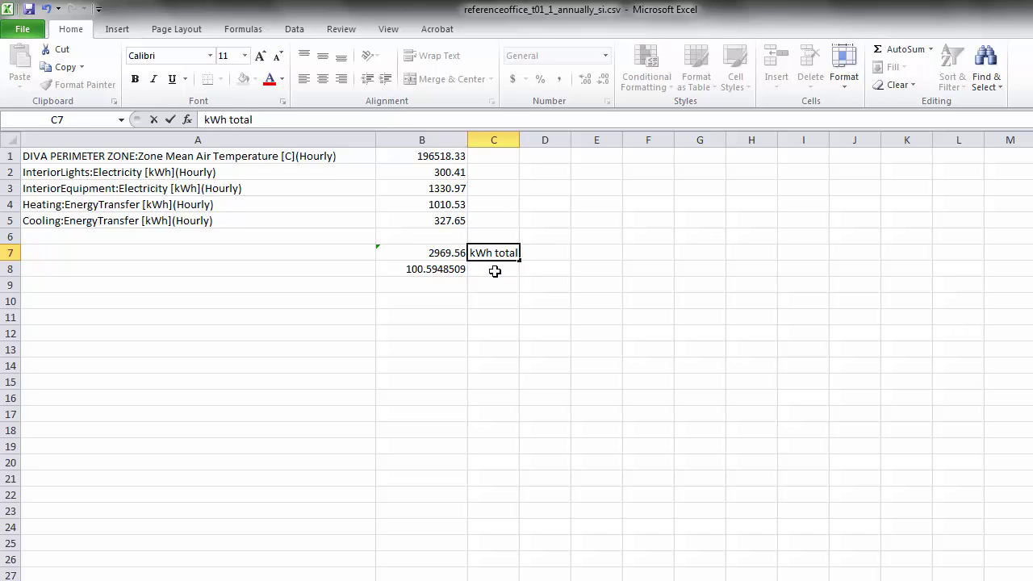
pyautogui.click(495, 271)
pyautogui.write('kWh/')
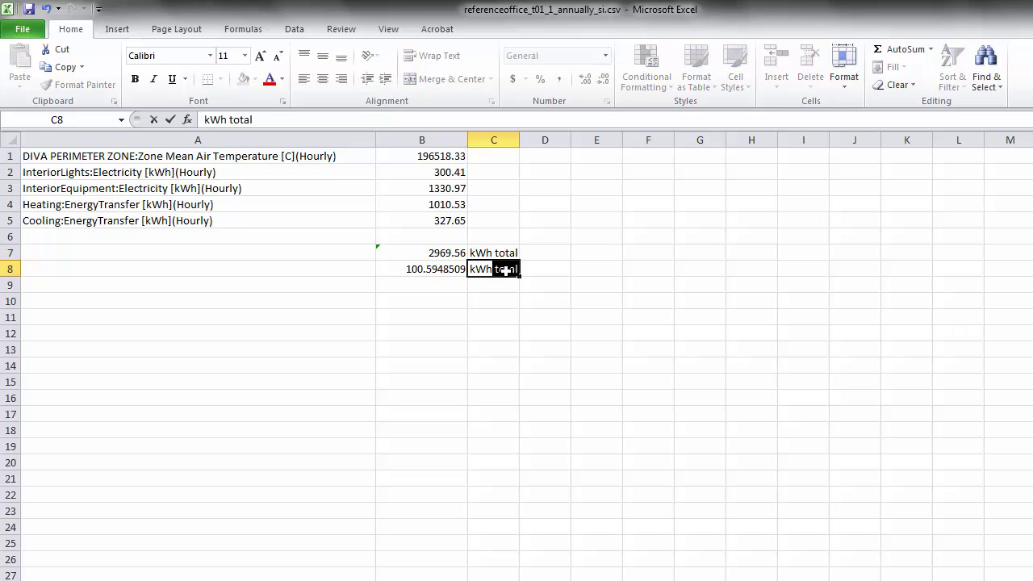
pyautogui.write('m2 (EUI')
pyautogui.press('Return')
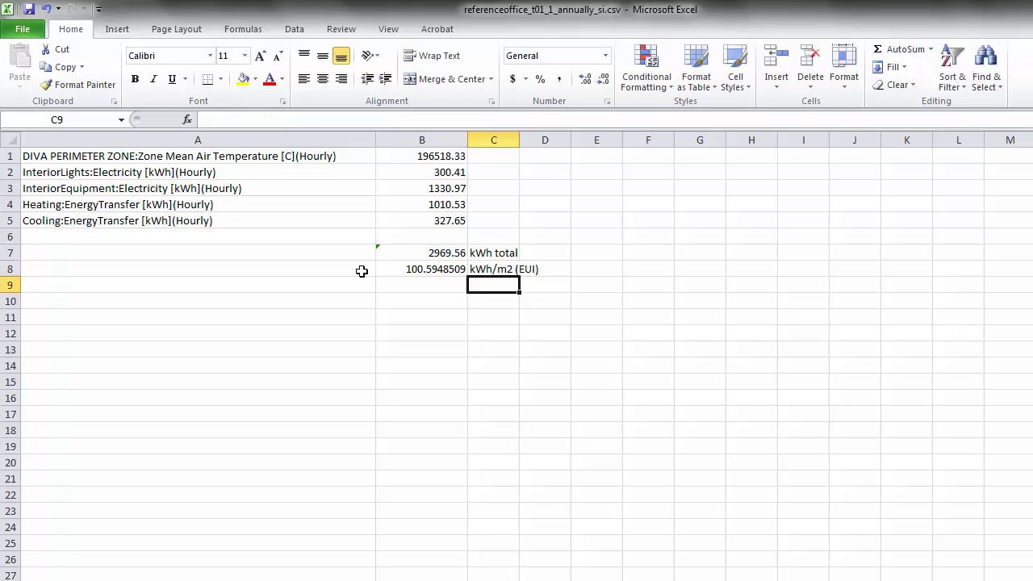
# Switch back to Rhino, make Geometry the current layer and hide the DIVA Thermal layer.
pyautogui.click(451, 269)
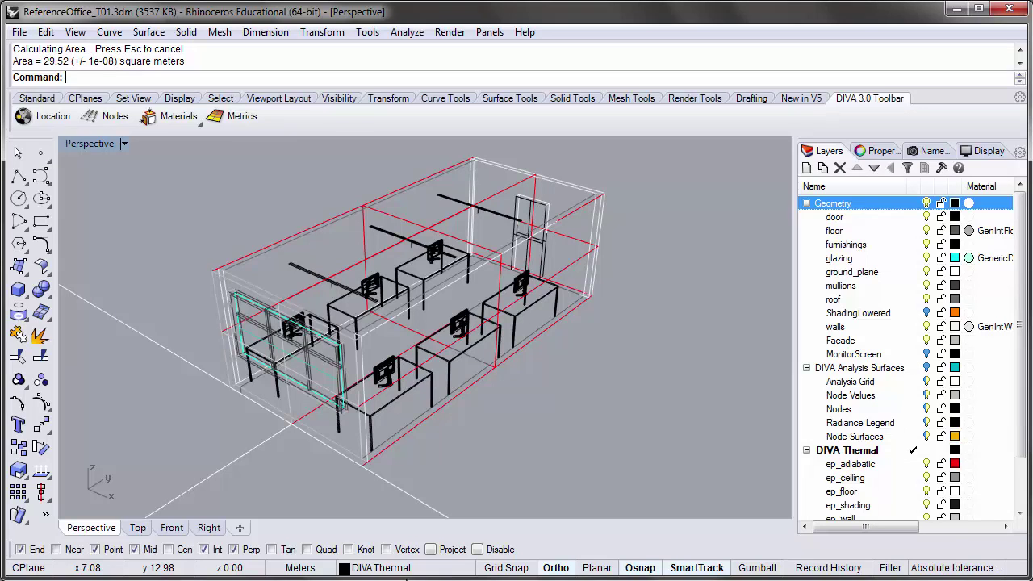
pyautogui.moveTo(581, 408); pyautogui.dragTo(645, 396, button='right')
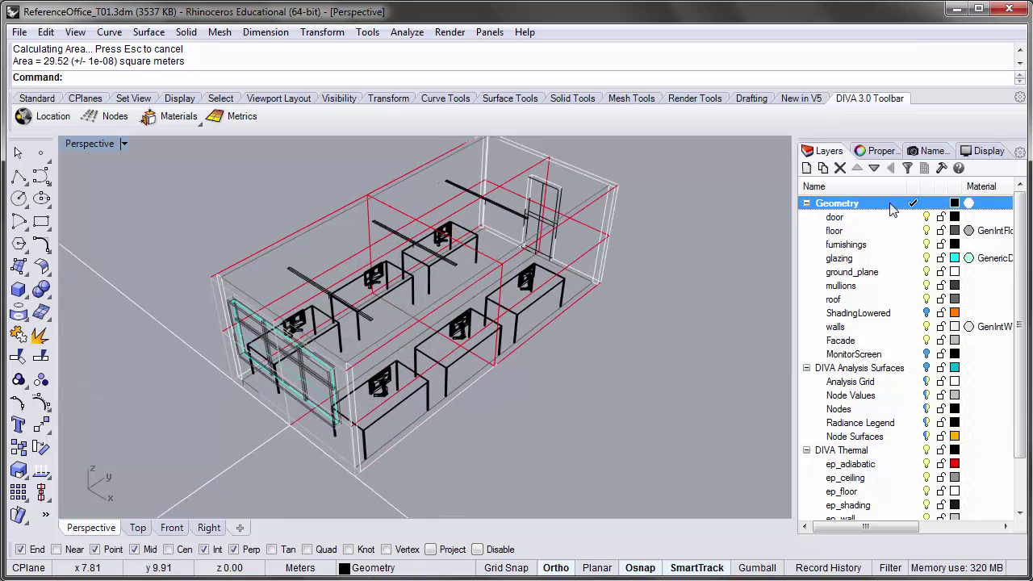
pyautogui.click(927, 451)
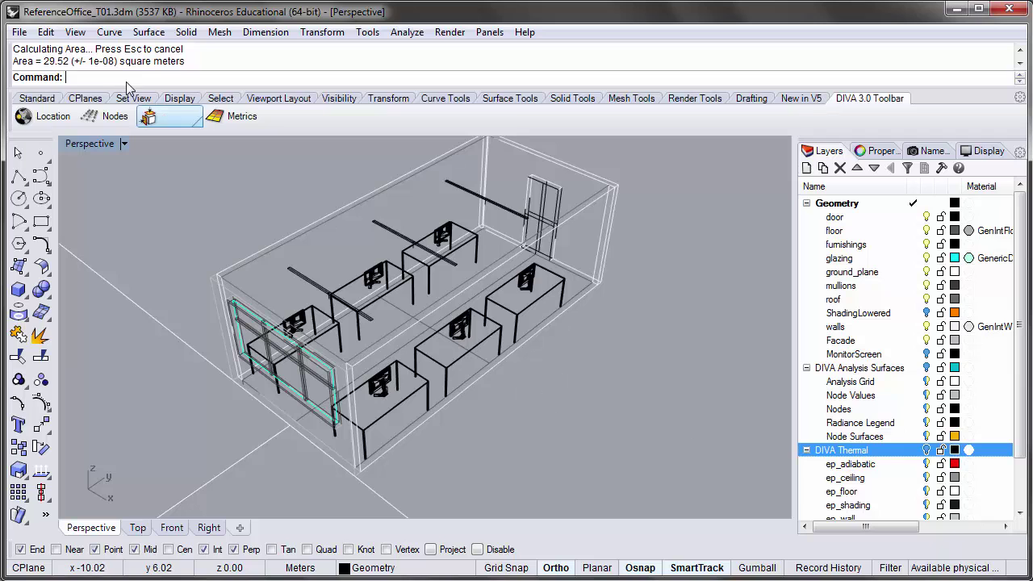
# Set the operation of Lighting Group no. 2 to Manual On/Off Switch in DIVA's detailed lighting controls and submit.
pyautogui.click(197, 128)
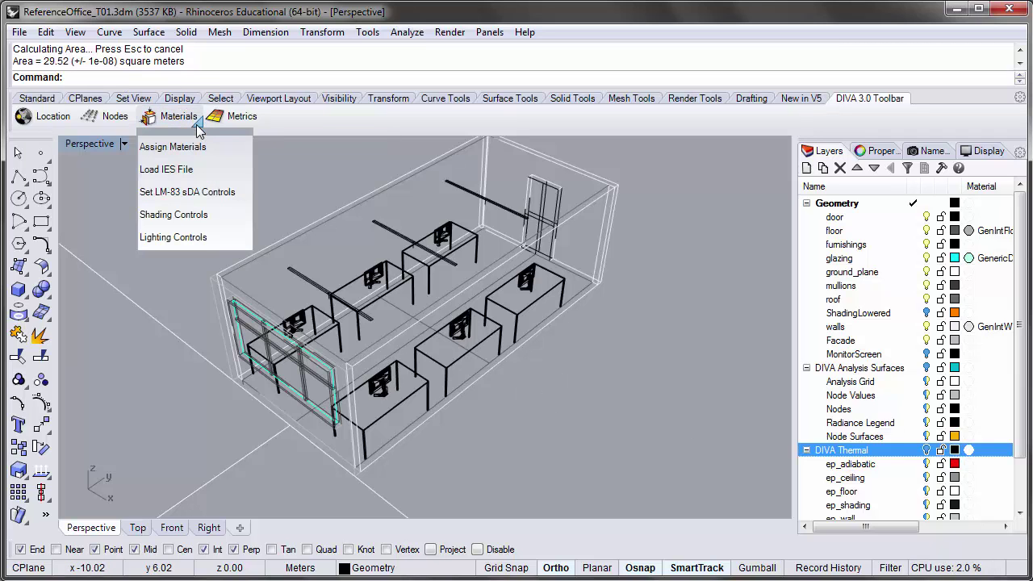
pyautogui.click(184, 237)
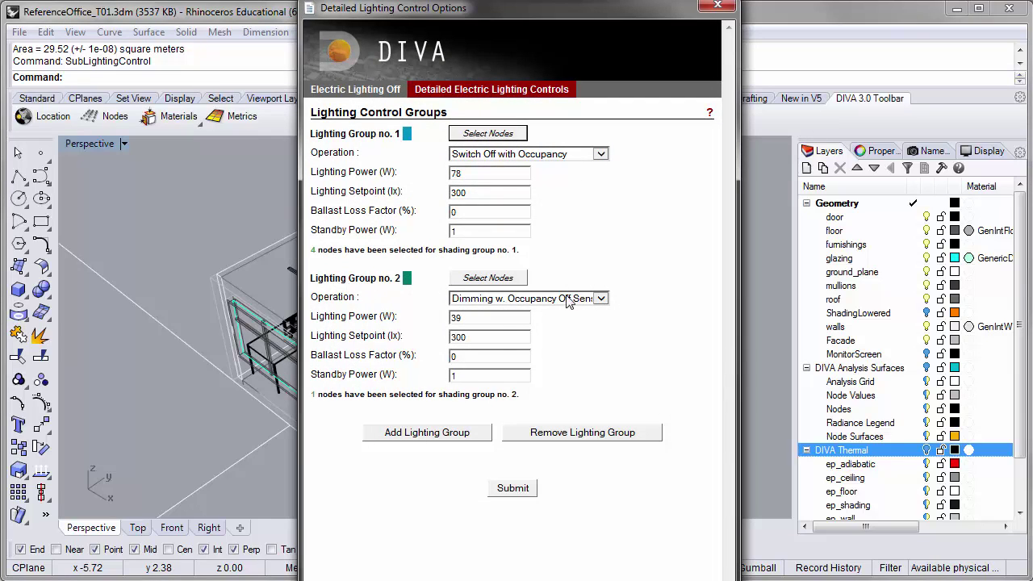
pyautogui.click(603, 302)
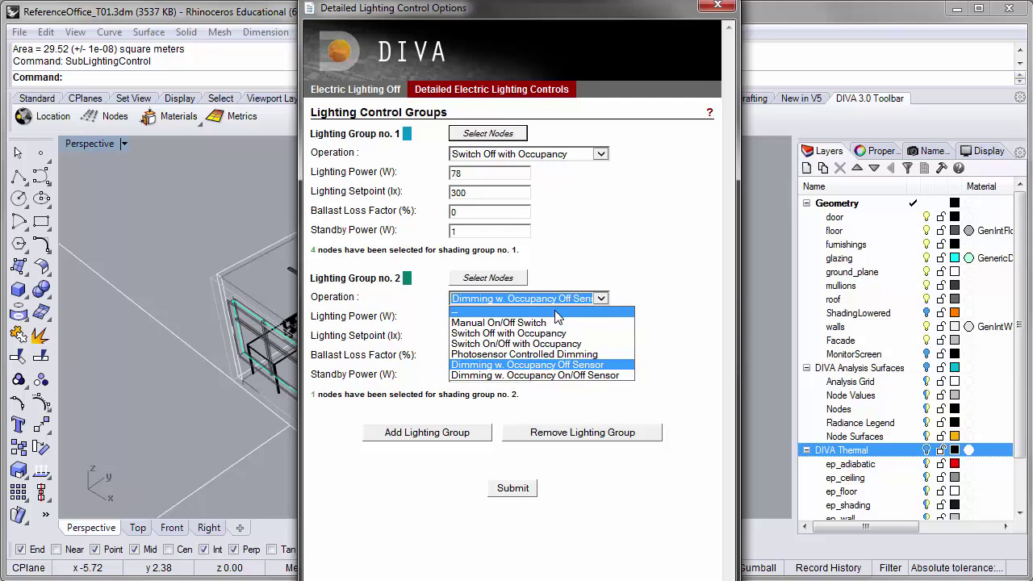
pyautogui.click(527, 324)
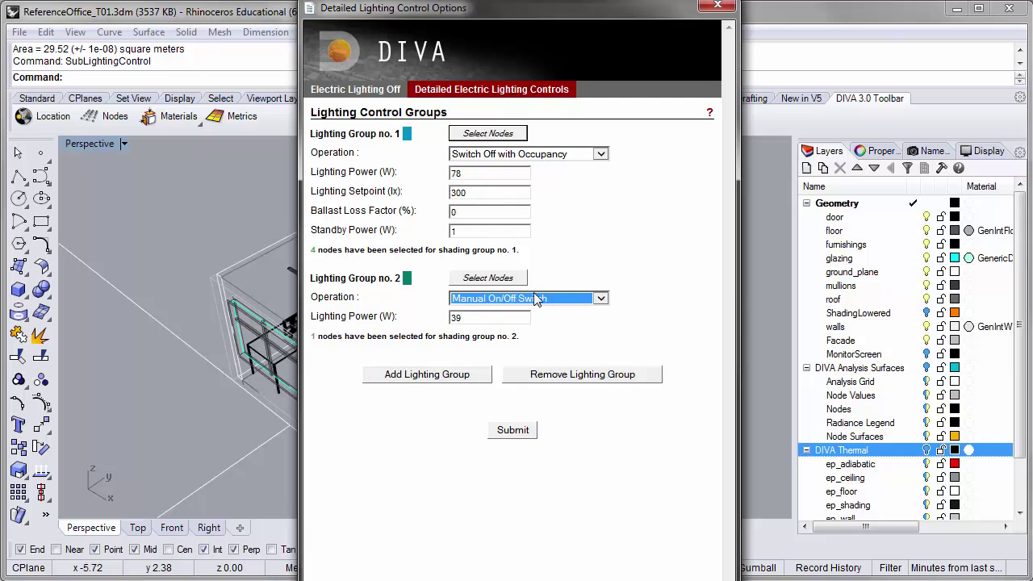
pyautogui.click(517, 436)
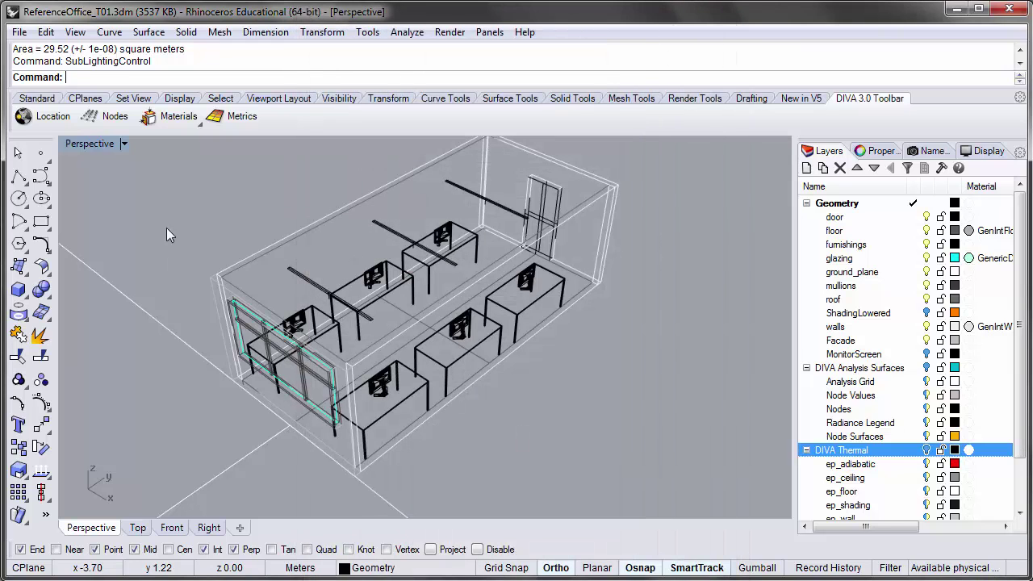
# Run a grid-based, climate-based Daylight Autonomy simulation with a 300 lux target, reusing the existing daylight coefficient (DC) files.
pyautogui.click(240, 119)
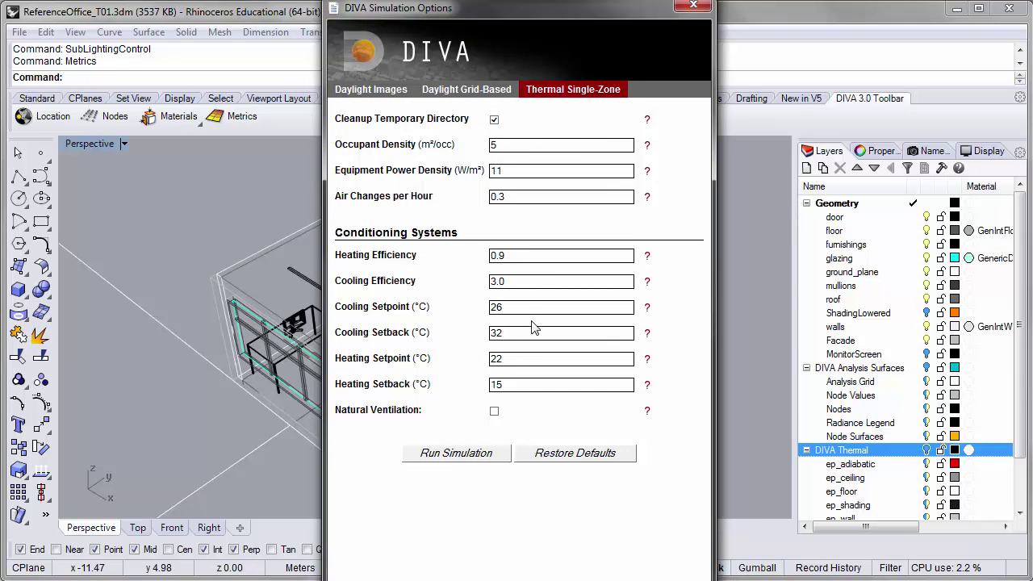
pyautogui.click(487, 95)
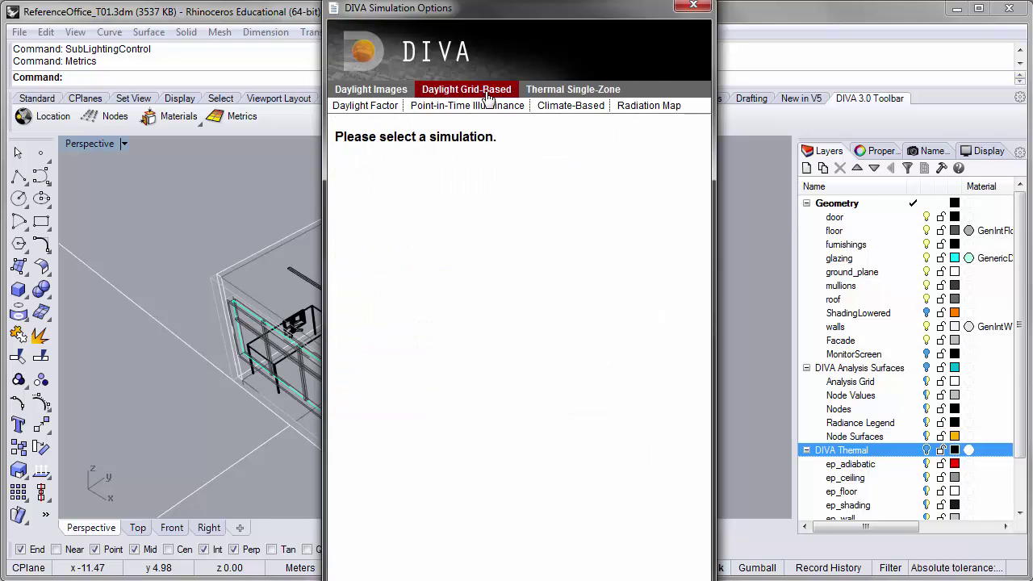
pyautogui.click(588, 107)
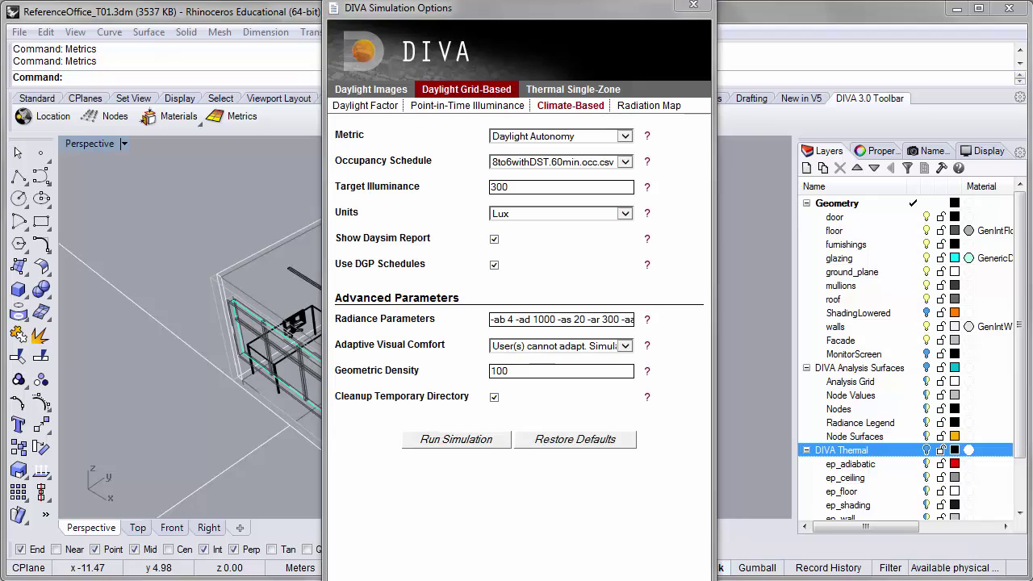
pyautogui.click(467, 445)
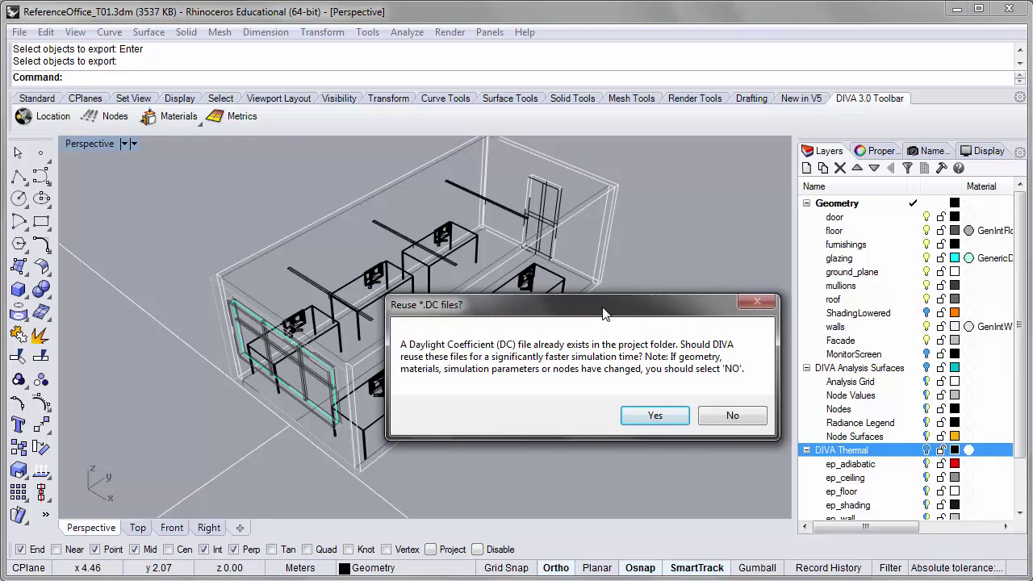
pyautogui.moveTo(556, 321)
pyautogui.mouseDown()
pyautogui.moveTo(537, 319)
pyautogui.moveTo(544, 316)
pyautogui.mouseUp()
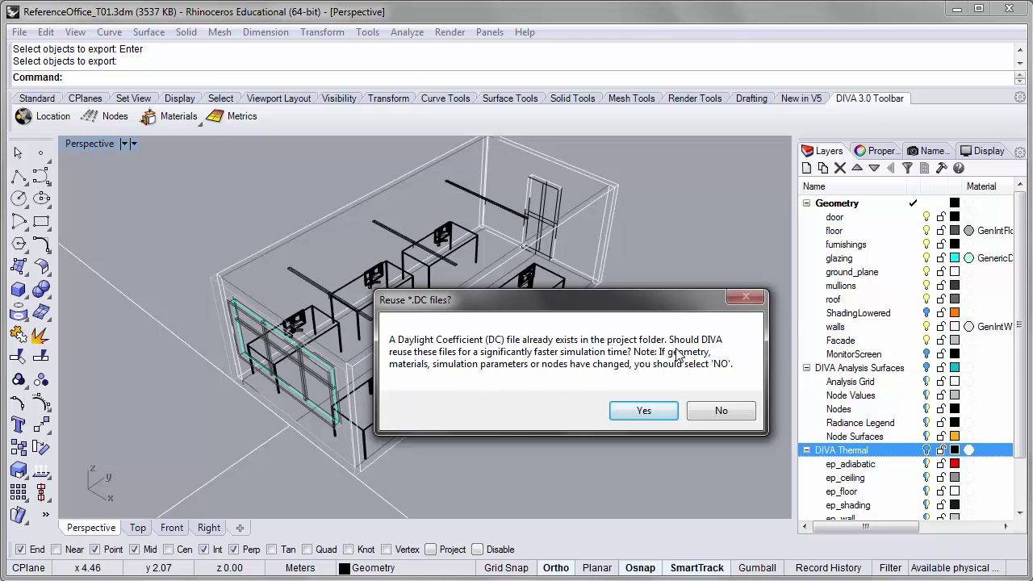
pyautogui.click(646, 412)
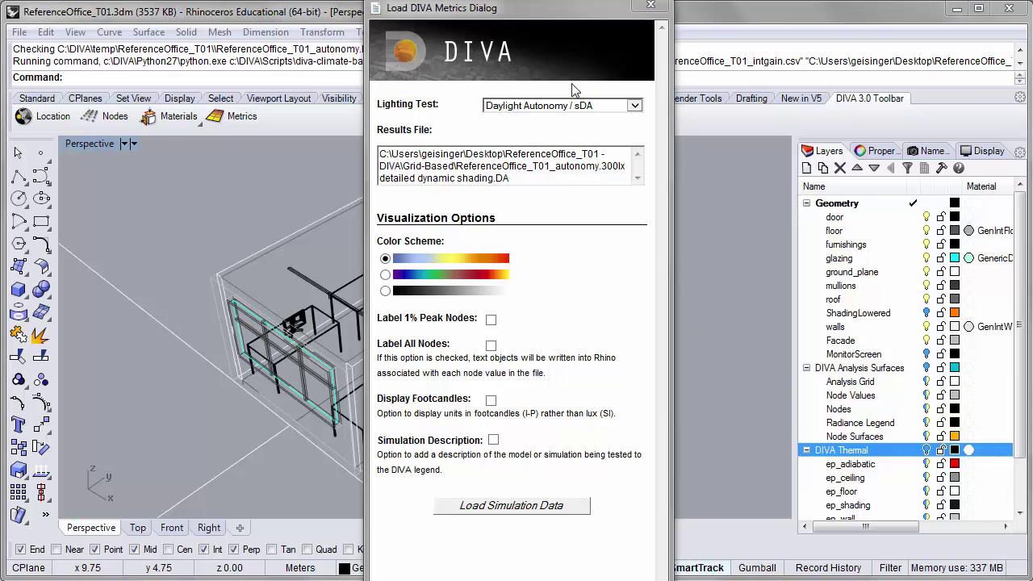
# Load the Daylight Autonomy simulation data and examine the Daysim report's lighting energy use and the lighting and shading group schedules.
pyautogui.click(533, 507)
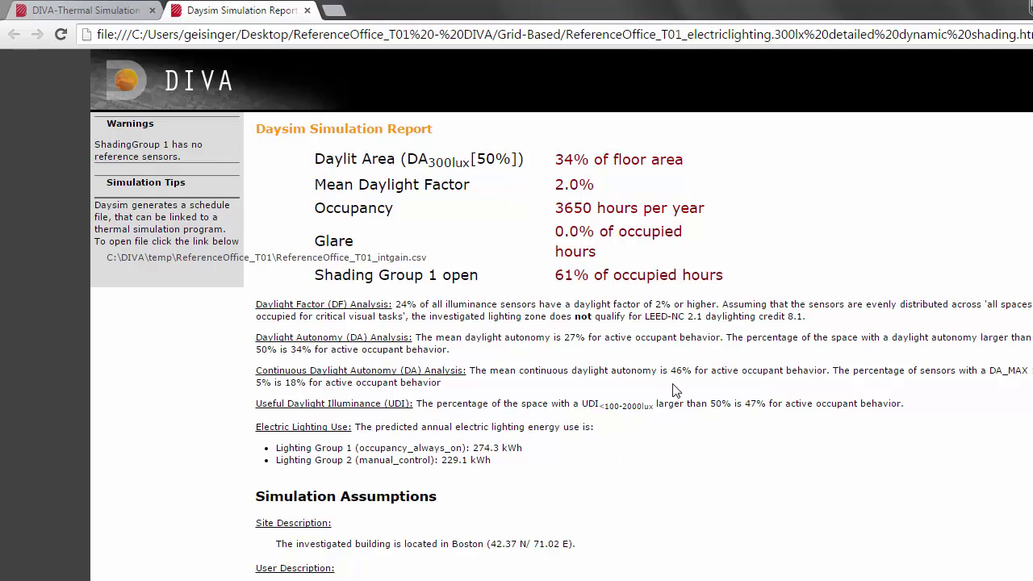
pyautogui.scroll(-11, 516, 323)
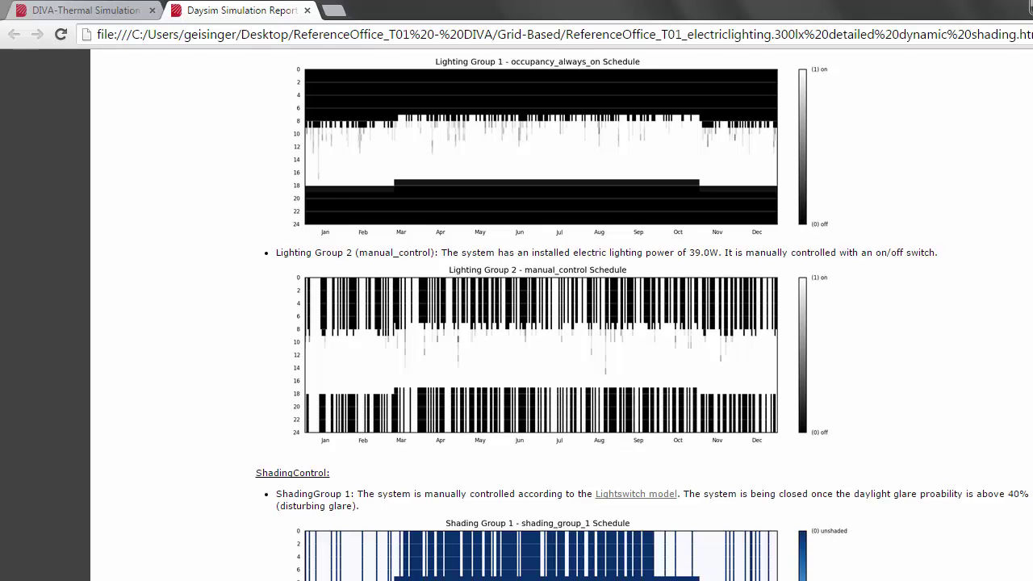
# Switch back to Rhino, show DIVA Thermal as the current layer, and hide the Geometry and DIVA Analysis Surfaces layers.
pyautogui.hotkey('alt', 'Tab')
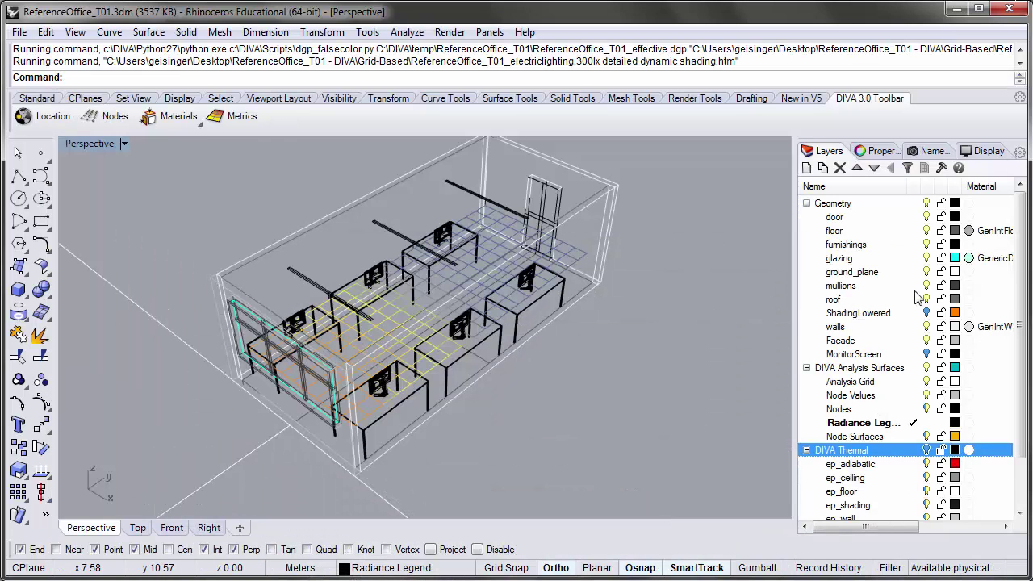
pyautogui.click(926, 451)
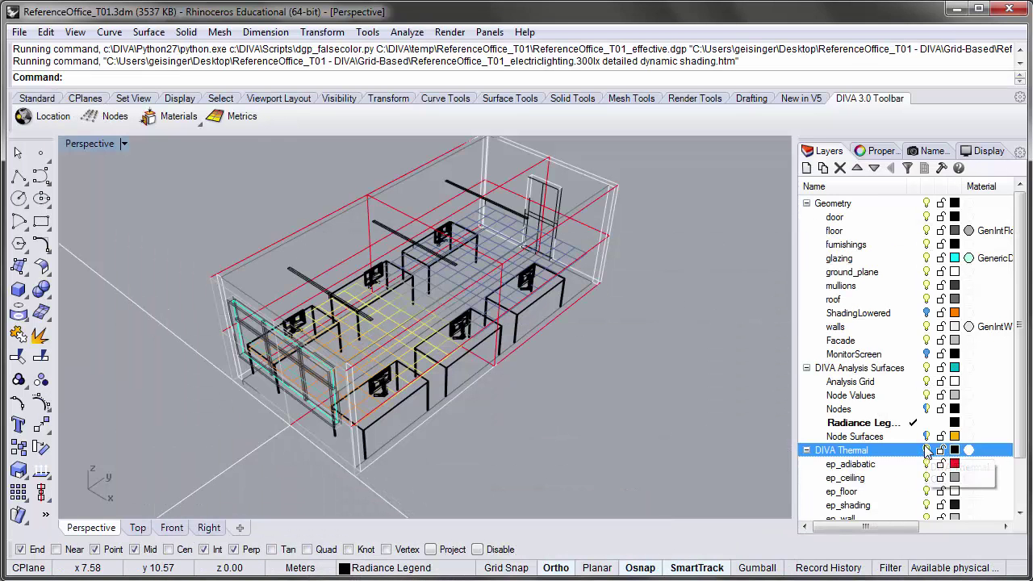
pyautogui.click(911, 450)
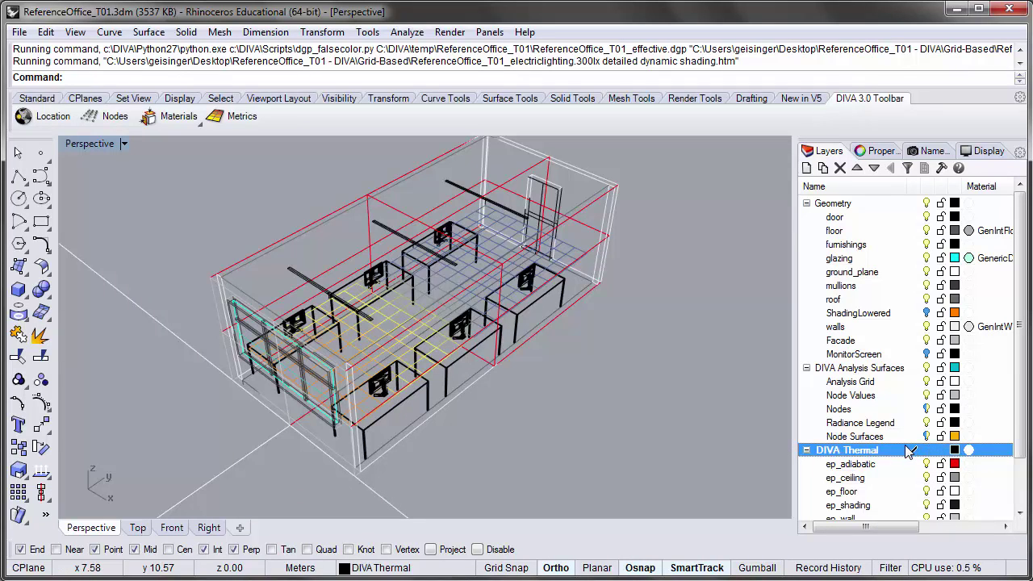
pyautogui.click(926, 203)
pyautogui.click(928, 368)
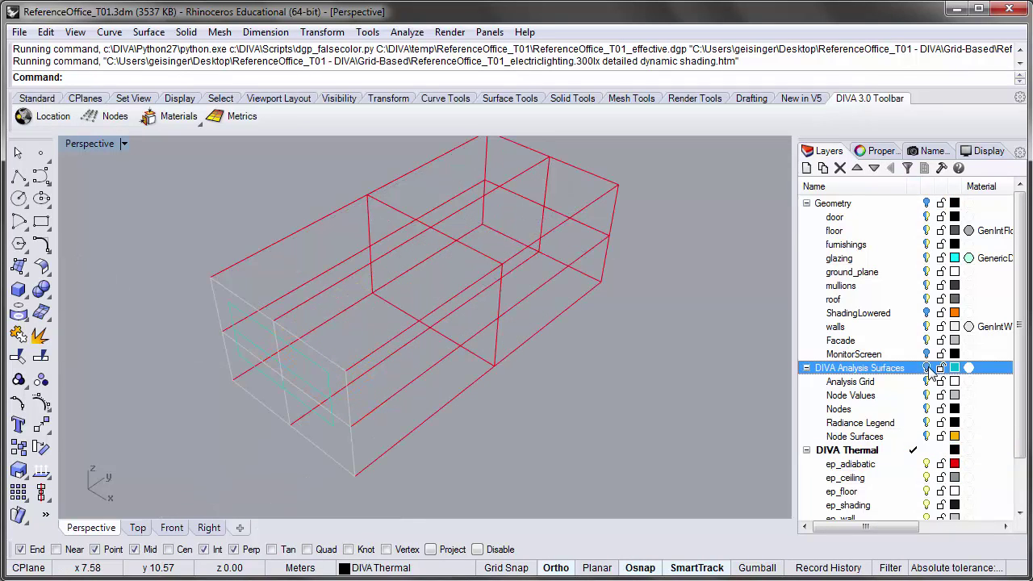
# Run DIVA's Thermal Single-Zone simulation, submitting exterior shade on ep_window and schedule availability On for both lighting groups.
pyautogui.click(250, 128)
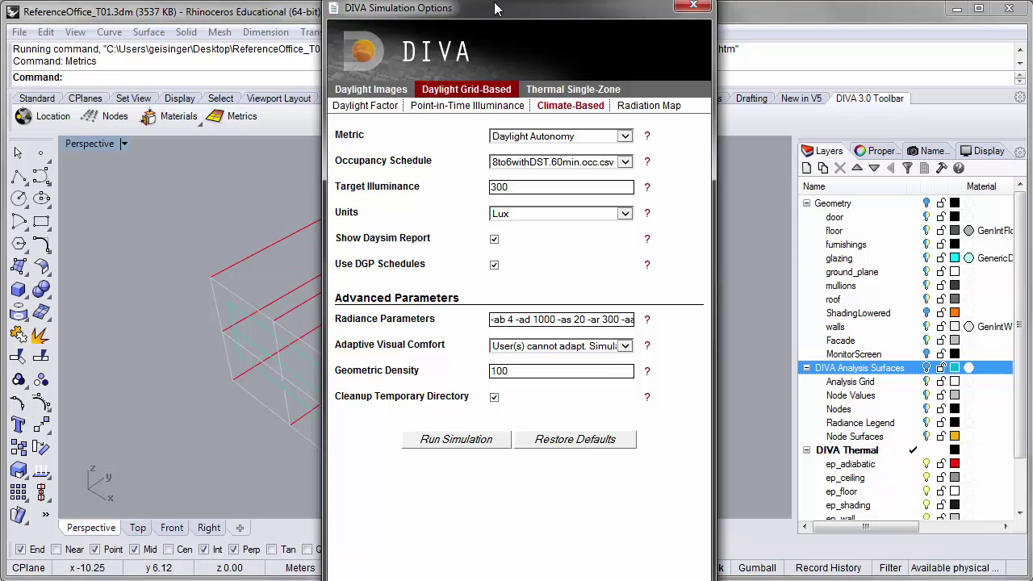
pyautogui.moveTo(539, 13); pyautogui.dragTo(661, 12)
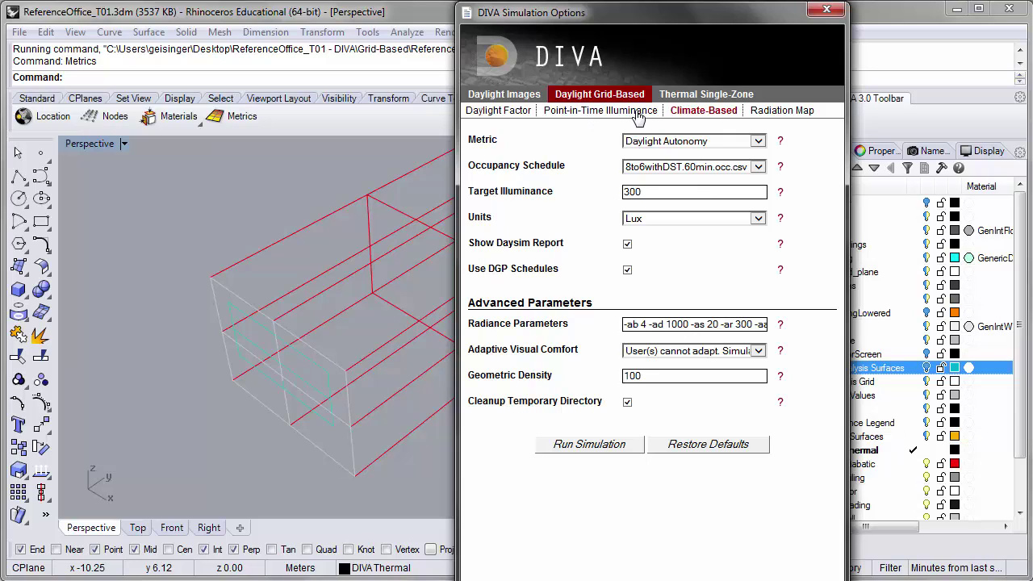
pyautogui.click(710, 95)
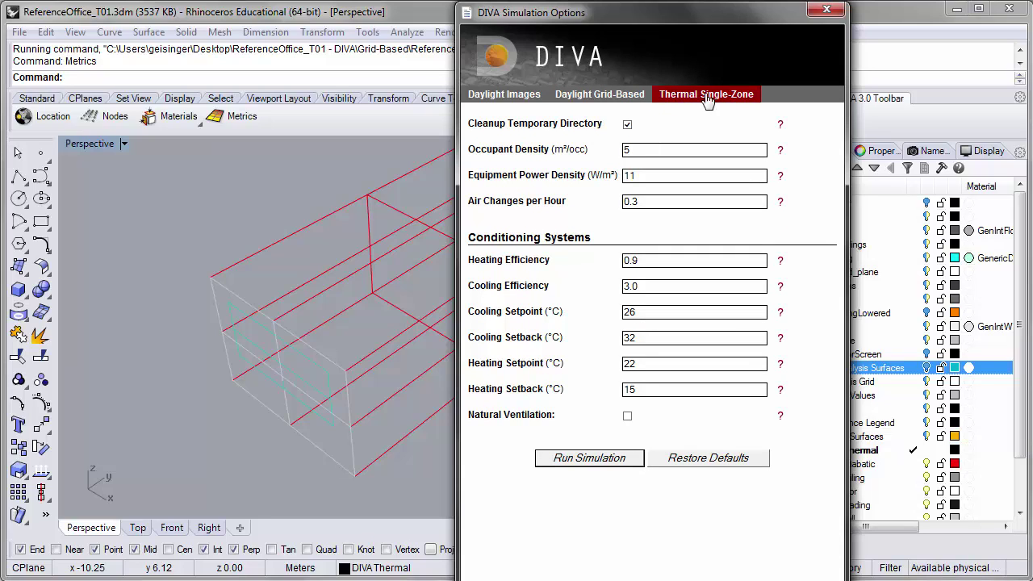
pyautogui.click(597, 458)
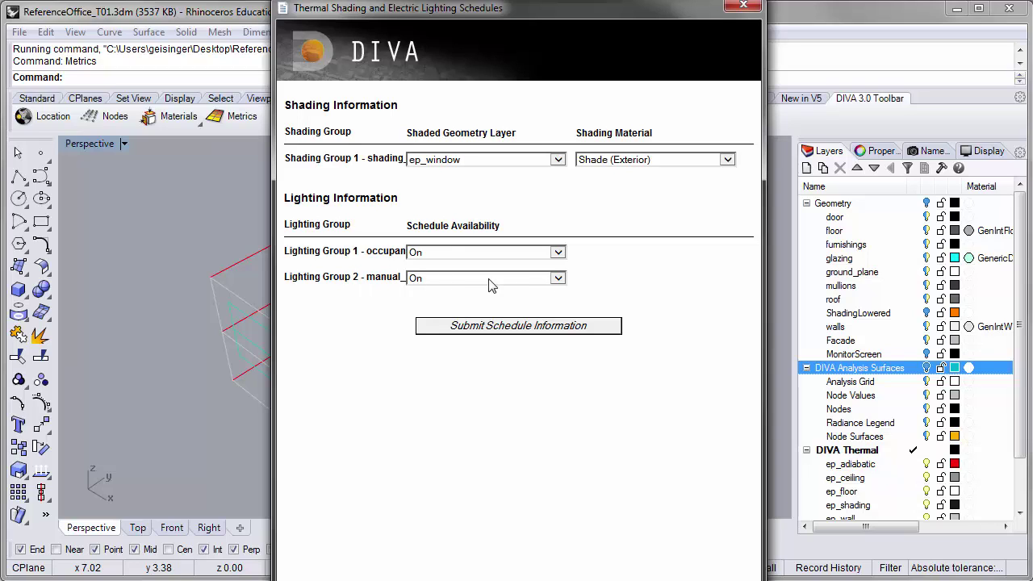
pyautogui.click(575, 333)
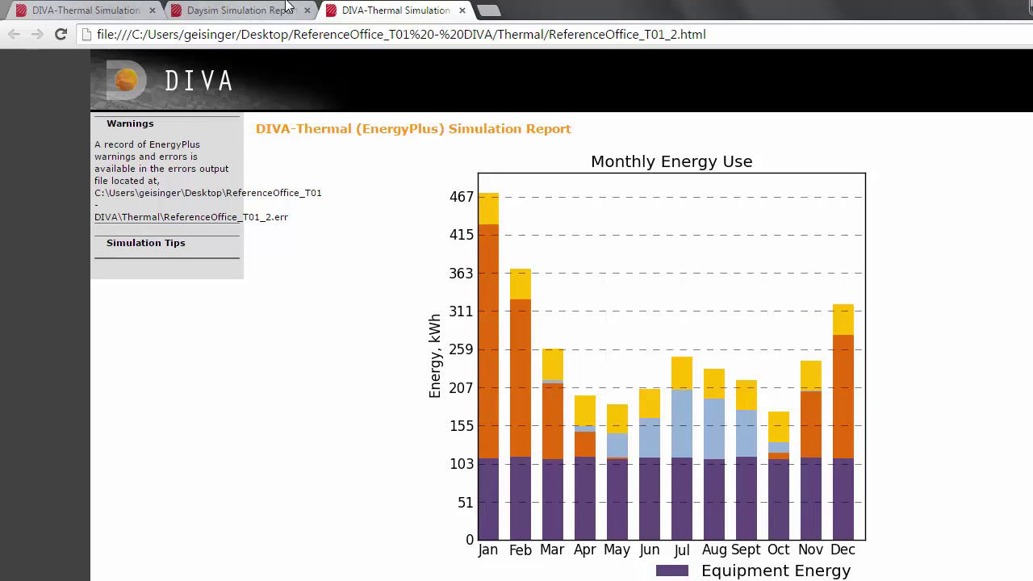
# Compare the Monthly Energy Use charts of the ReferenceOffice_T01_1 and ReferenceOffice_T01_2 thermal reports.
pyautogui.click(93, 7)
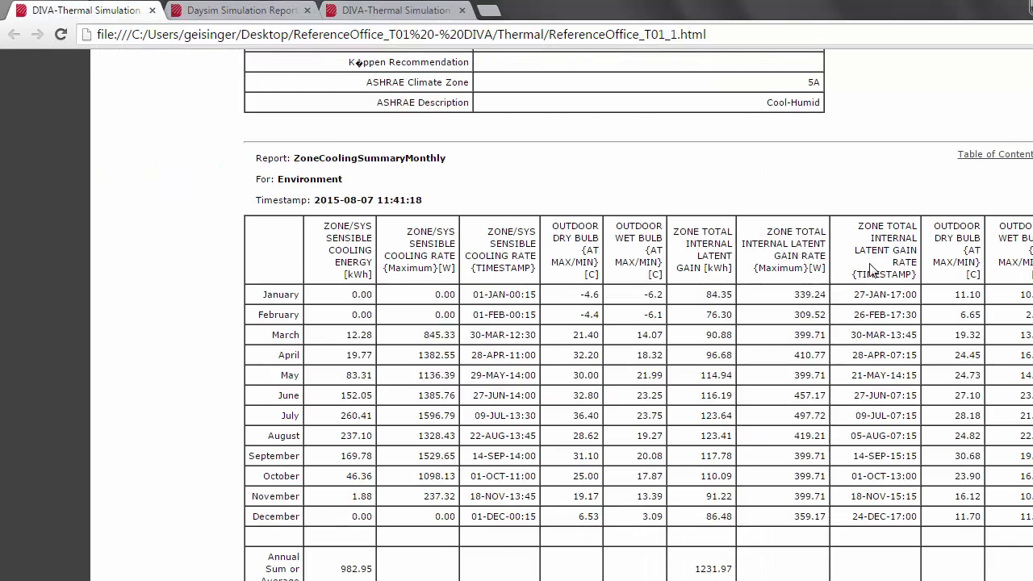
pyautogui.scroll(10, 874, 271)
pyautogui.scroll(10, 561, 314)
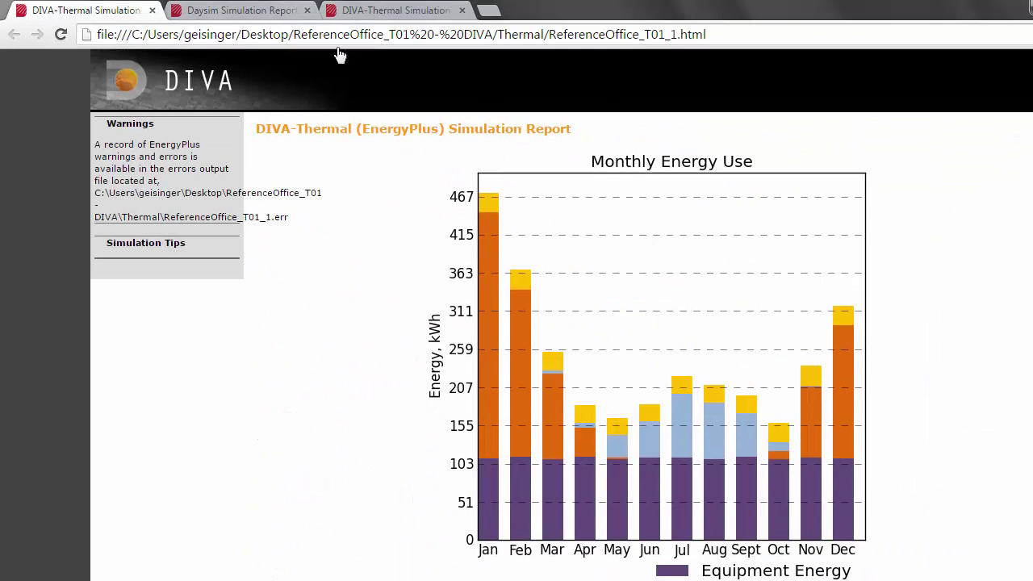
pyautogui.click(390, 8)
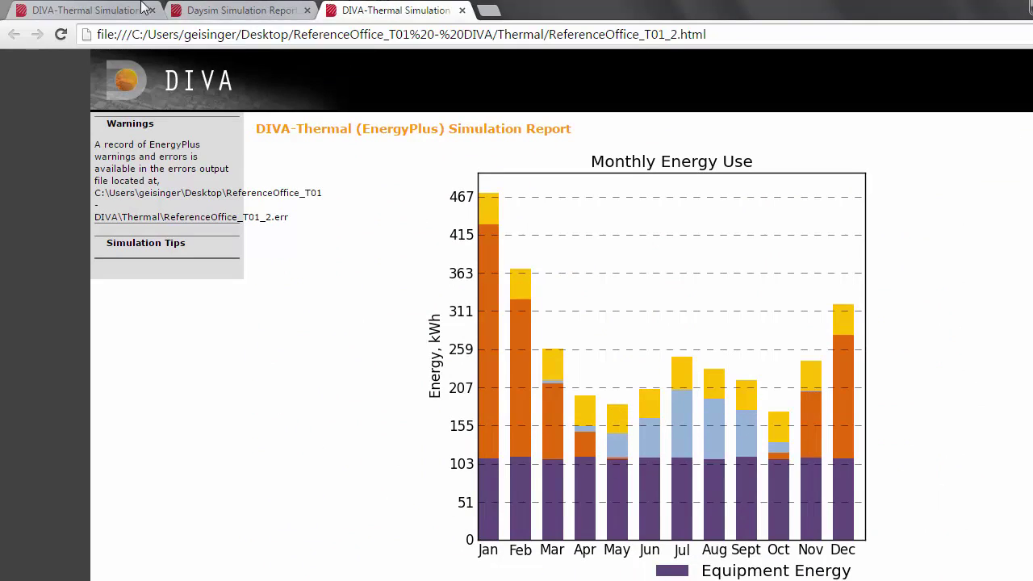
pyautogui.click(113, 9)
pyautogui.click(417, 8)
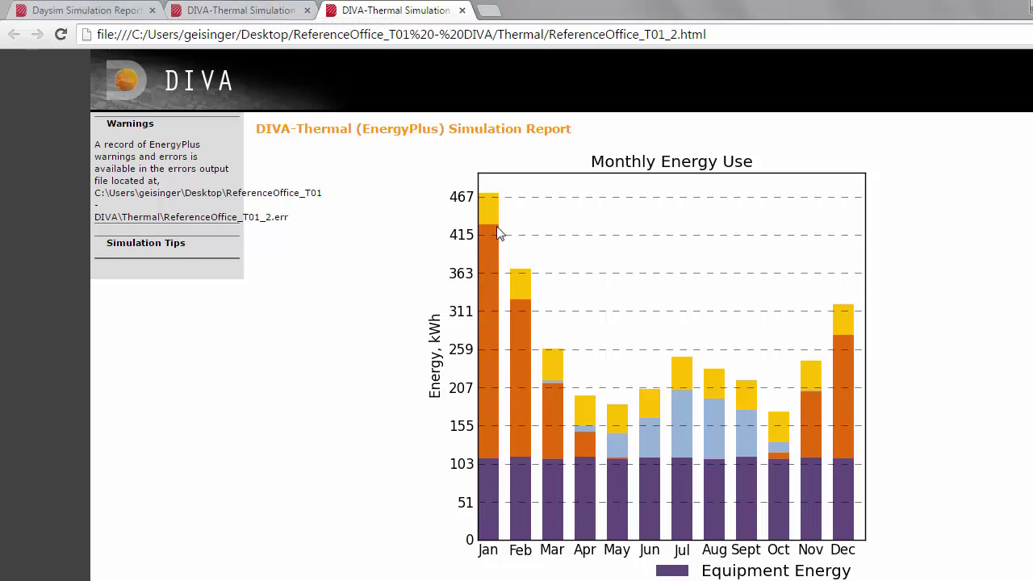
pyautogui.click(240, 10)
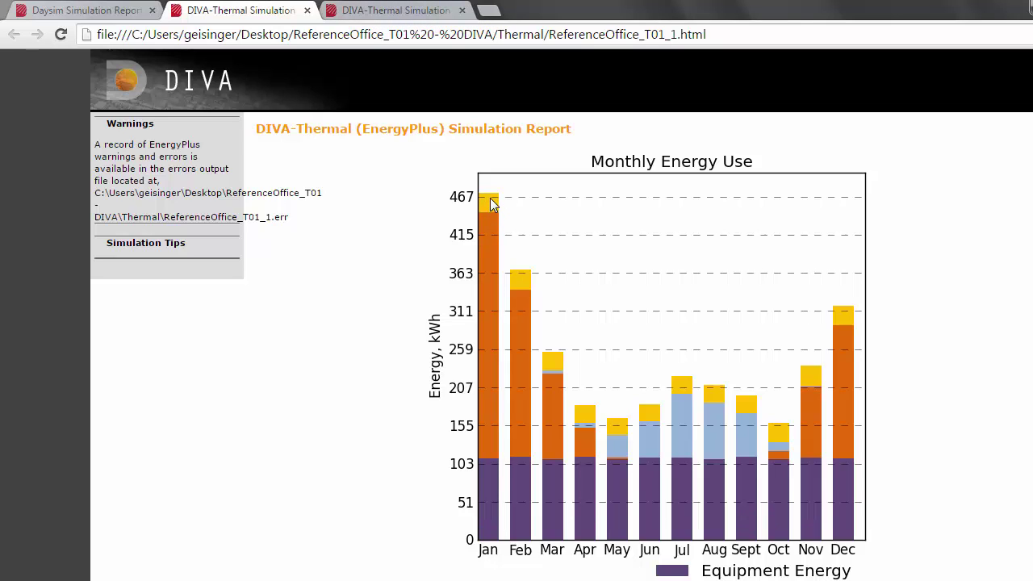
pyautogui.click(364, 8)
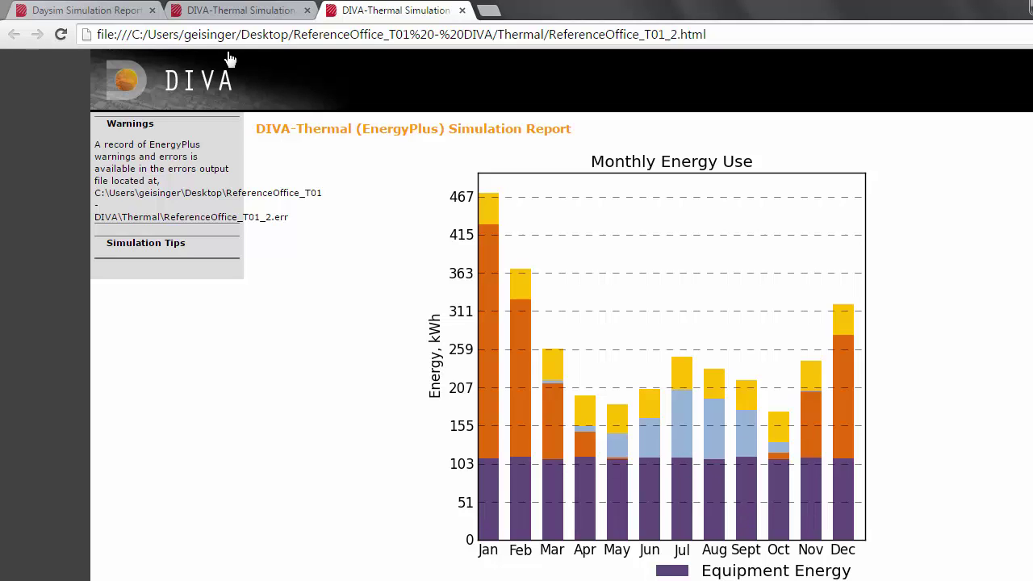
pyautogui.click(258, 8)
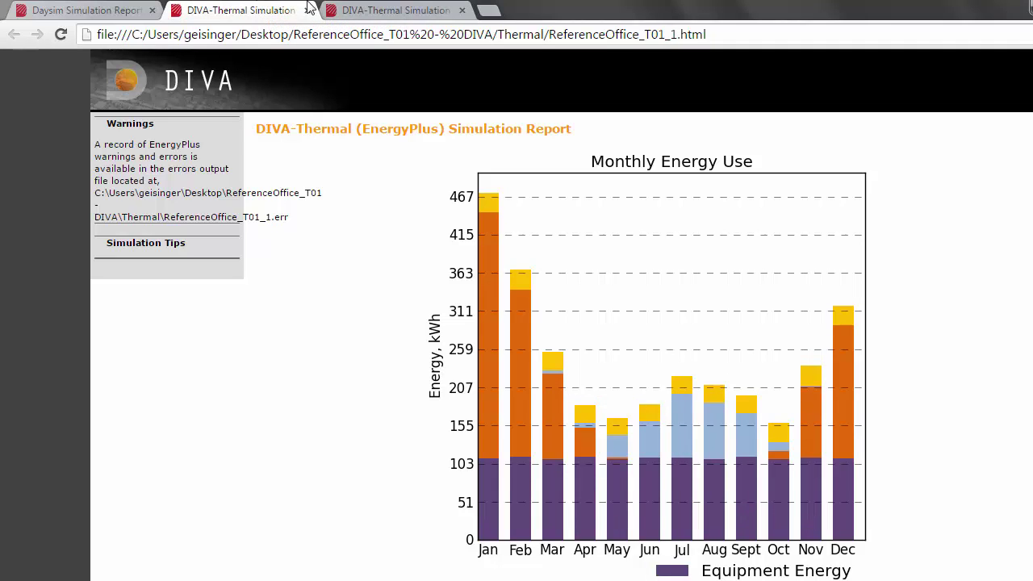
pyautogui.click(409, 11)
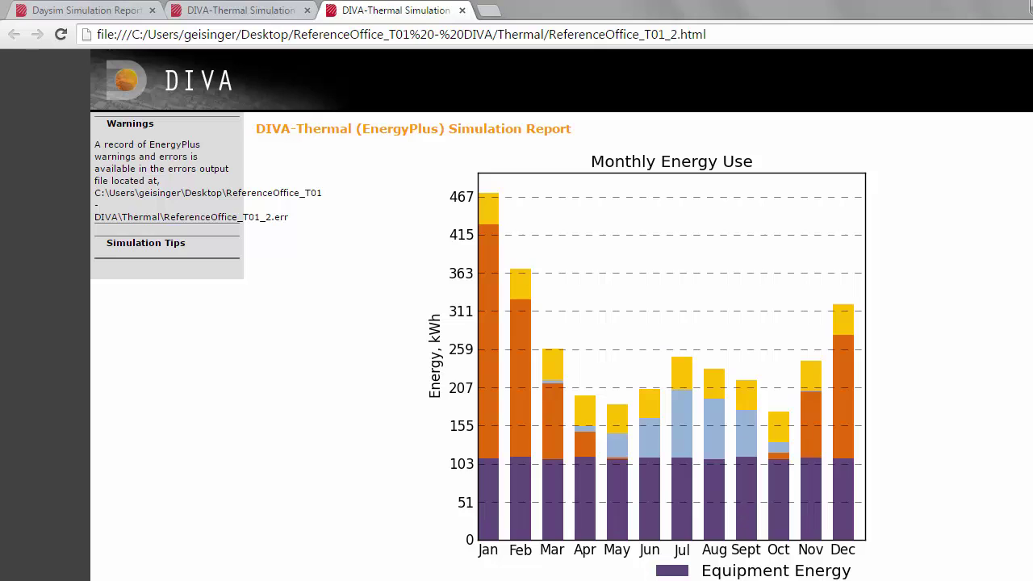
# Review the first run's energy totals in Excel, sort the Thermal results folder by file type, and open referenceoffice_t01_2_annually_si.csv.
pyautogui.click(346, 562)
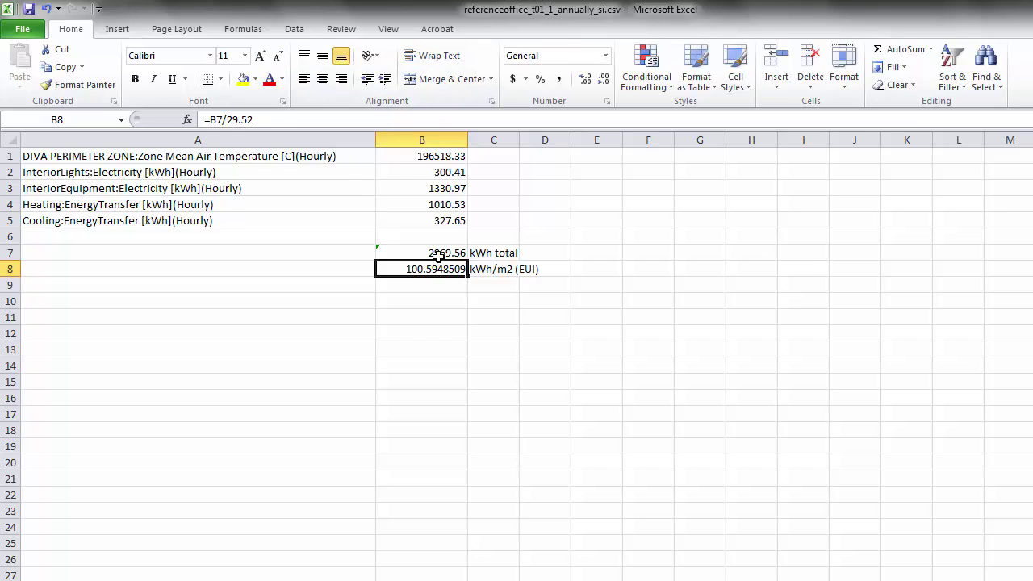
pyautogui.click(432, 293)
pyautogui.moveTo(434, 251)
pyautogui.mouseDown()
pyautogui.moveTo(433, 282)
pyautogui.moveTo(441, 263)
pyautogui.mouseUp()
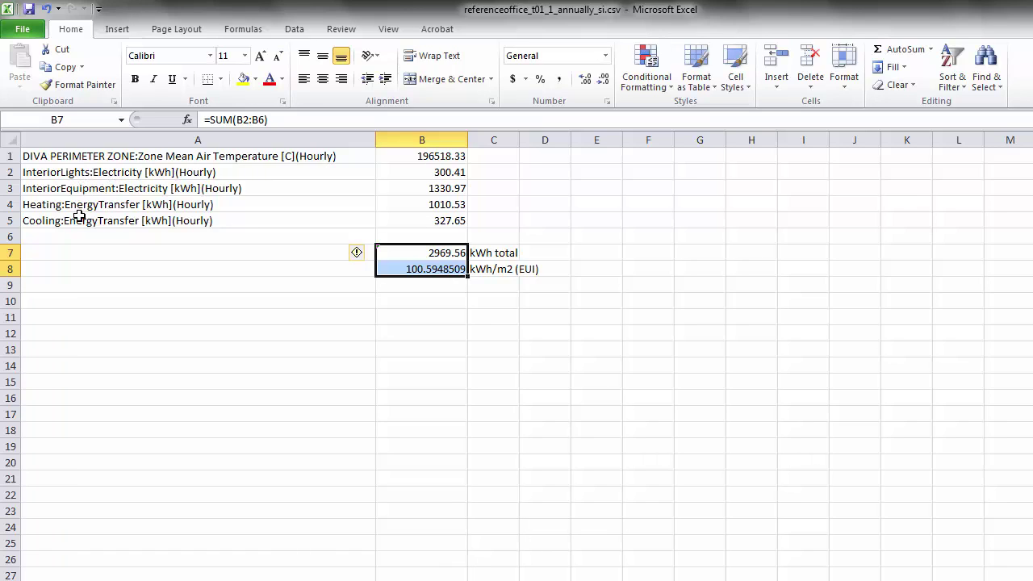
pyautogui.click(433, 294)
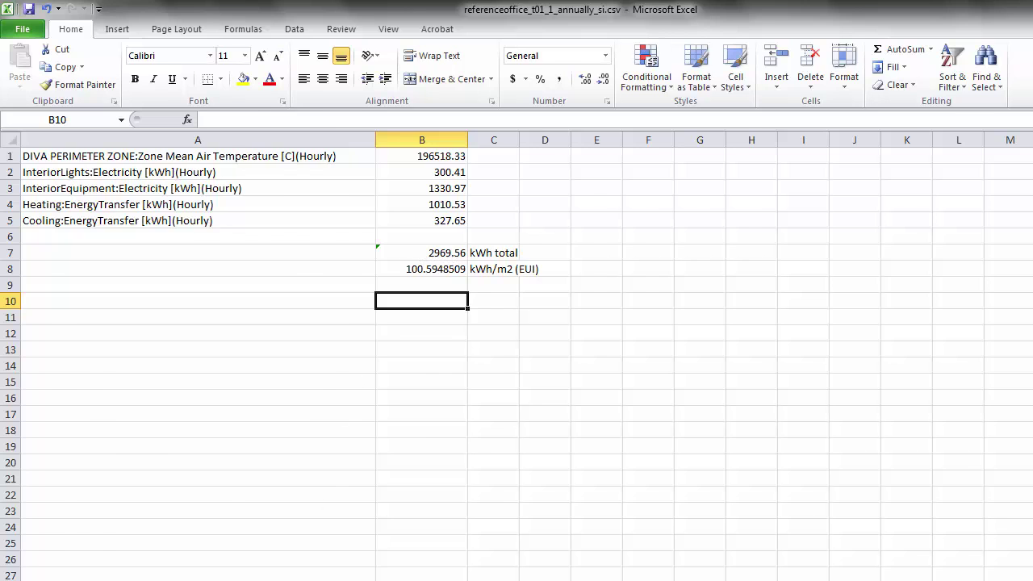
pyautogui.hotkey('alt', 'Tab')
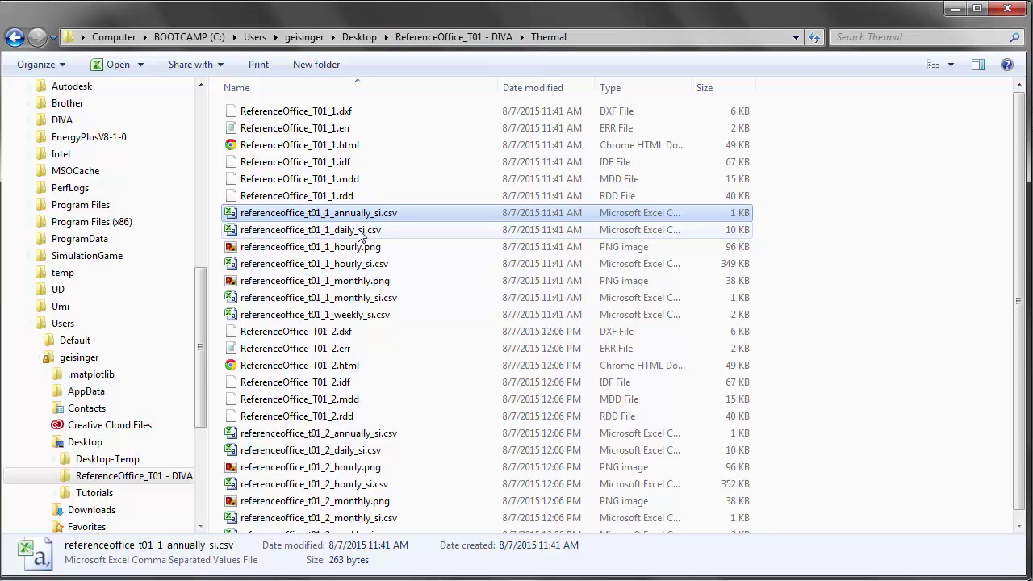
pyautogui.click(316, 215)
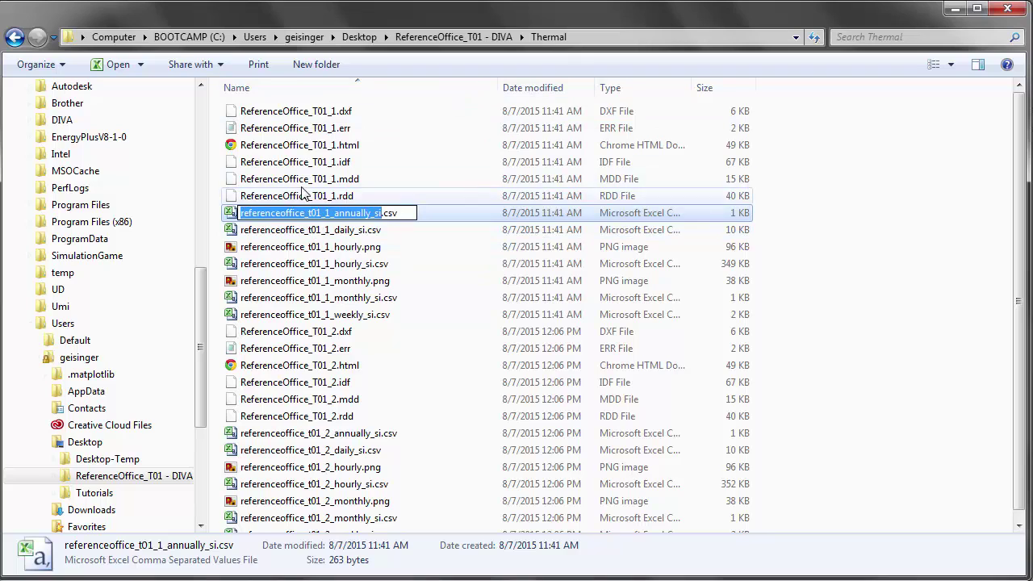
pyautogui.click(335, 178)
pyautogui.click(332, 213)
pyautogui.click(637, 90)
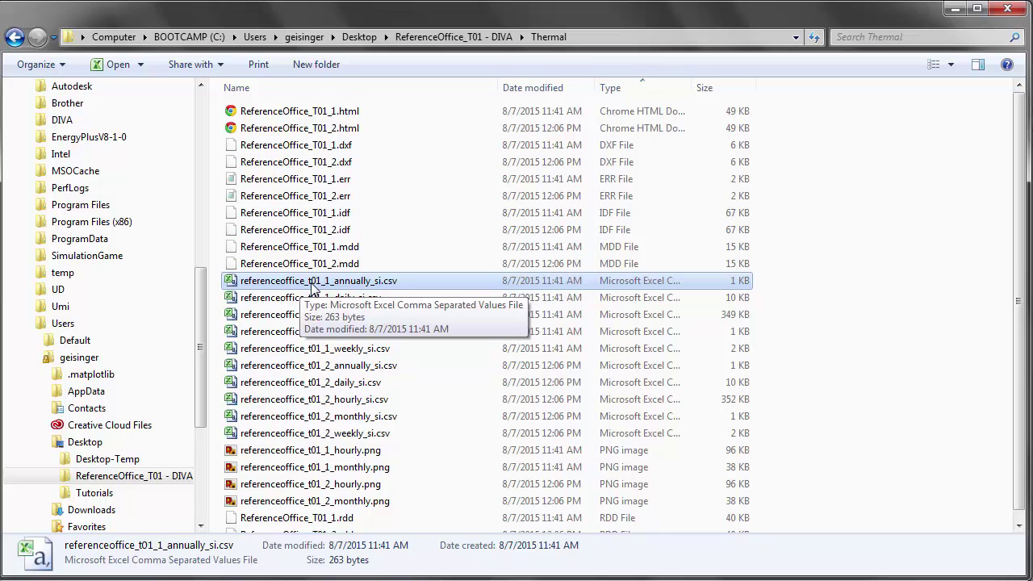
pyautogui.click(299, 367)
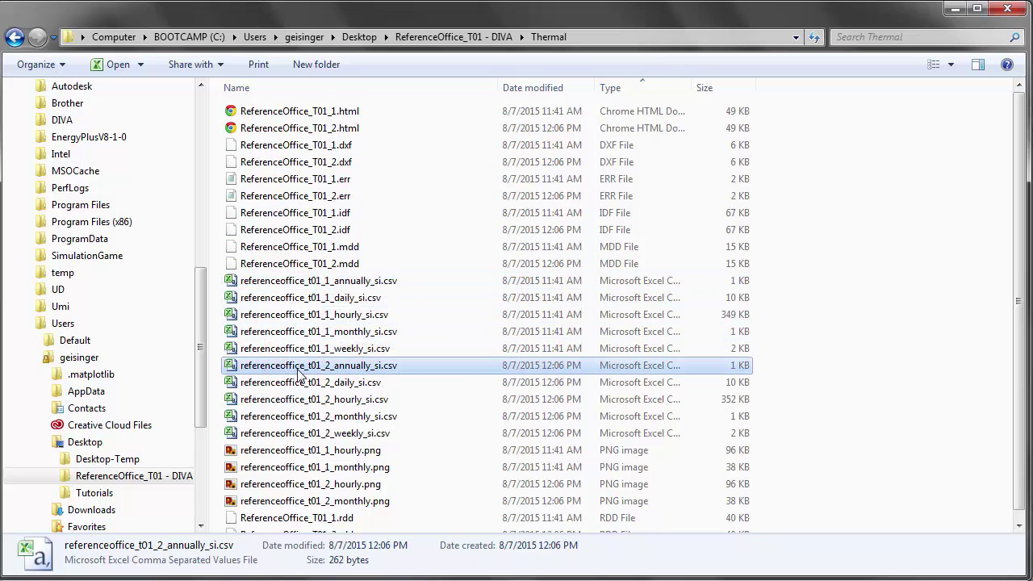
pyautogui.doubleClick(357, 365)
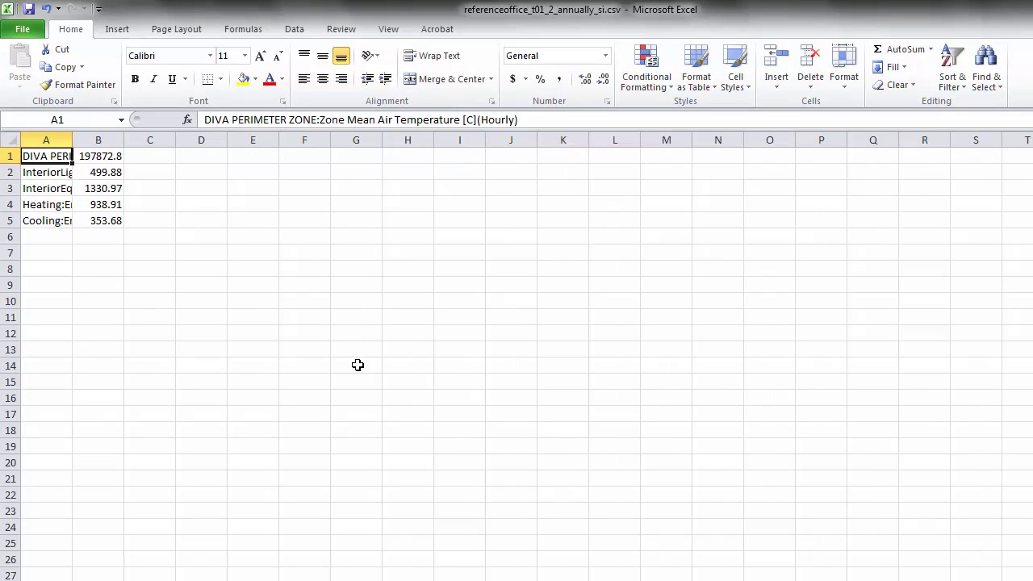
# Copy the annual values in B1:B5 into D1:D5 of referenceoffice_t01_1_annually_si.csv, widening column C there.
pyautogui.moveTo(74, 133); pyautogui.dragTo(318, 222)
pyautogui.hotkey('ctrl', 'c')
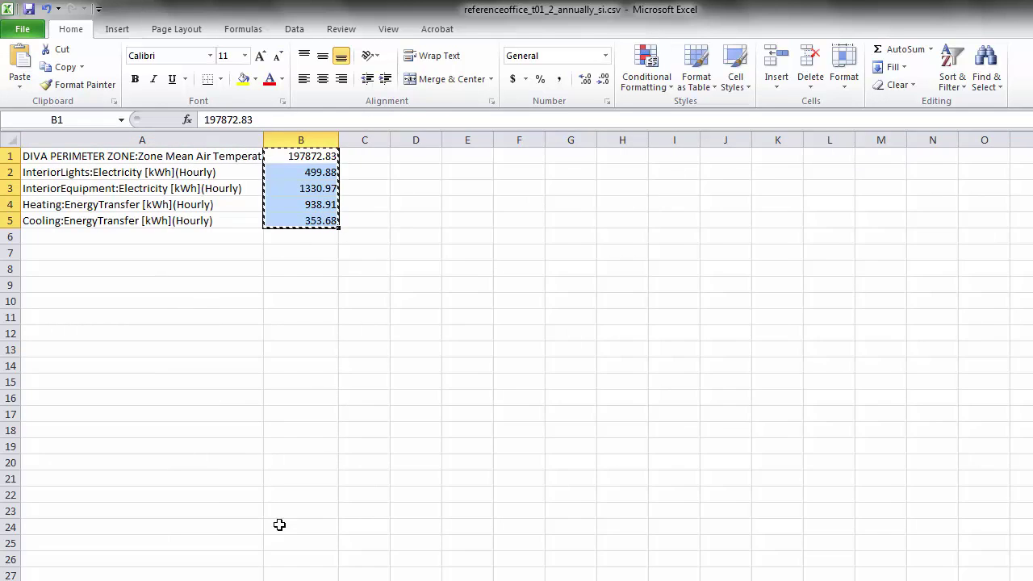
pyautogui.click(330, 566)
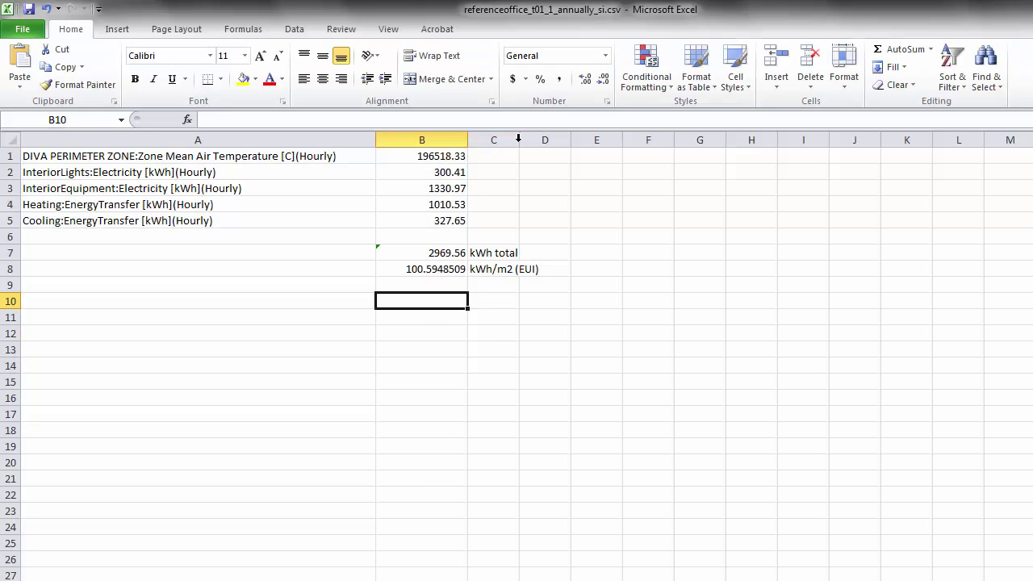
pyautogui.moveTo(520, 138); pyautogui.dragTo(549, 139)
pyautogui.click(569, 153)
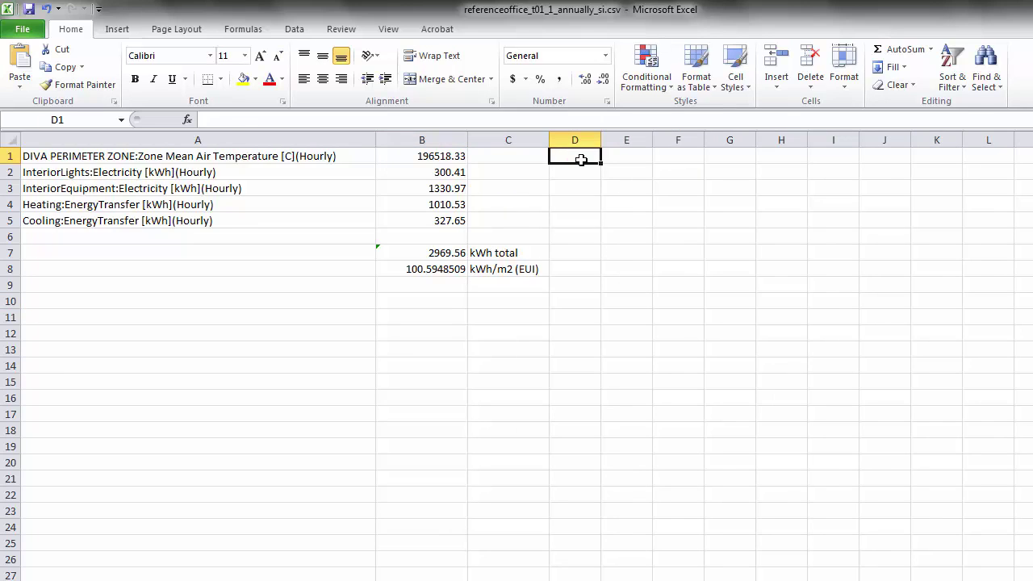
pyautogui.hotkey('ctrl', 'v')
# Copy the kWh total and EUI formulas from B7:B8 to D7:D8, widen column D and check the copied formulas.
pyautogui.click(434, 253)
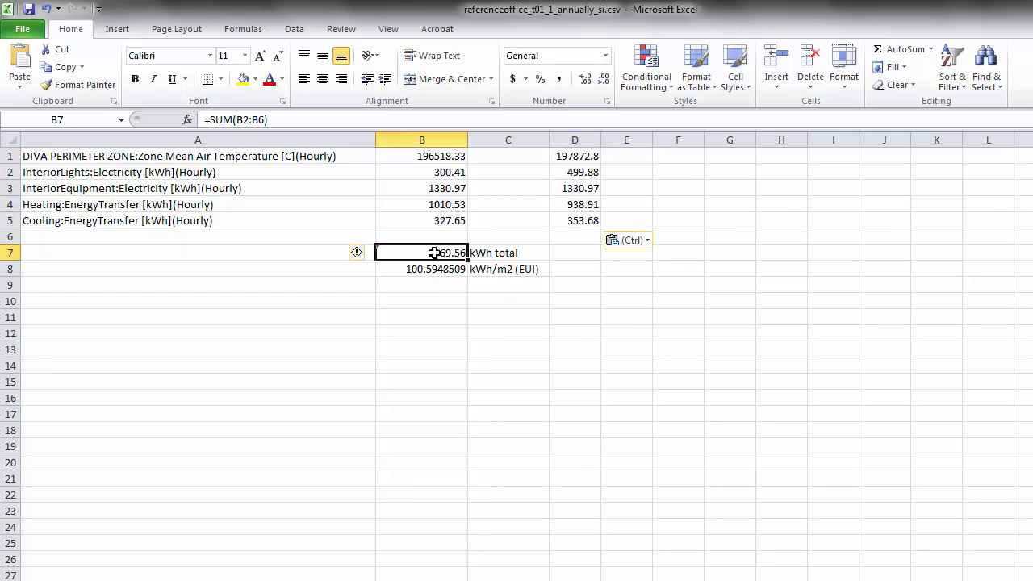
pyautogui.moveTo(434, 252); pyautogui.dragTo(437, 269)
pyautogui.hotkey('ctrl', 'c')
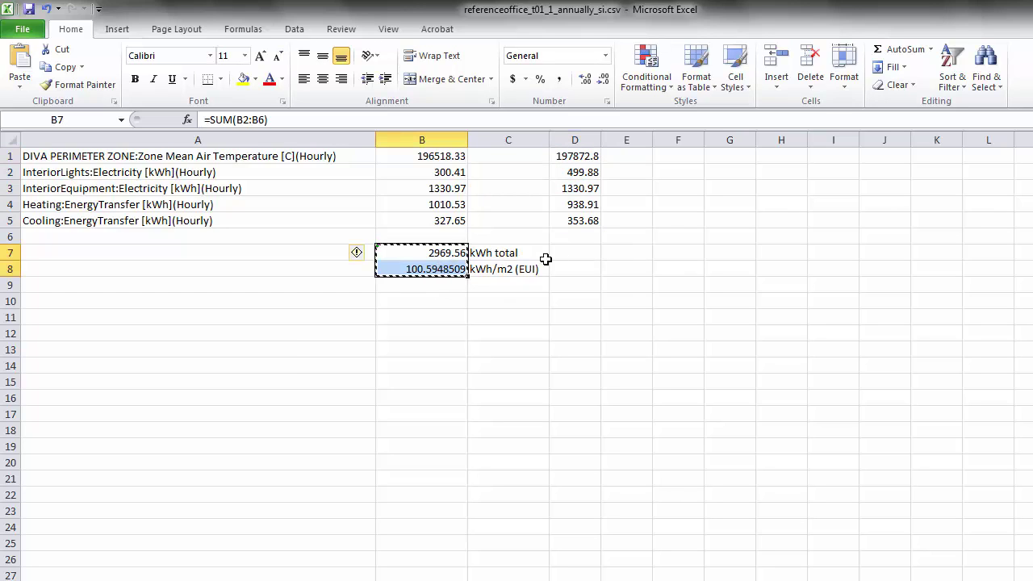
pyautogui.click(571, 250)
pyautogui.hotkey('ctrl', 'v')
pyautogui.press('Escape')
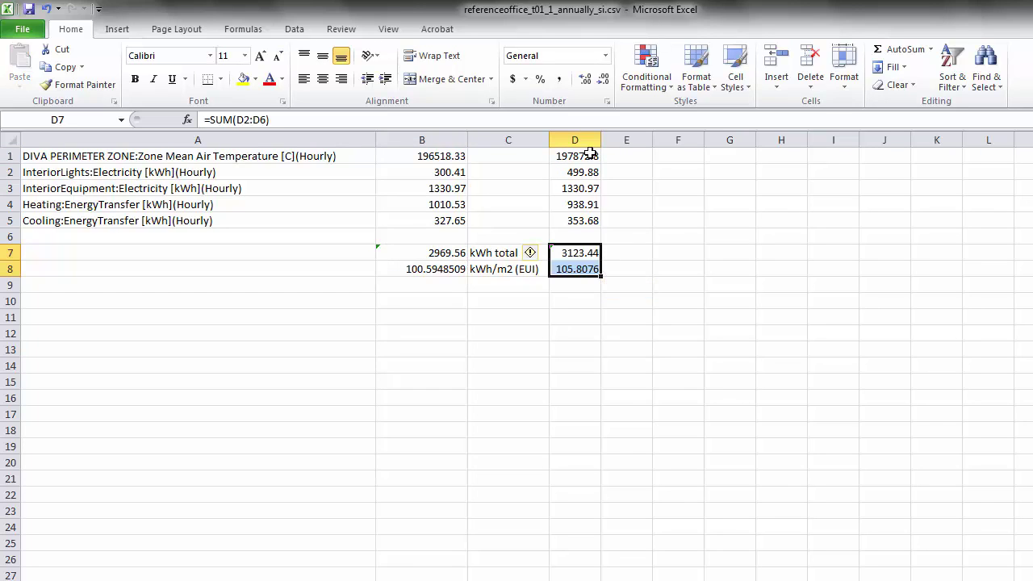
pyautogui.moveTo(601, 140); pyautogui.dragTo(638, 134)
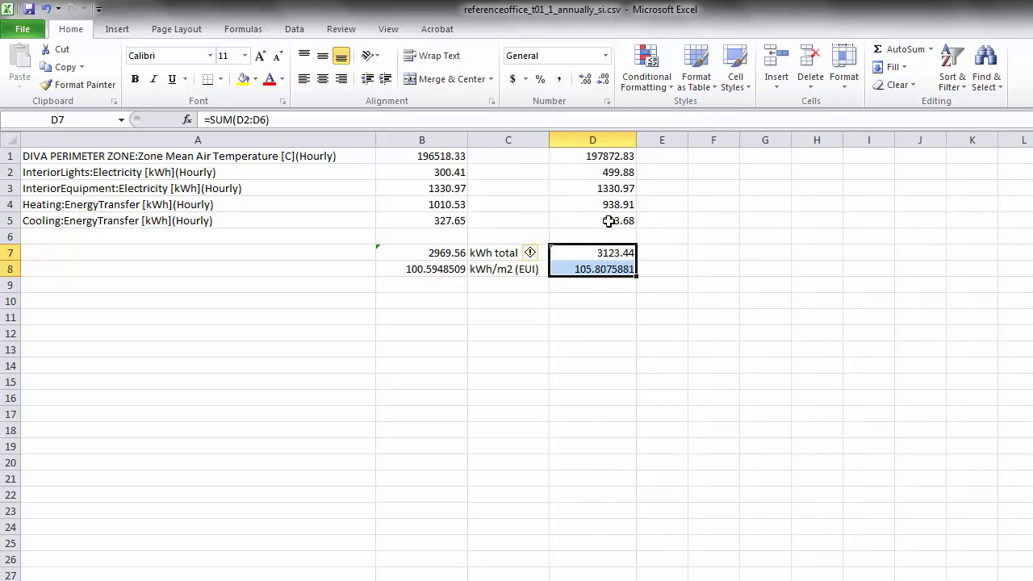
pyautogui.click(576, 331)
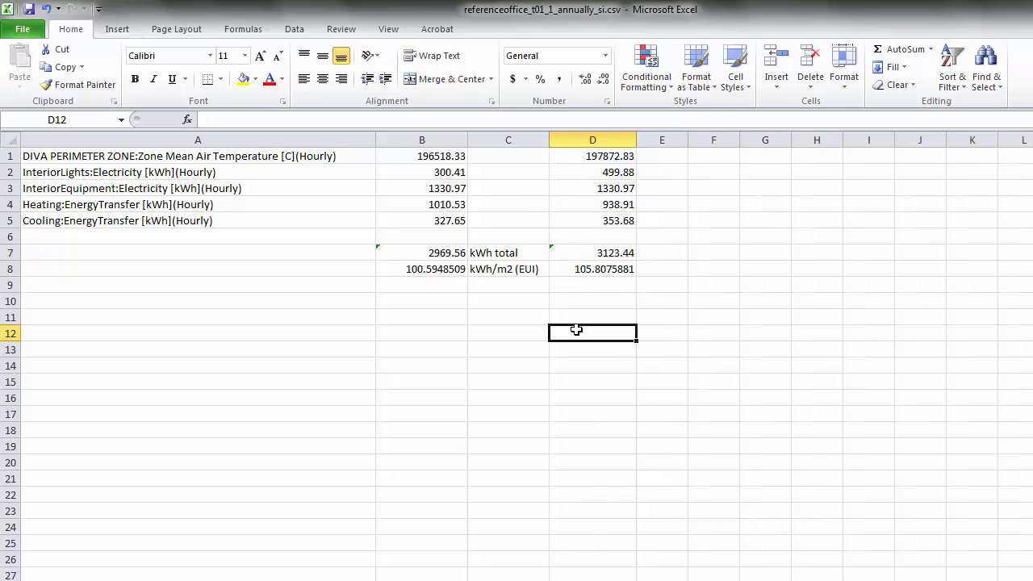
pyautogui.click(608, 255)
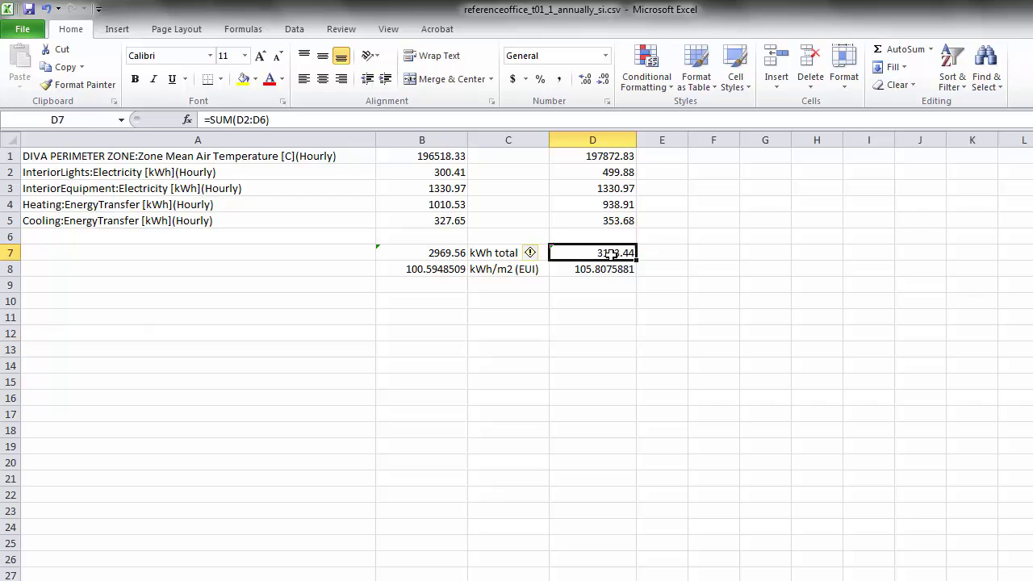
pyautogui.click(591, 275)
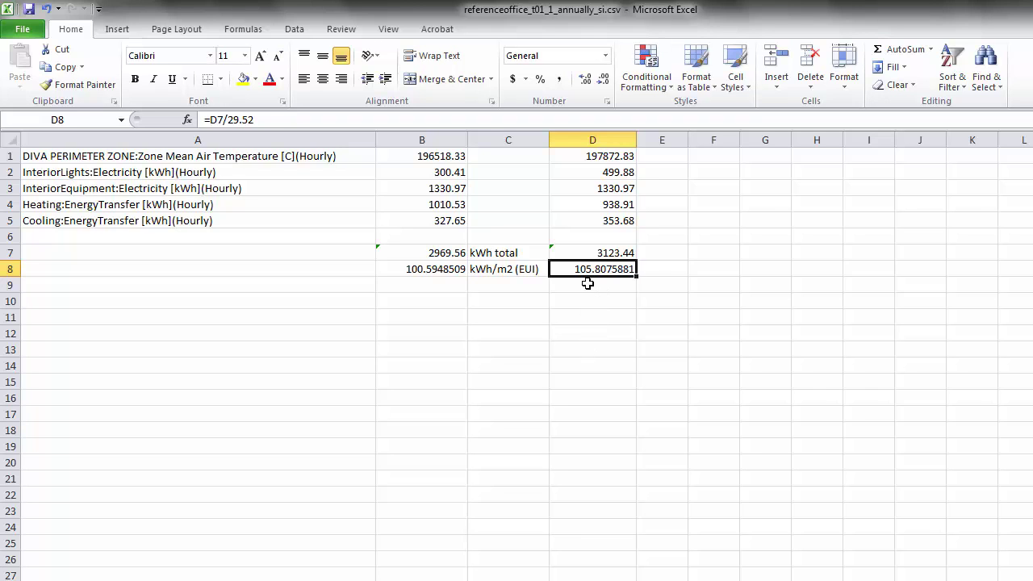
# Switch to Rhino and review the DIVA detailed electric lighting control groups and the detailed dynamic shading control settings, leaving both unchanged.
pyautogui.hotkey('alt', 'Tab')
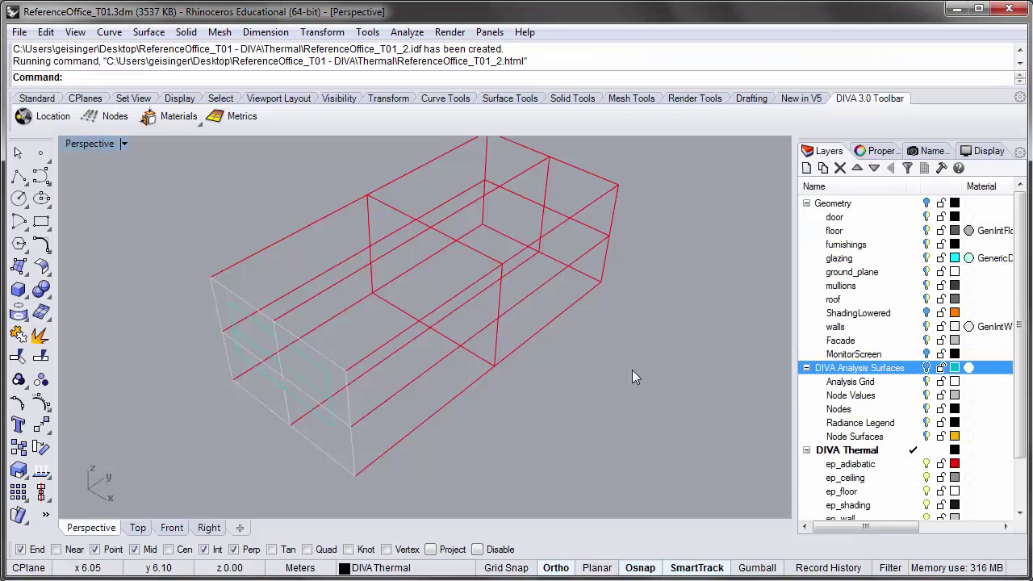
pyautogui.moveTo(631, 370); pyautogui.dragTo(643, 329, button='right')
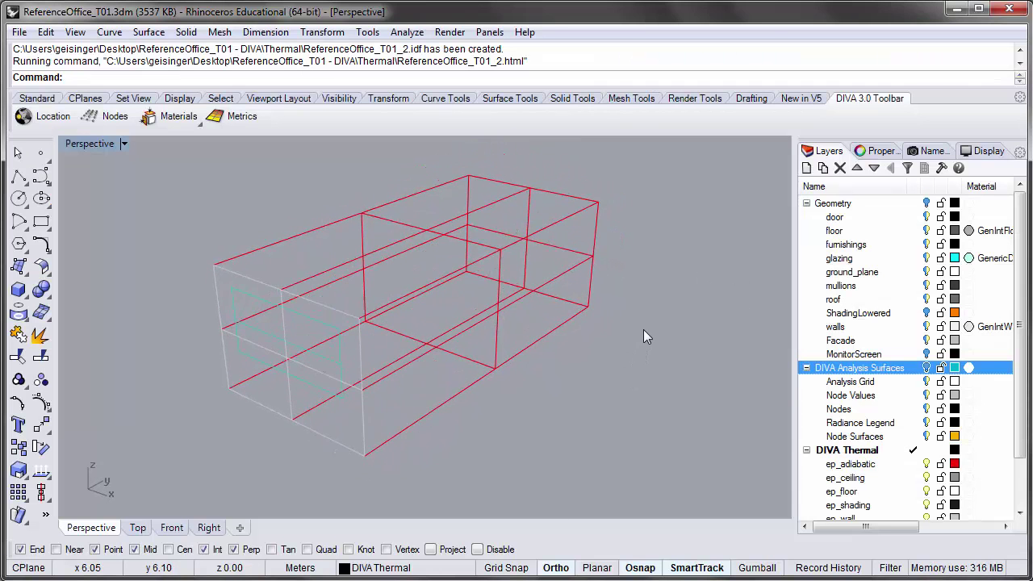
pyautogui.click(173, 117)
pyautogui.click(211, 236)
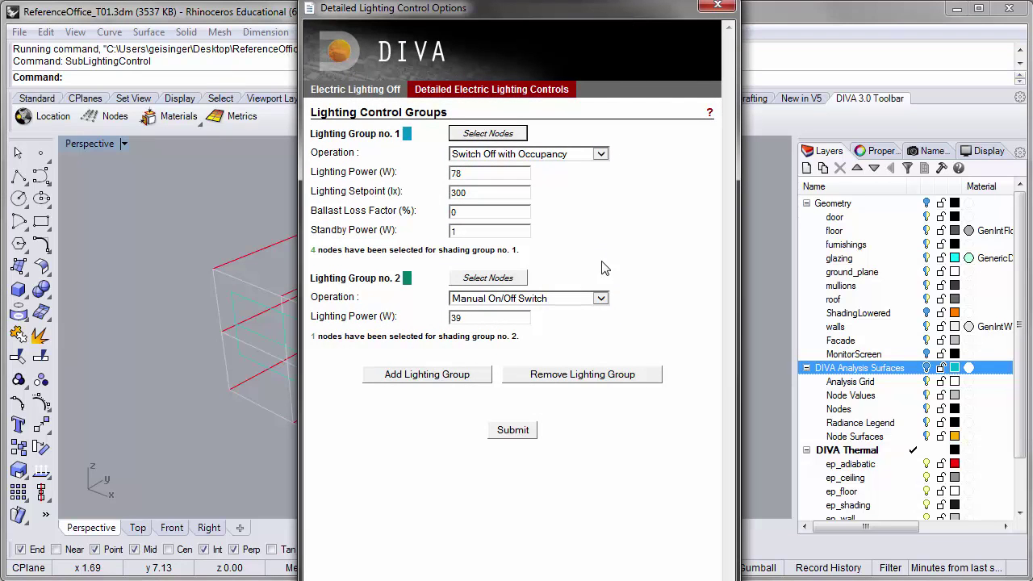
pyautogui.click(717, 6)
pyautogui.click(202, 126)
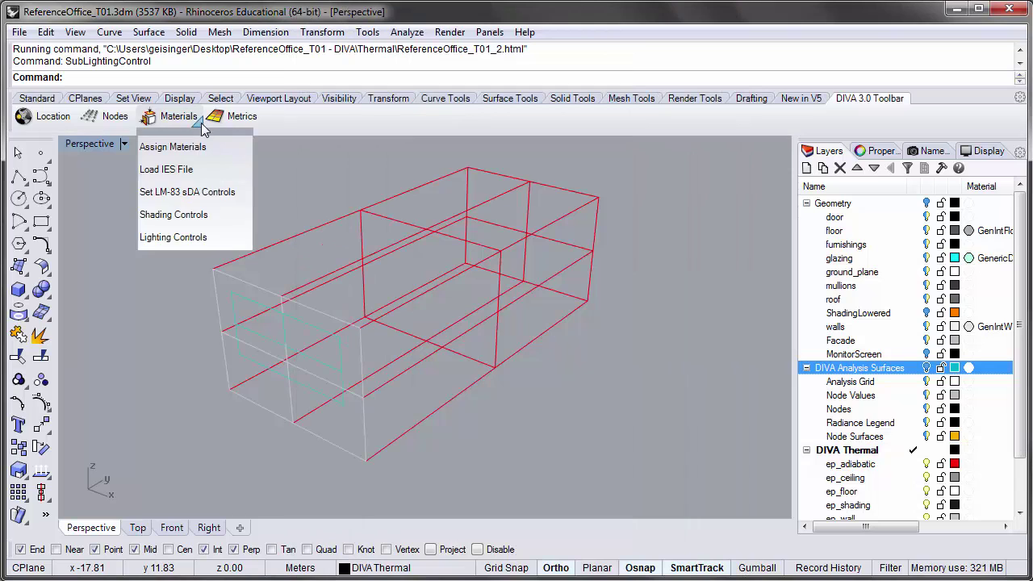
pyautogui.click(196, 215)
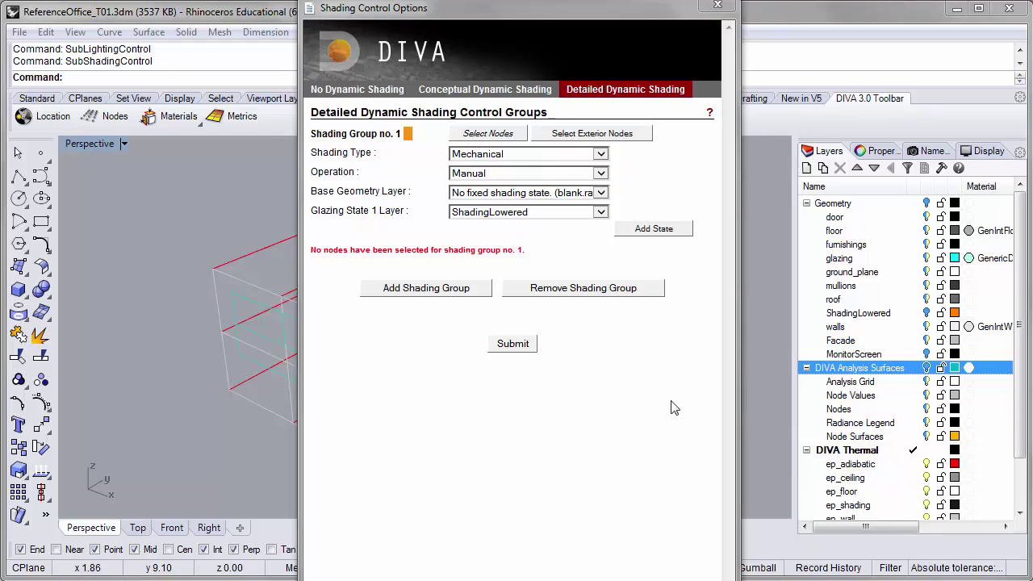
pyautogui.click(717, 5)
# Review the Thermal Single-Zone simulation settings and the thermal shading and lighting schedules, closing them without submitting.
pyautogui.click(219, 119)
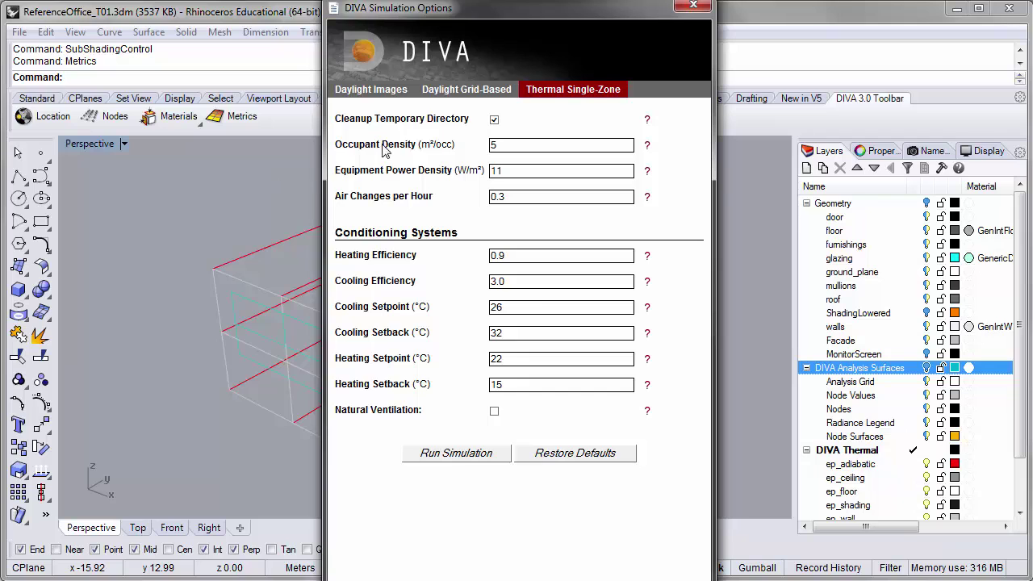
pyautogui.click(478, 454)
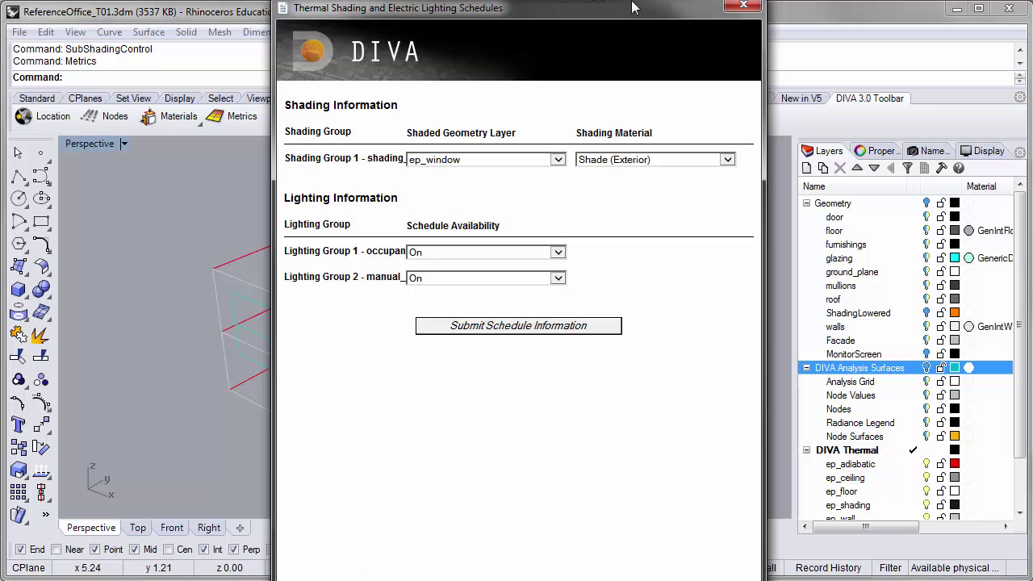
pyautogui.click(742, 7)
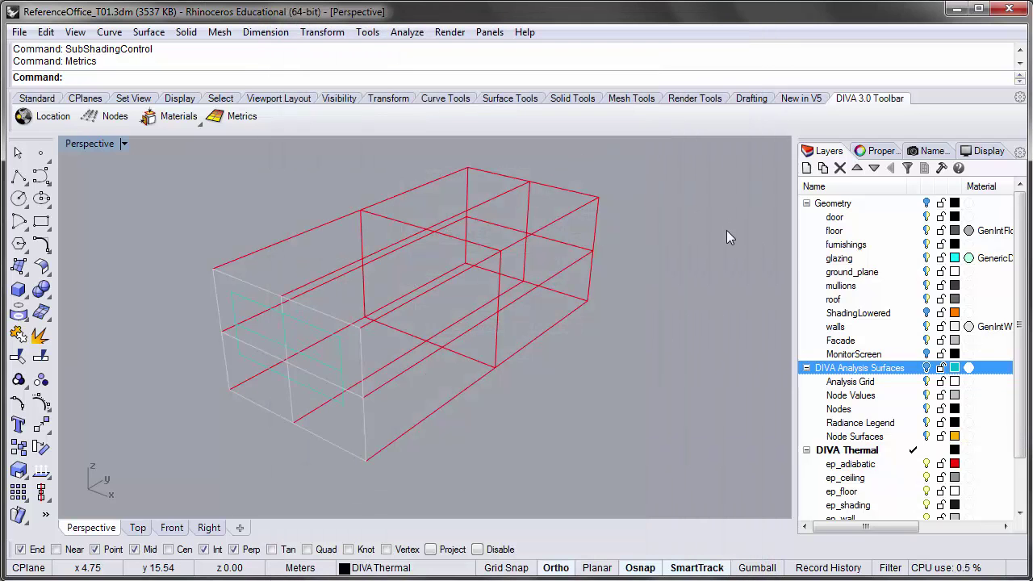